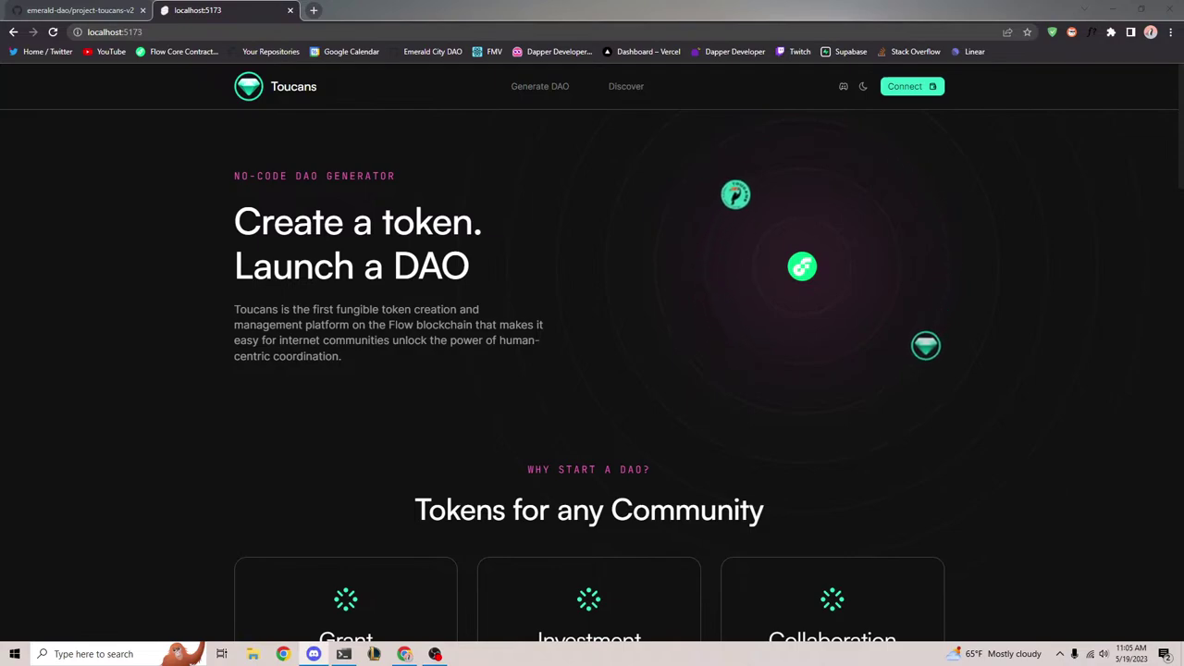
Connect the FCL Dev Wallet as Service Account and go to the Launch your DAO page
click(329, 387)
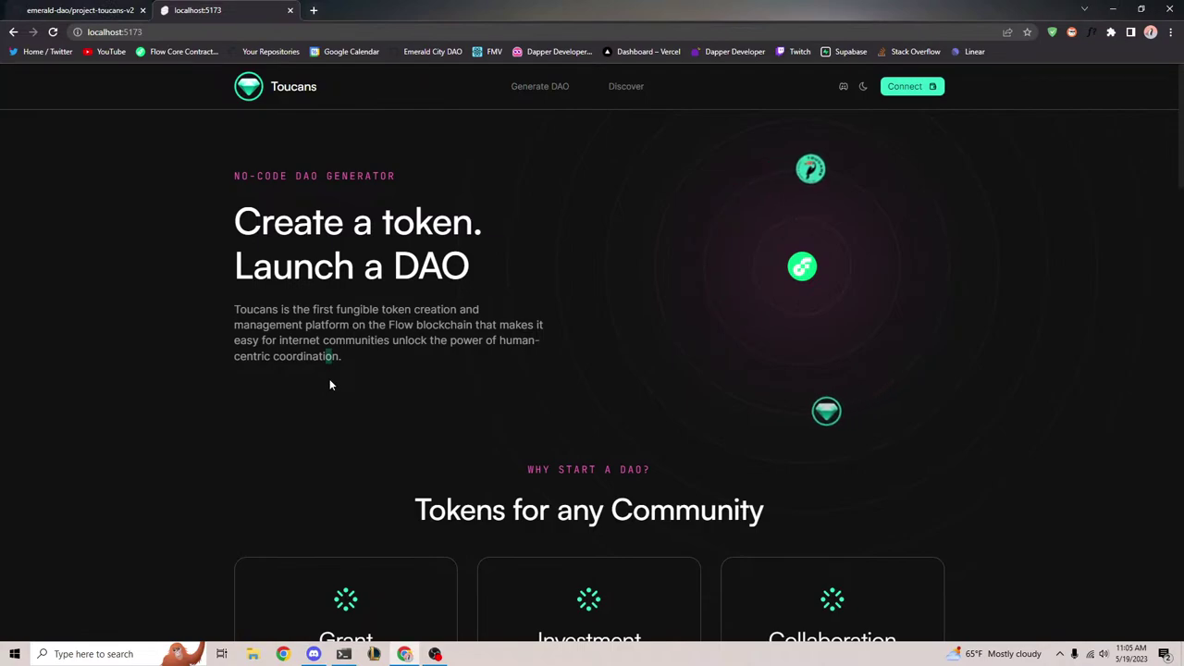
triple_click(376, 365)
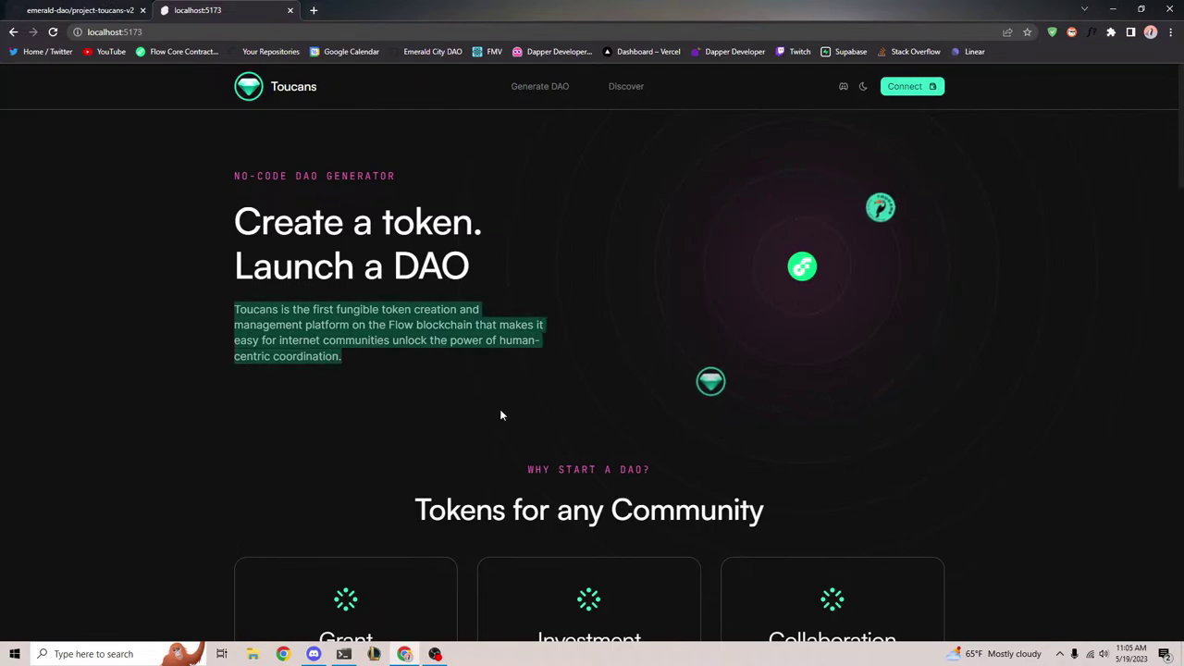
click(444, 403)
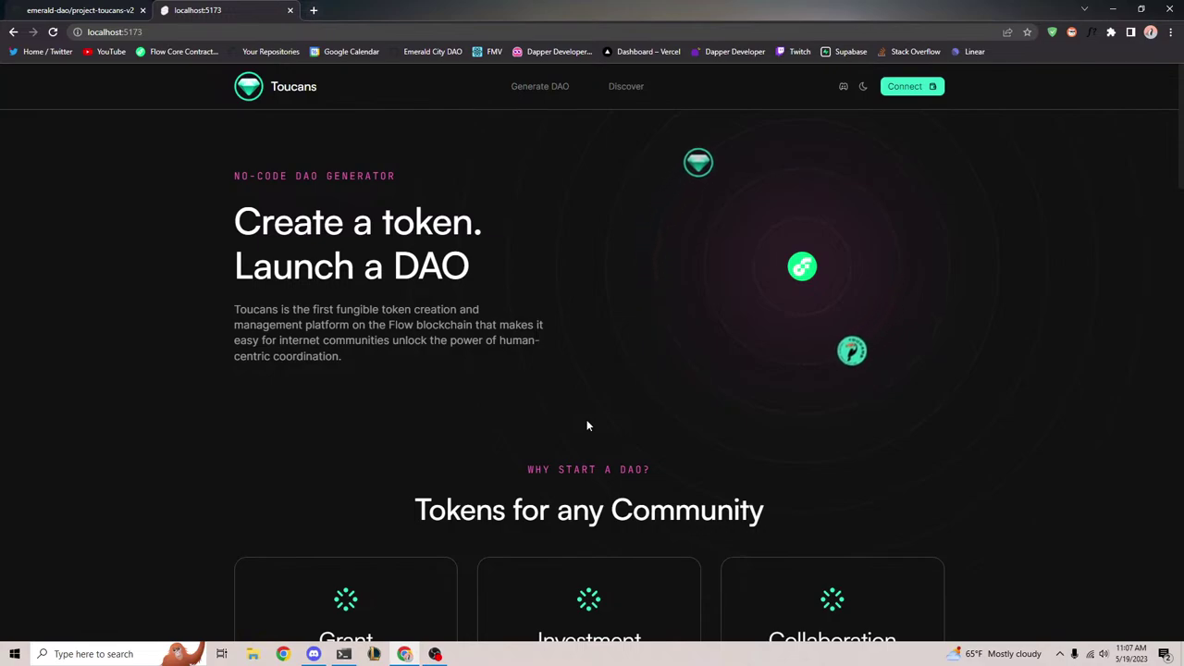
click(905, 88)
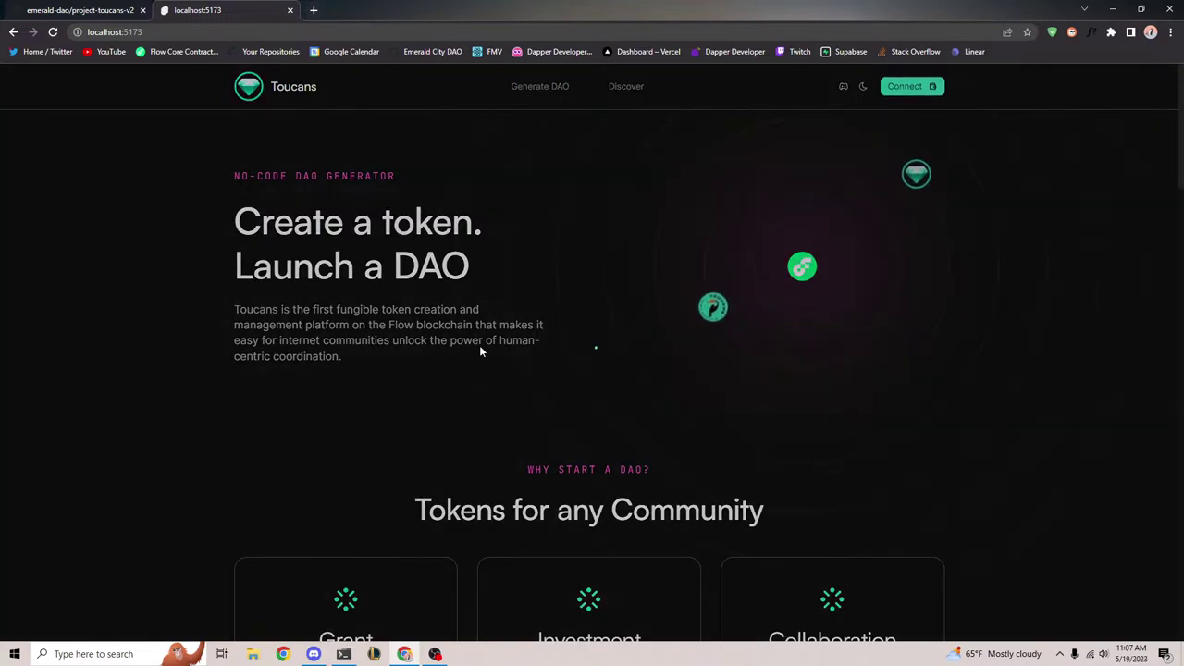
click(733, 108)
click(912, 88)
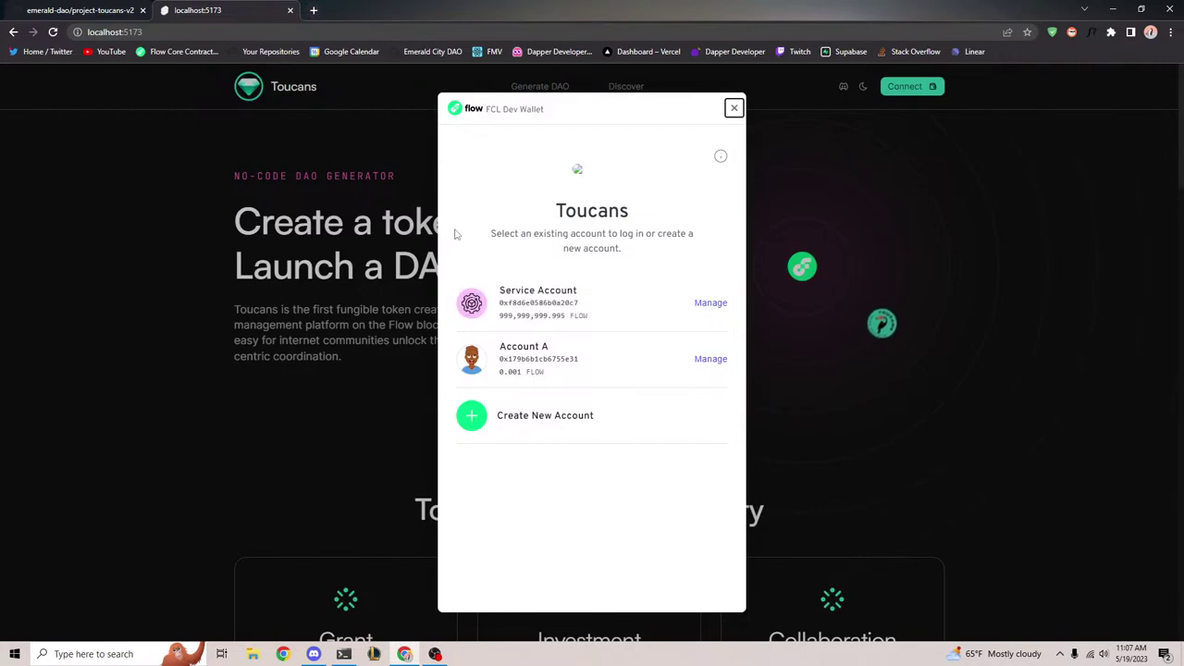
click(543, 304)
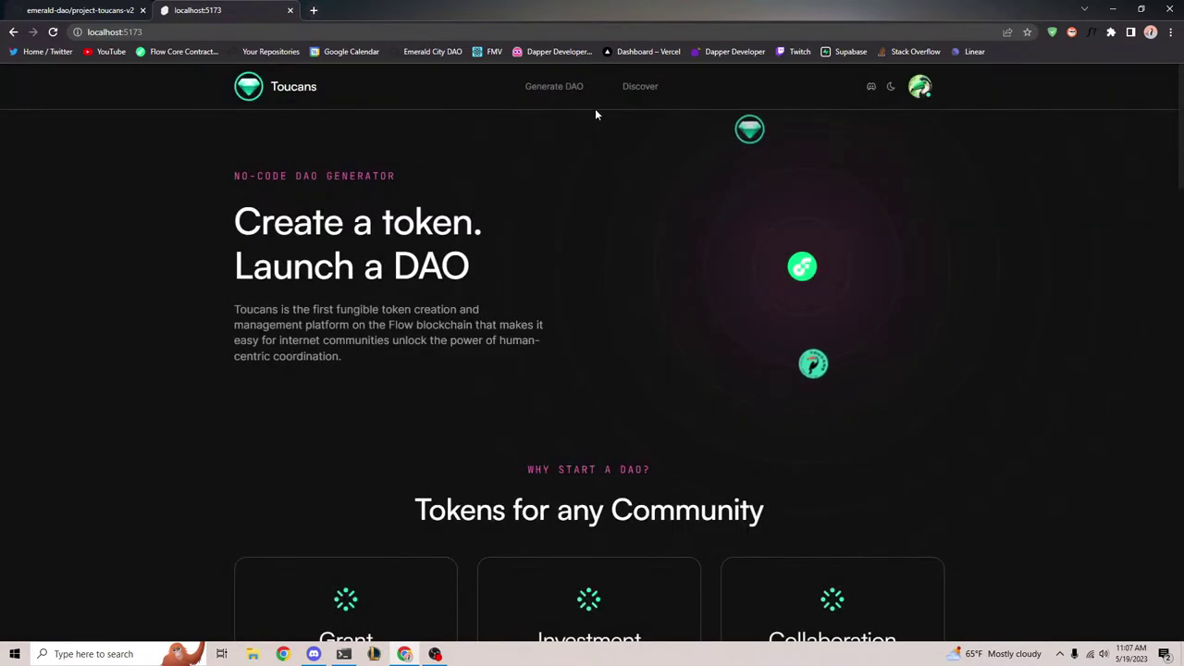
click(569, 90)
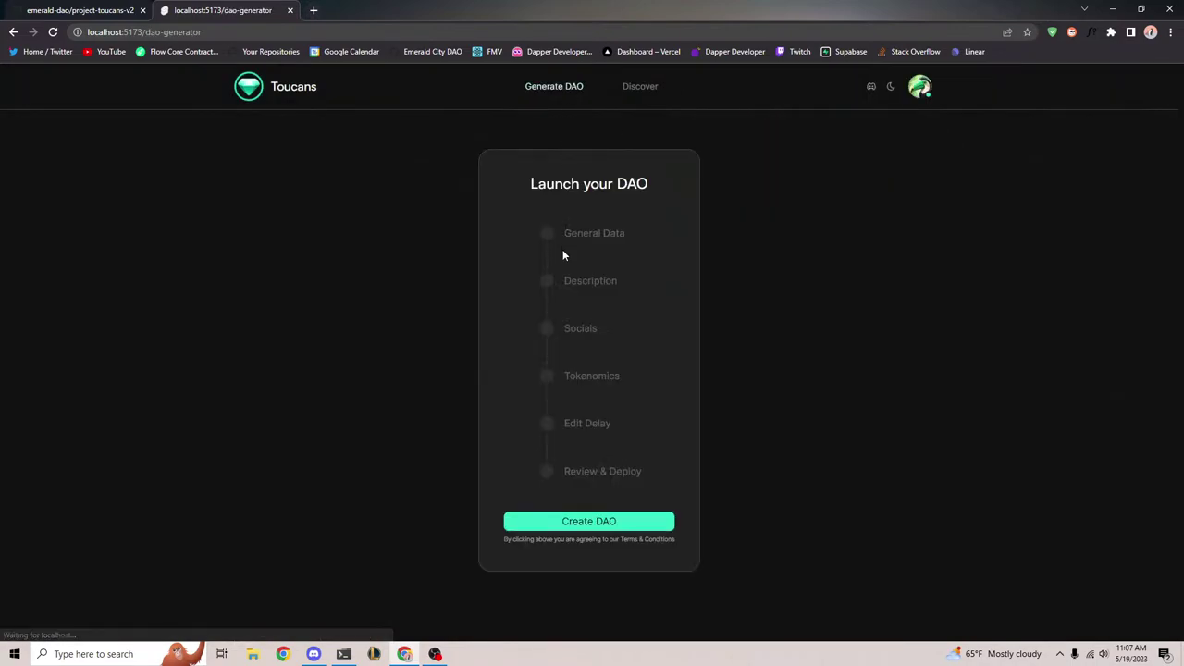
Create a DAO named Emerald DAO with contract emeralddao, token EMLD and the toucans.png logo
click(580, 524)
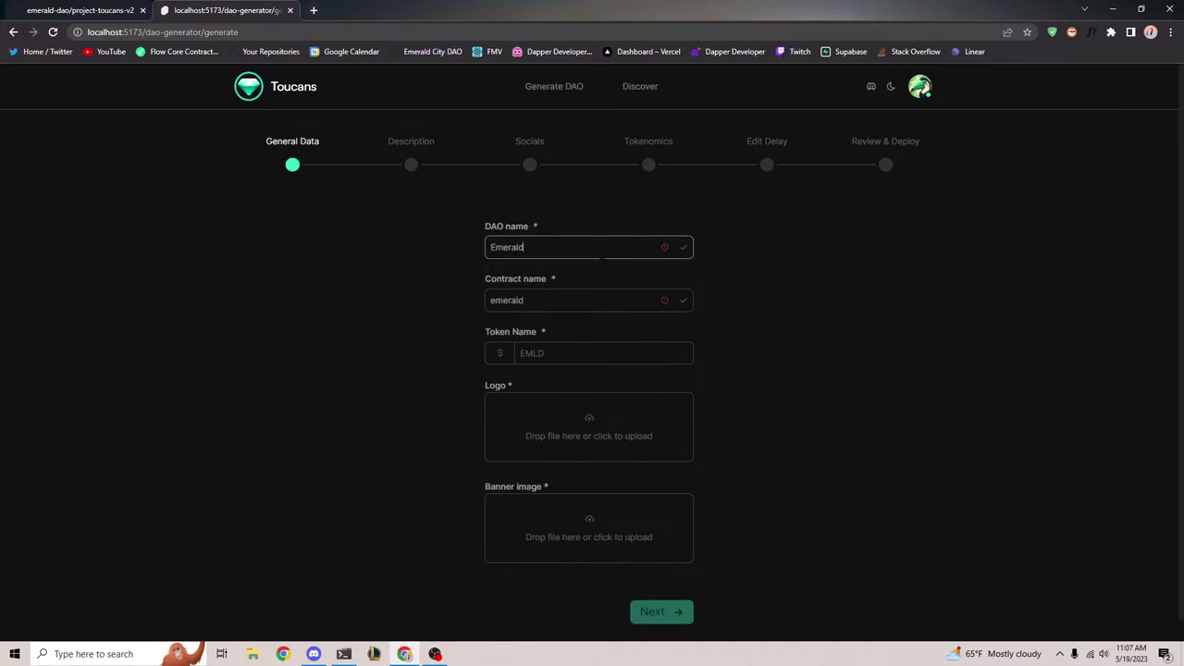
key(Tab)
drag(542, 300, 496, 317)
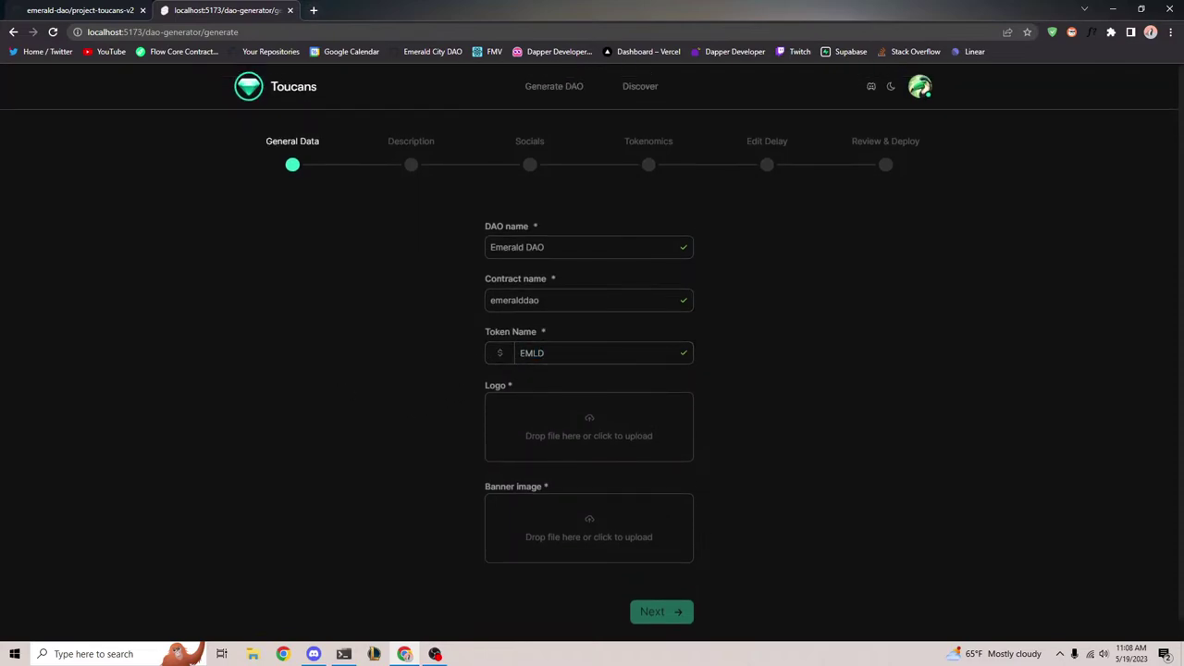
key(BackSpace)
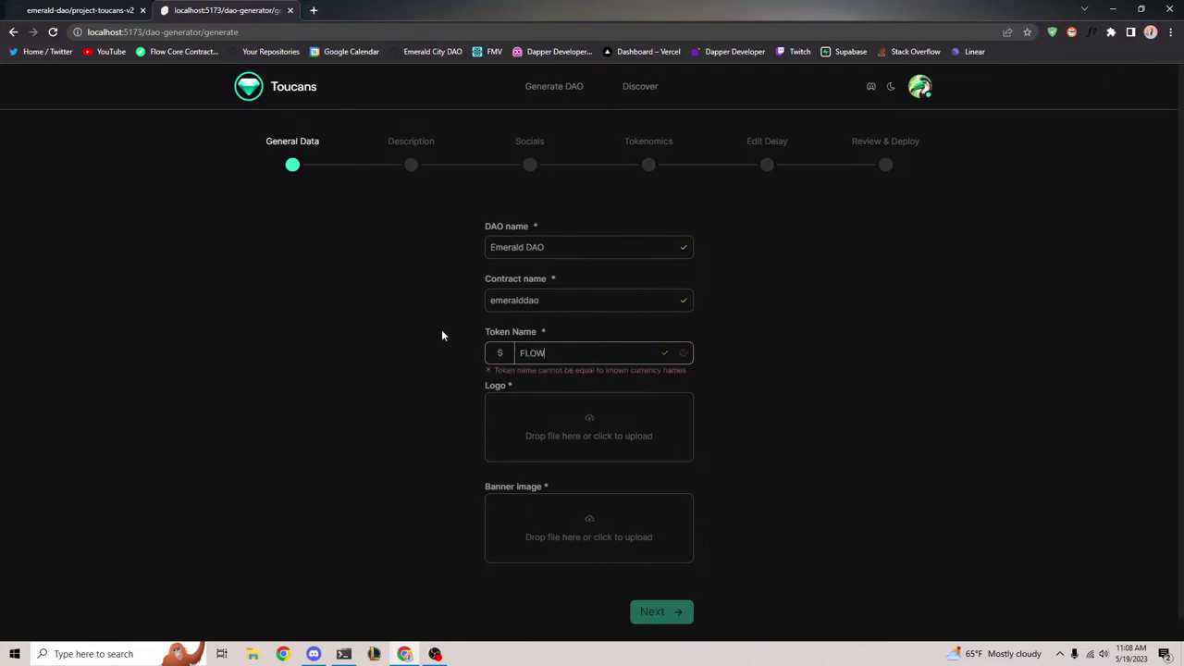
text(USDC)
key(BackSpace)
key(BackSpace)
key(BackSpace)
key(BackSpace)
text(EMLD)
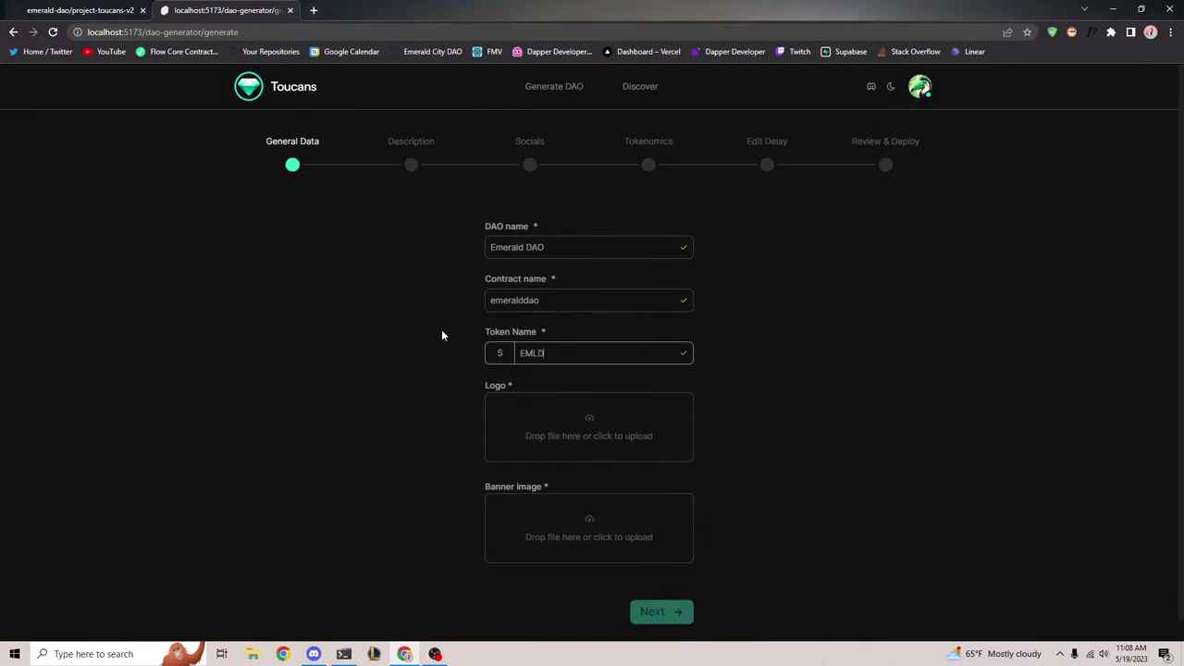
click(531, 429)
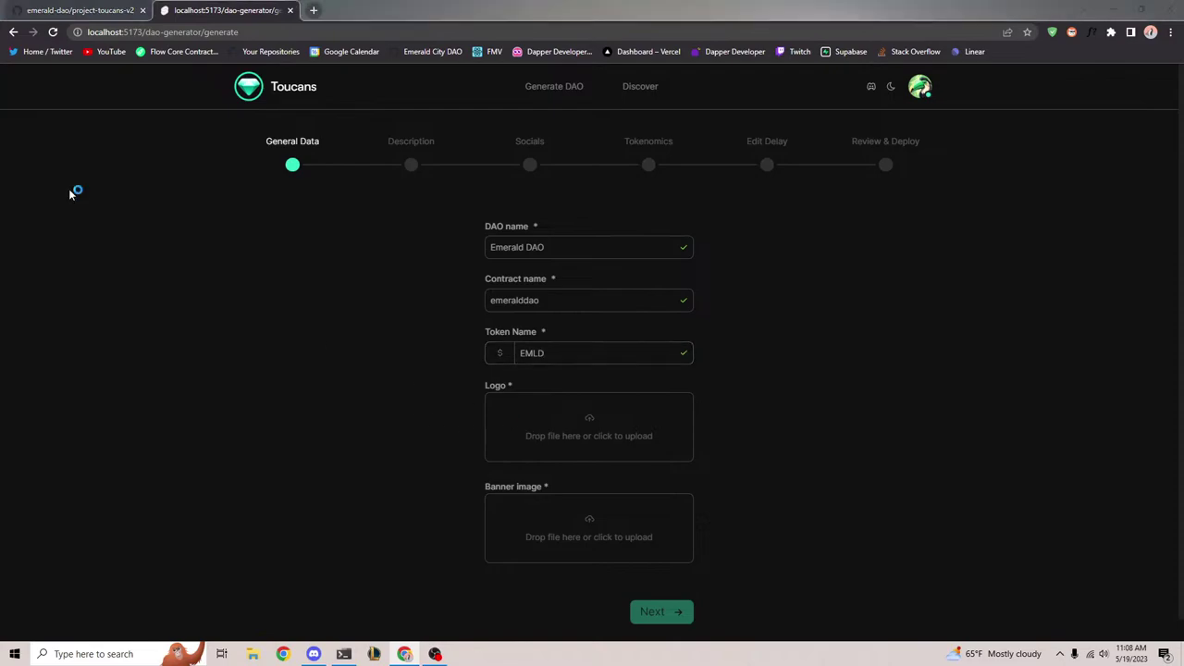
drag(268, 125, 0, 176)
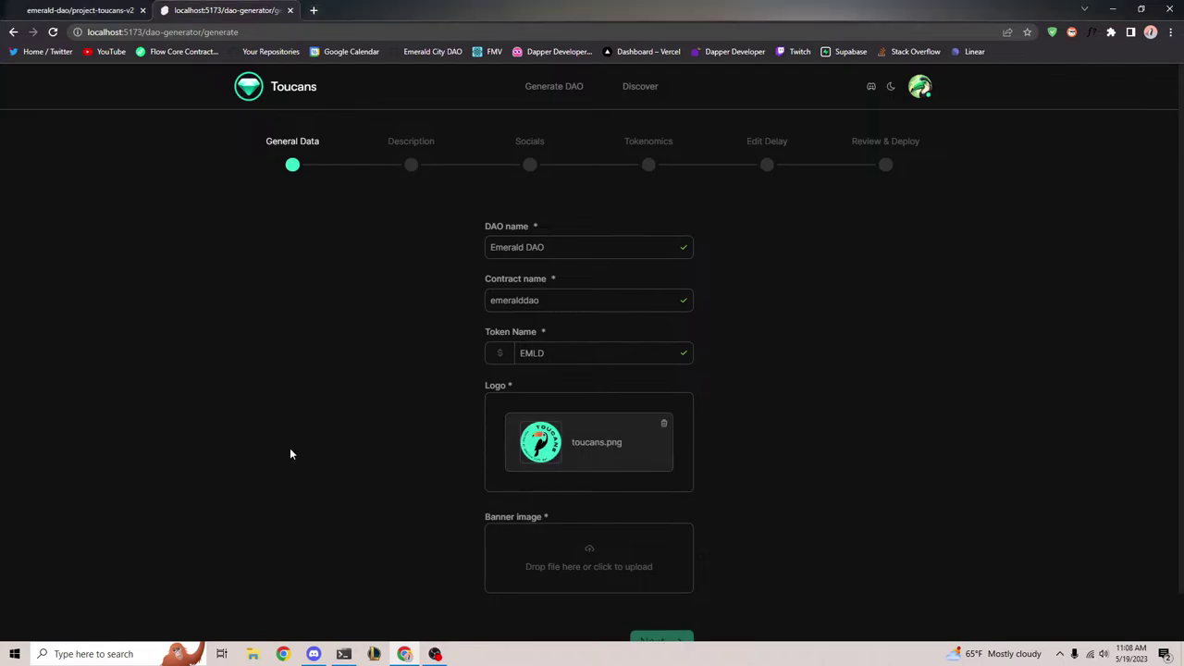
Upload ecbot logo.png as the DAO's banner image
scroll(516, 436, down, 1)
scroll(537, 400, up, 1)
scroll(527, 417, down, 1)
click(531, 502)
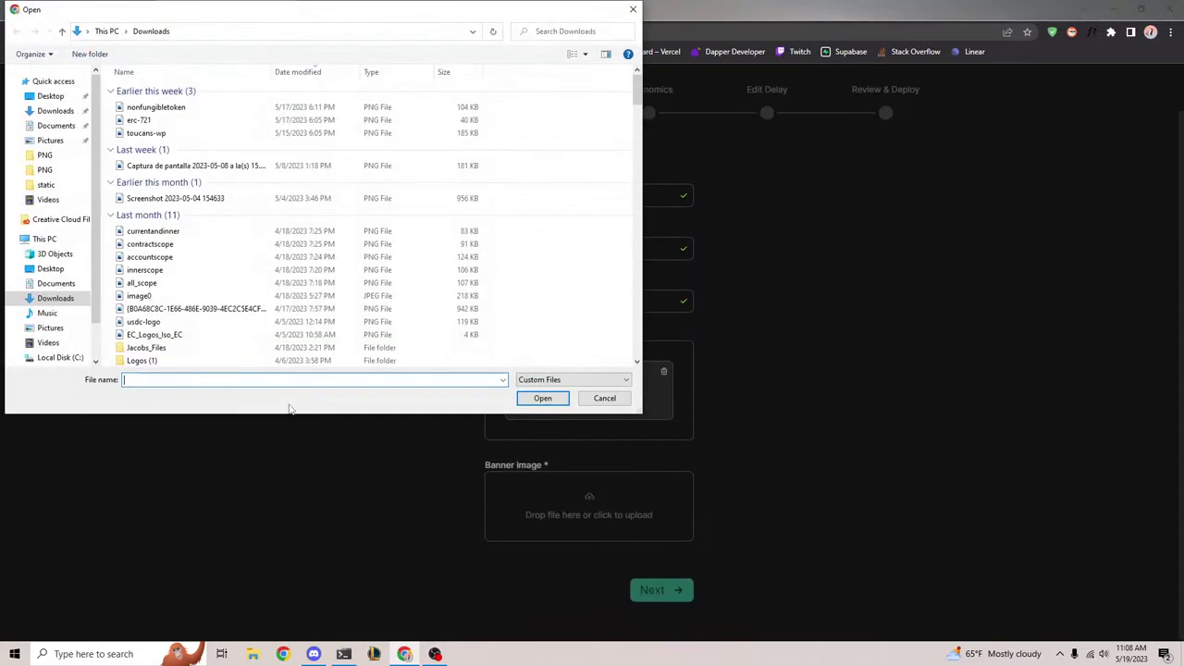
drag(245, 16, 0, 167)
key(Escape)
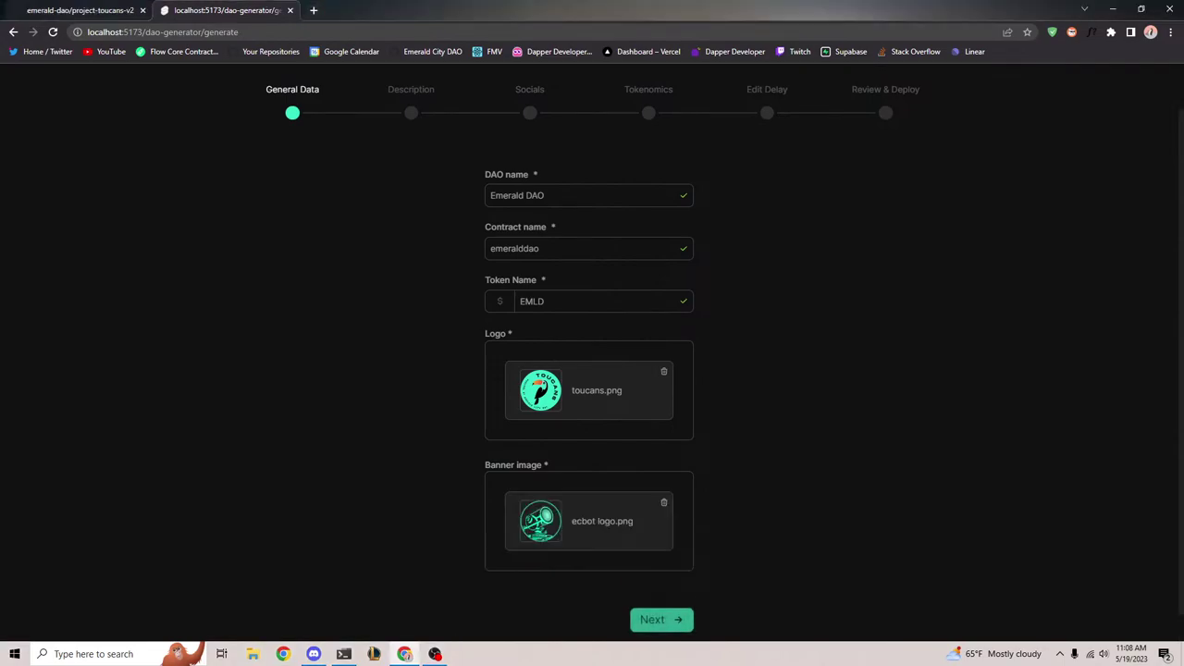
scroll(397, 577, down, 1)
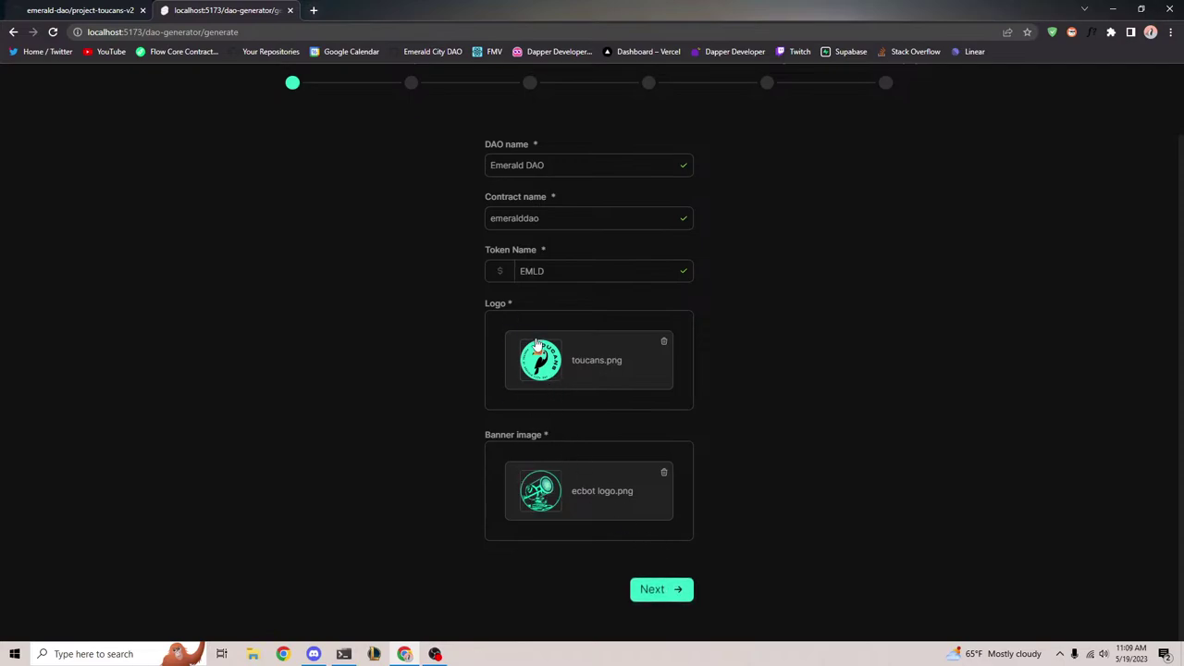
On the Description step, enter 'A DAO for wonderful Emerald people'
click(655, 589)
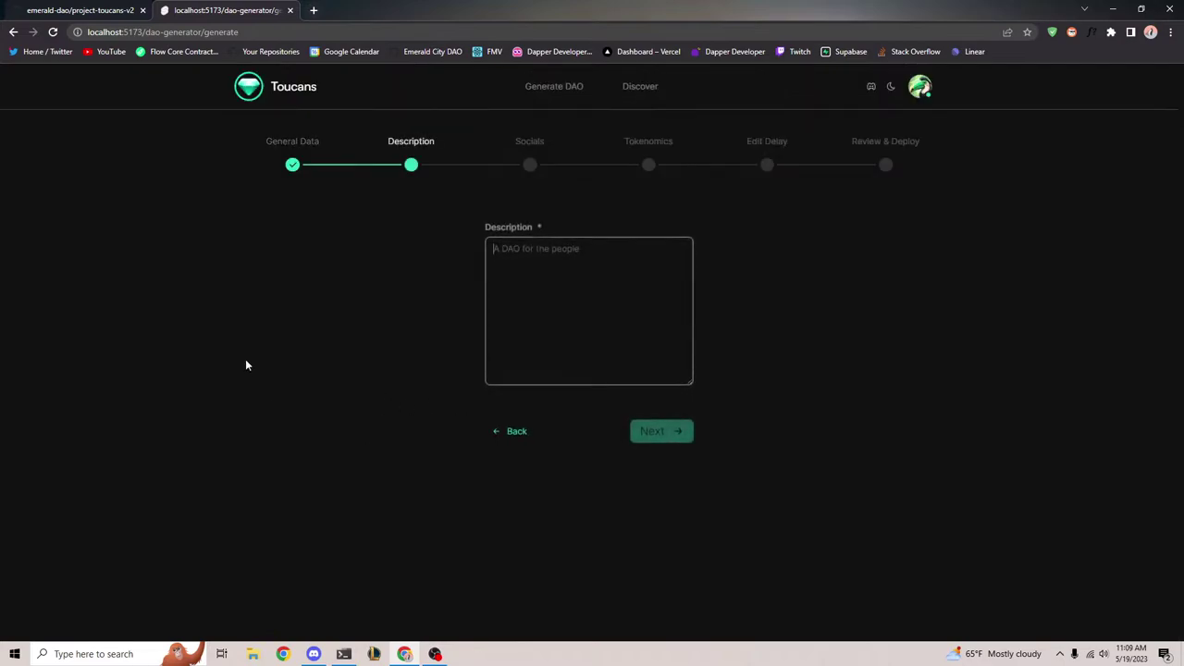
text(A DAO for wonderful Emerald people)
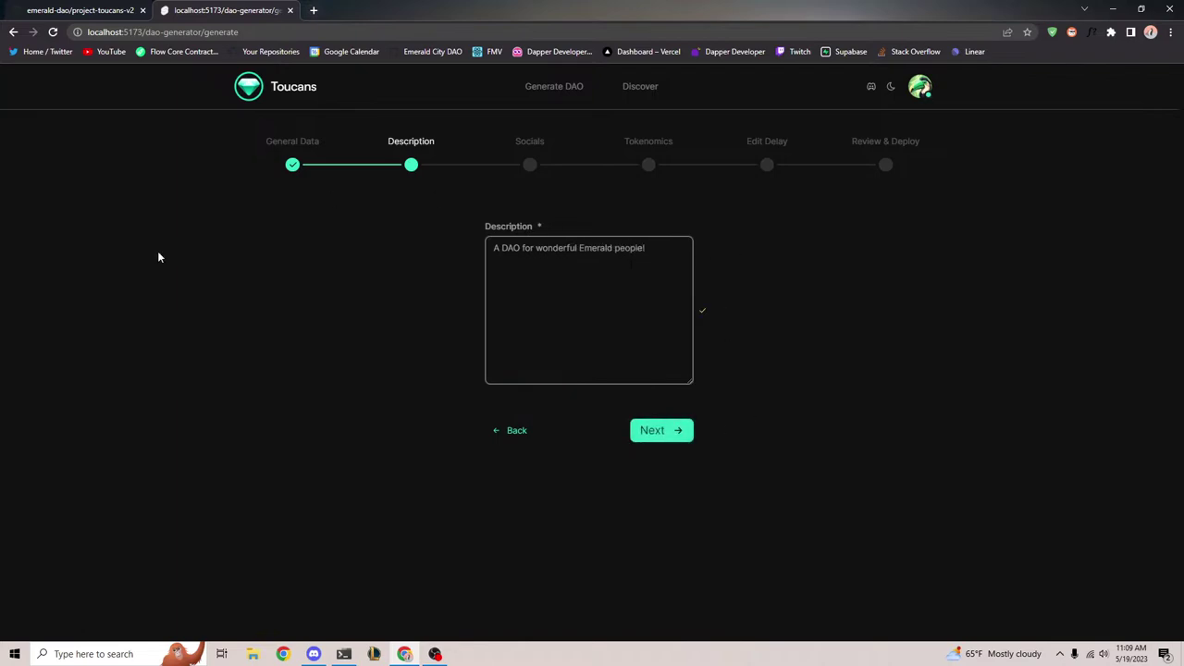
Set website ecdao.org, Twitter emerald_dao and Discord invite emeraldcity, then continue to Tokenomics
click(655, 433)
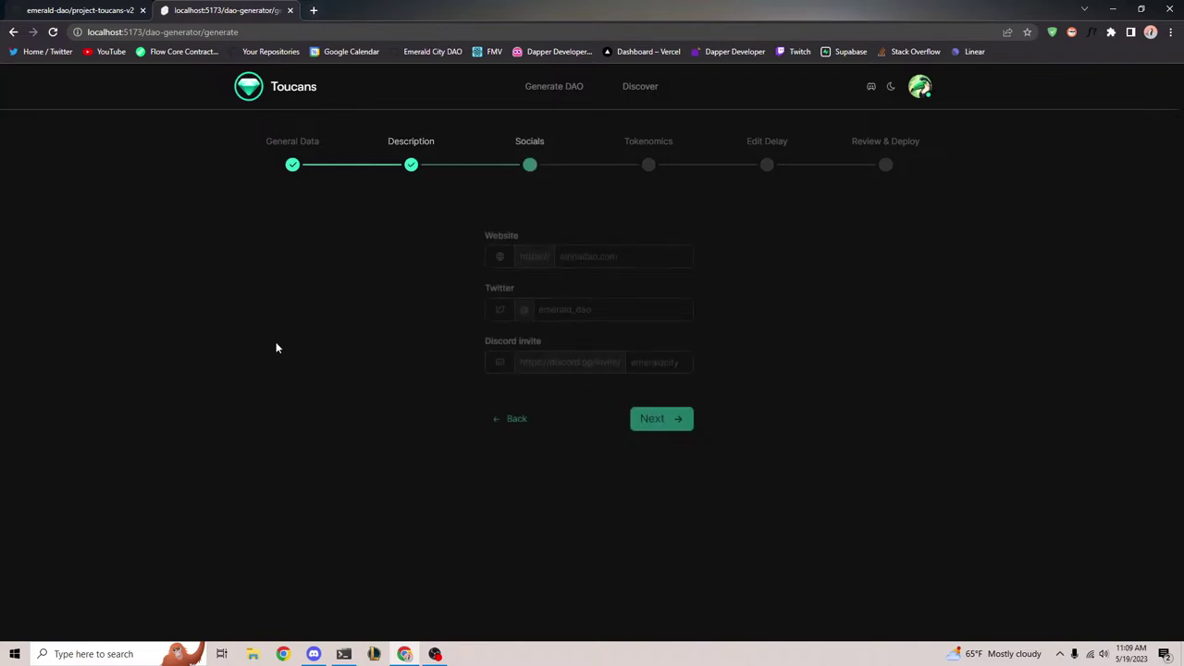
click(592, 247)
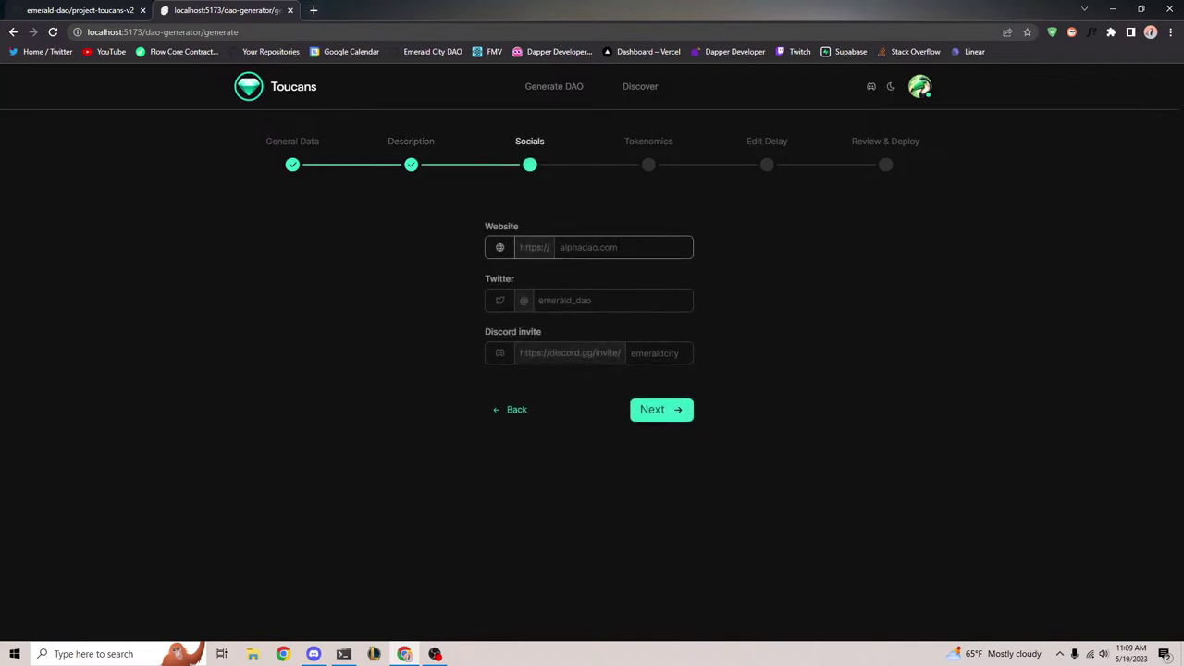
text(ecdao.org)
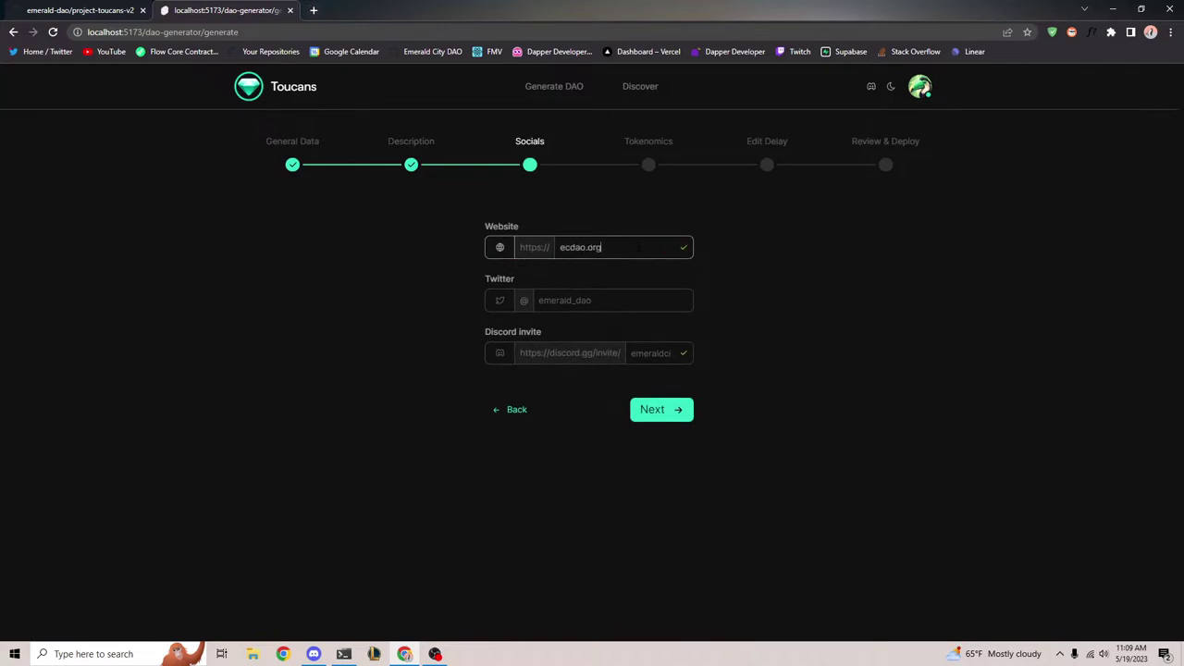
key(Tab)
text(emera)
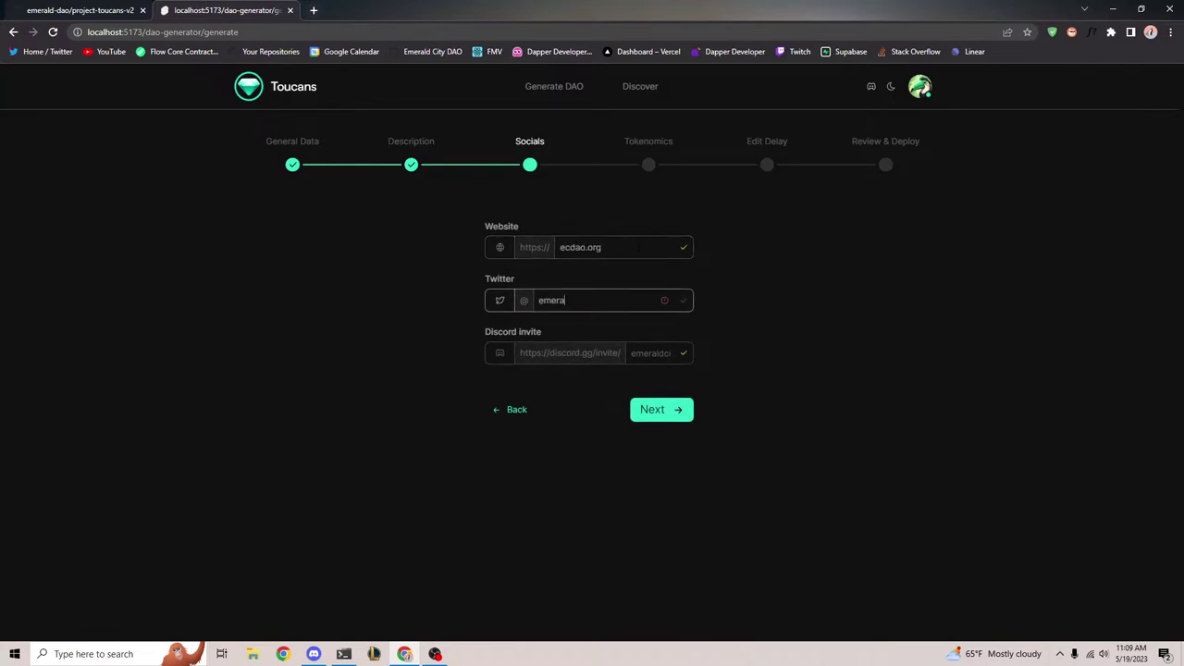
text(ld_dao)
key(Tab)
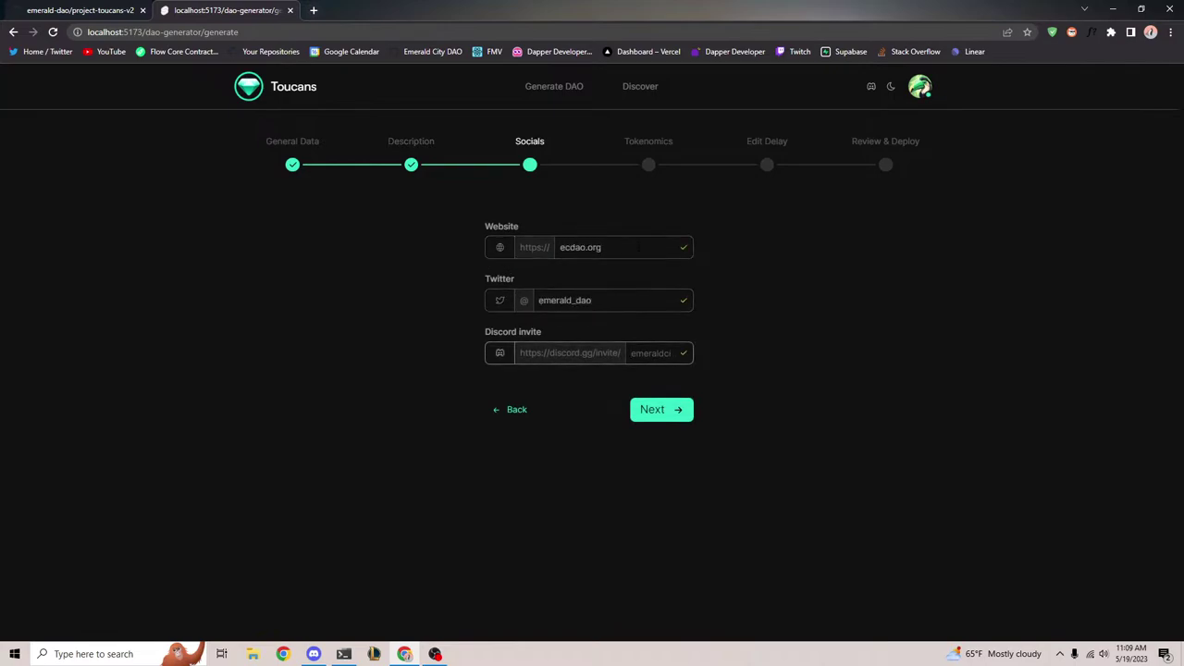
text(emeraldcity)
click(587, 389)
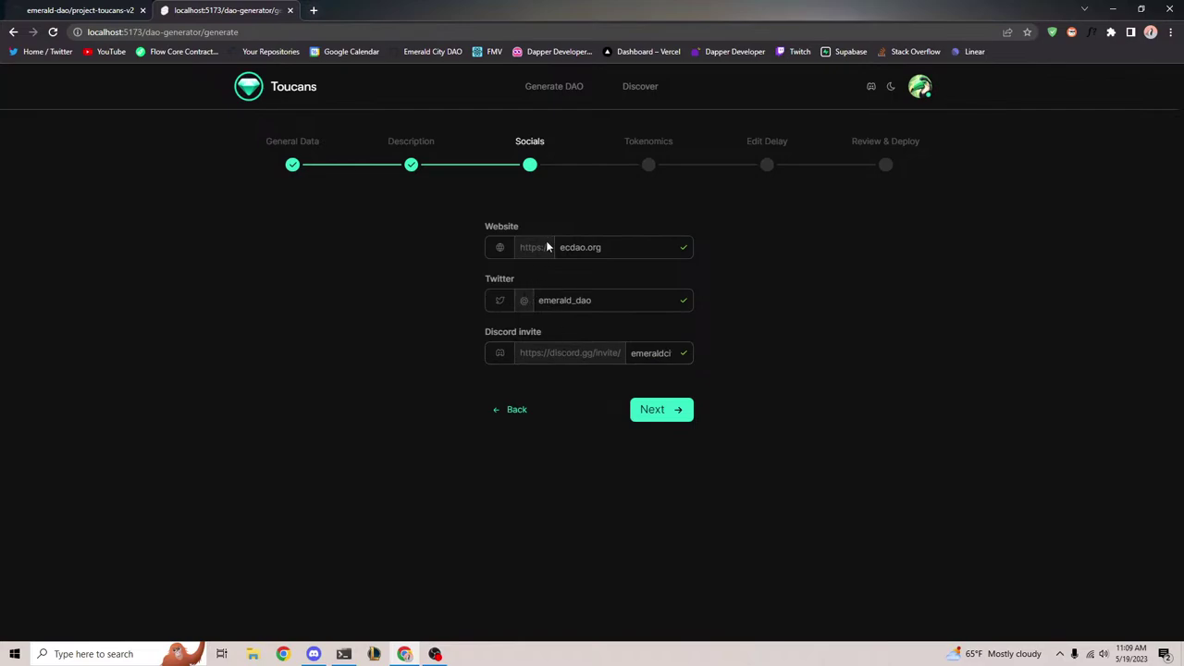
click(637, 409)
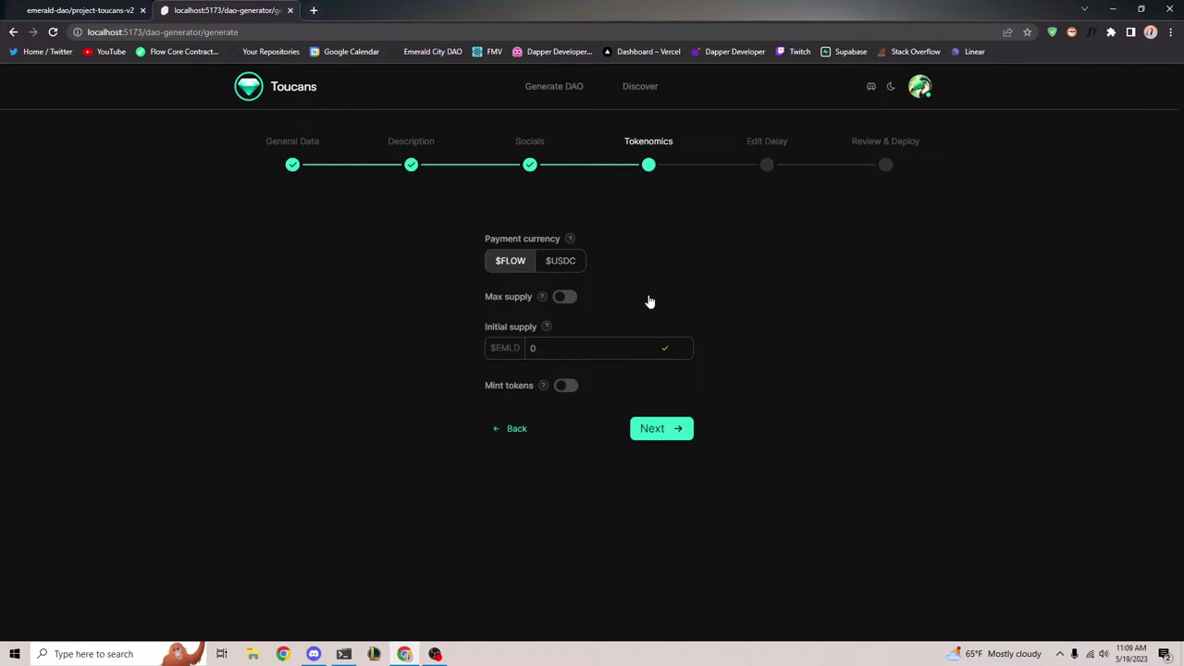
Toggle the payment currency between $USDC and $FLOW, leaving $FLOW selected
click(544, 260)
click(526, 264)
click(555, 265)
click(518, 268)
click(557, 263)
click(520, 267)
click(557, 263)
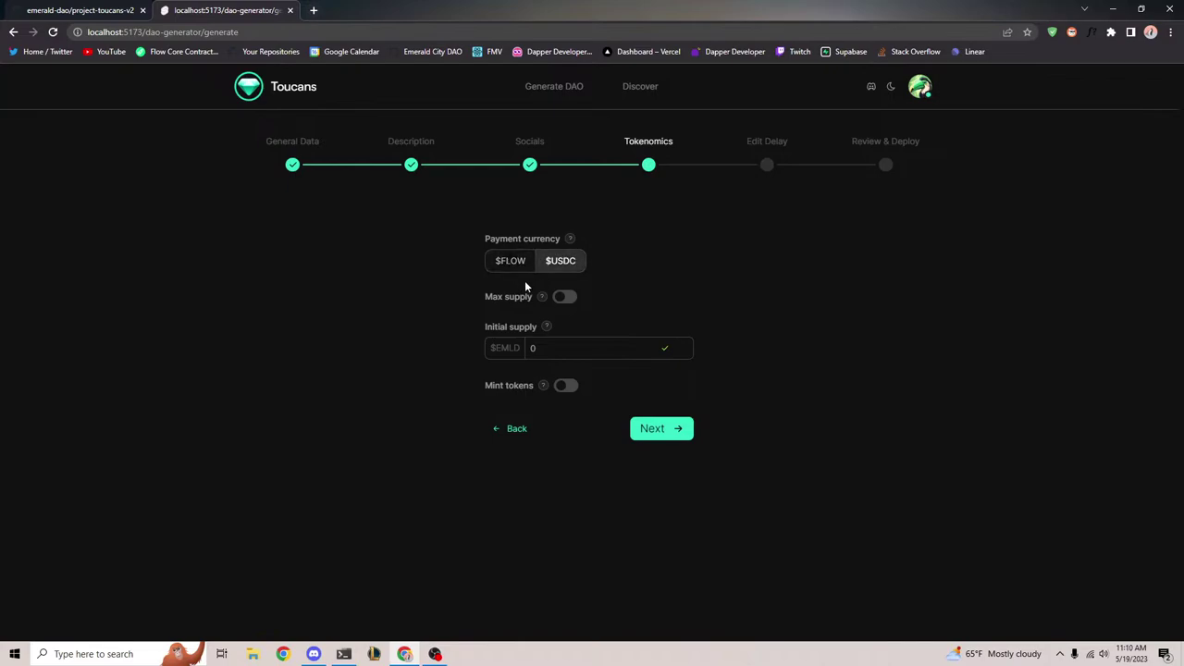
click(520, 268)
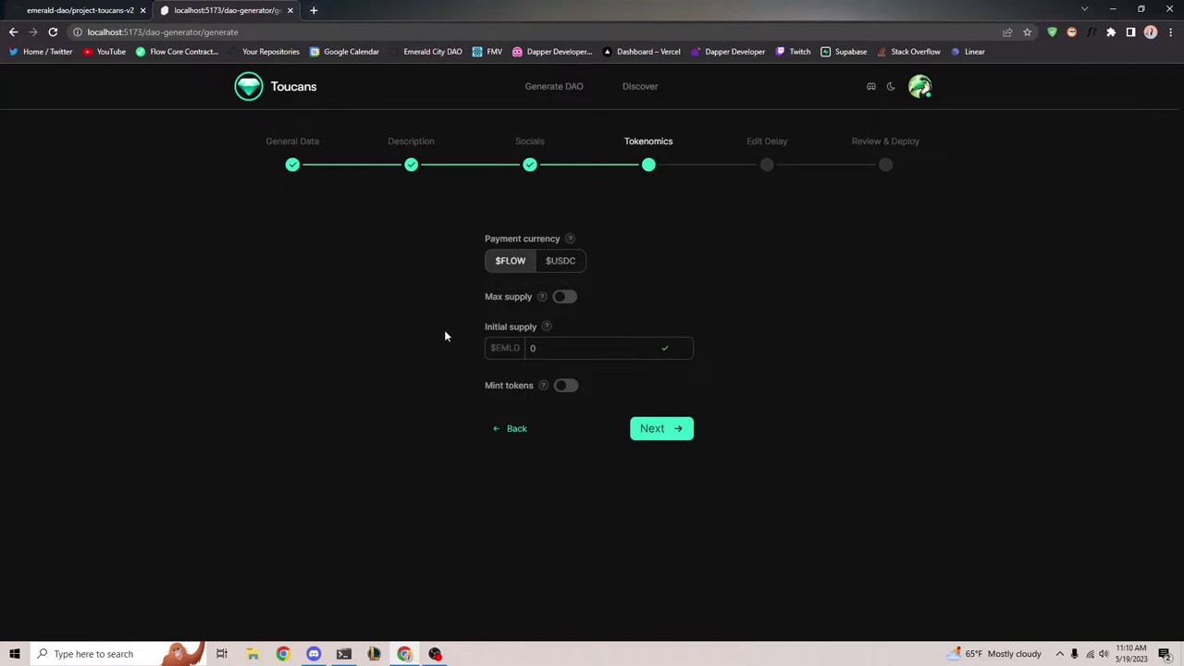
Enable Max supply and set it to 1,000,000 EMLD
click(565, 298)
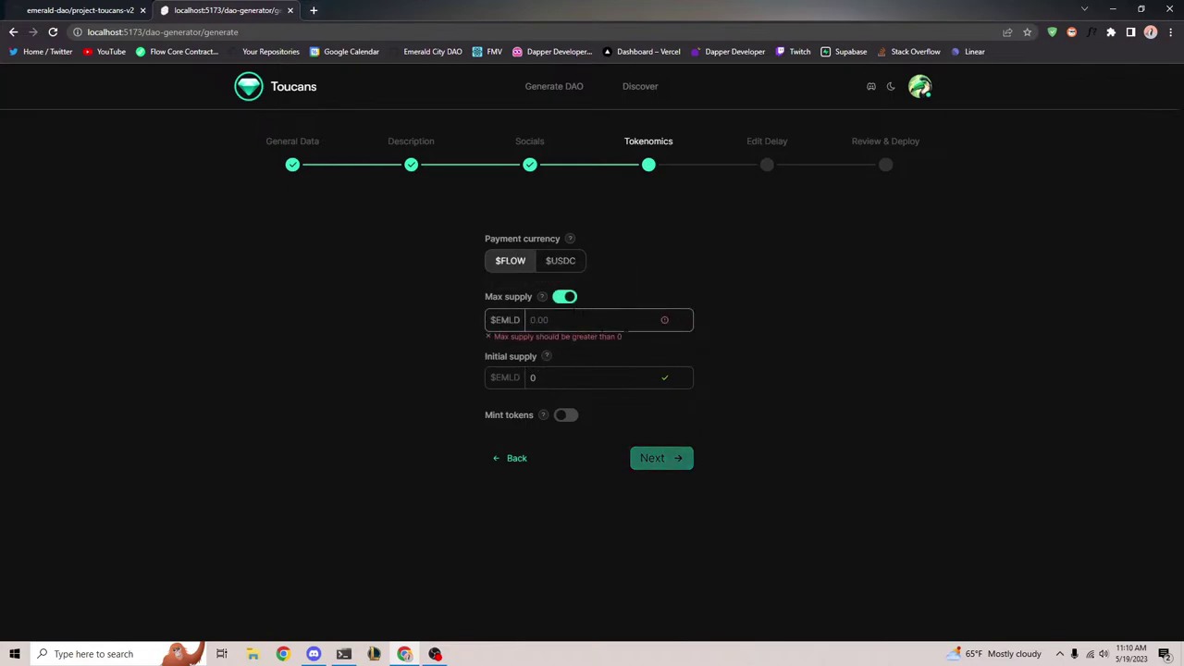
text(1000000)
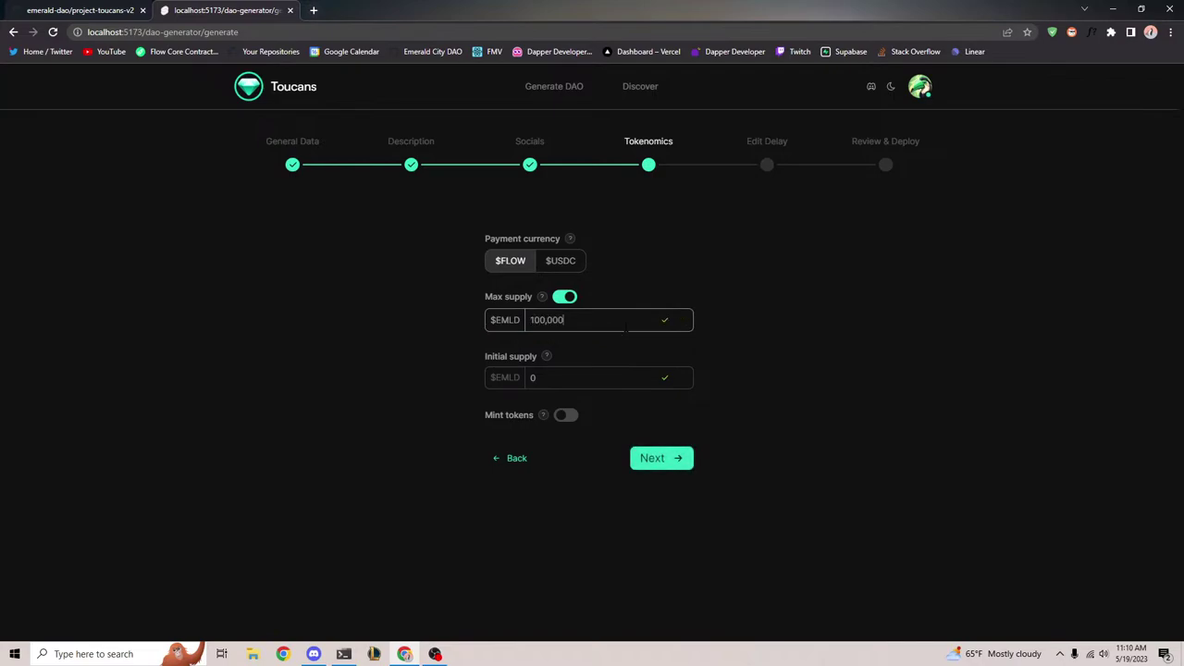
click(664, 277)
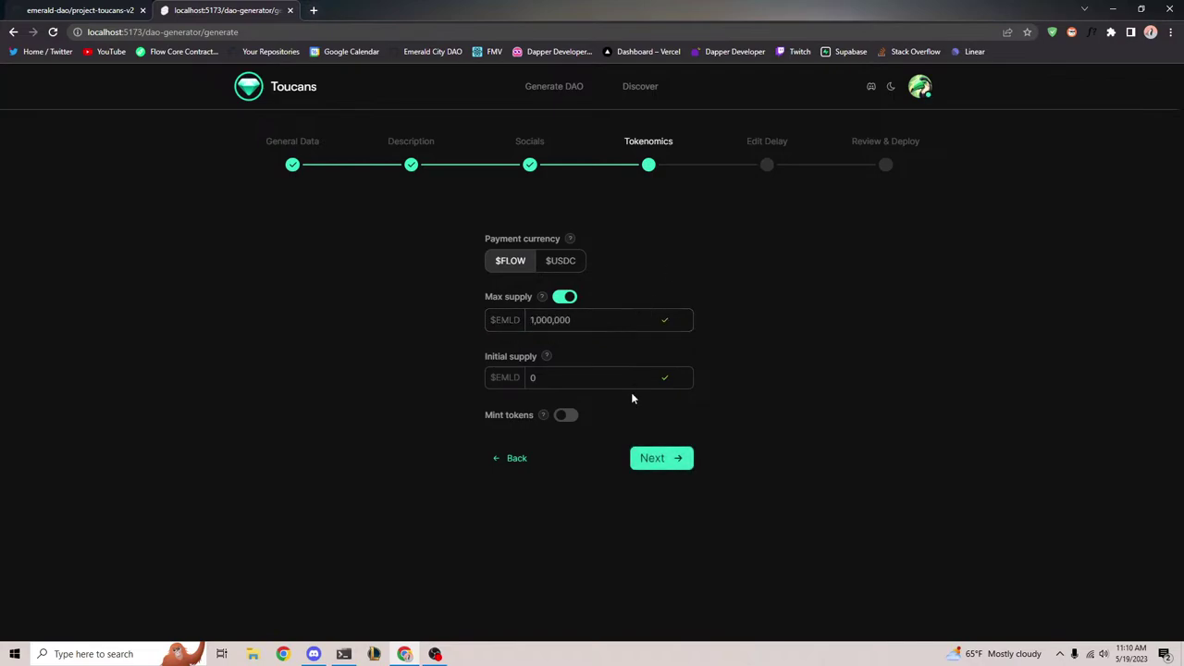
double_click(522, 320)
click(648, 280)
click(592, 321)
click(589, 344)
key(ctrl+a)
Set the Initial supply to 100 EMLD
click(506, 344)
double_click(549, 320)
click(499, 346)
click(509, 359)
click(504, 347)
key(Tab)
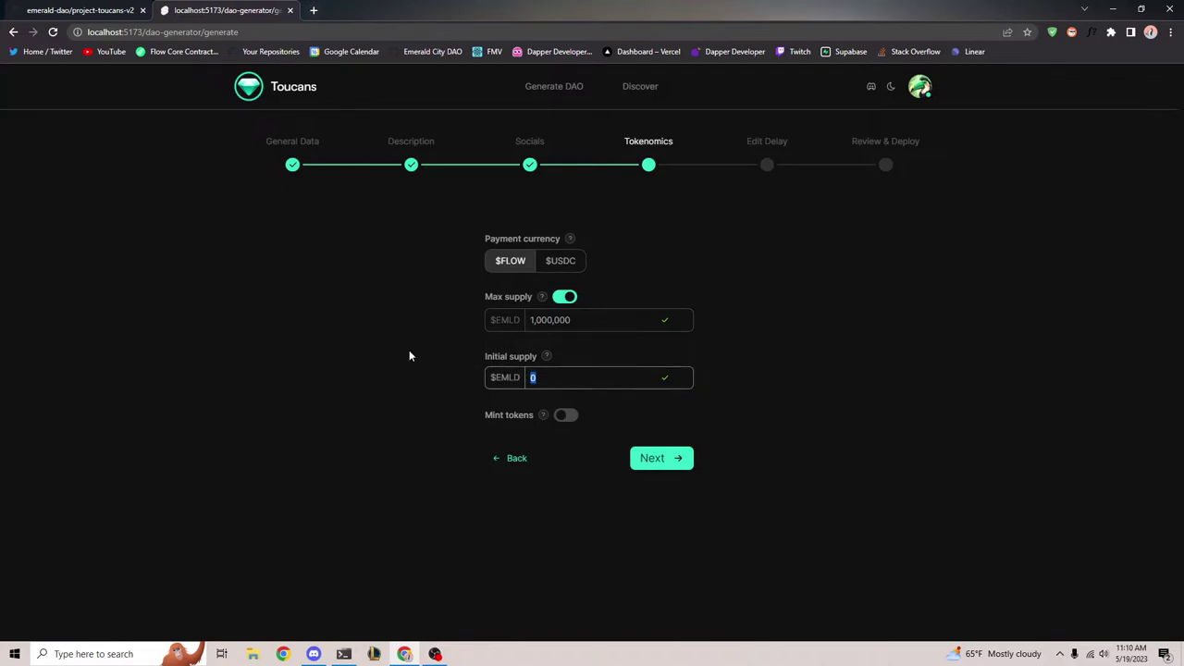
text(100)
click(425, 350)
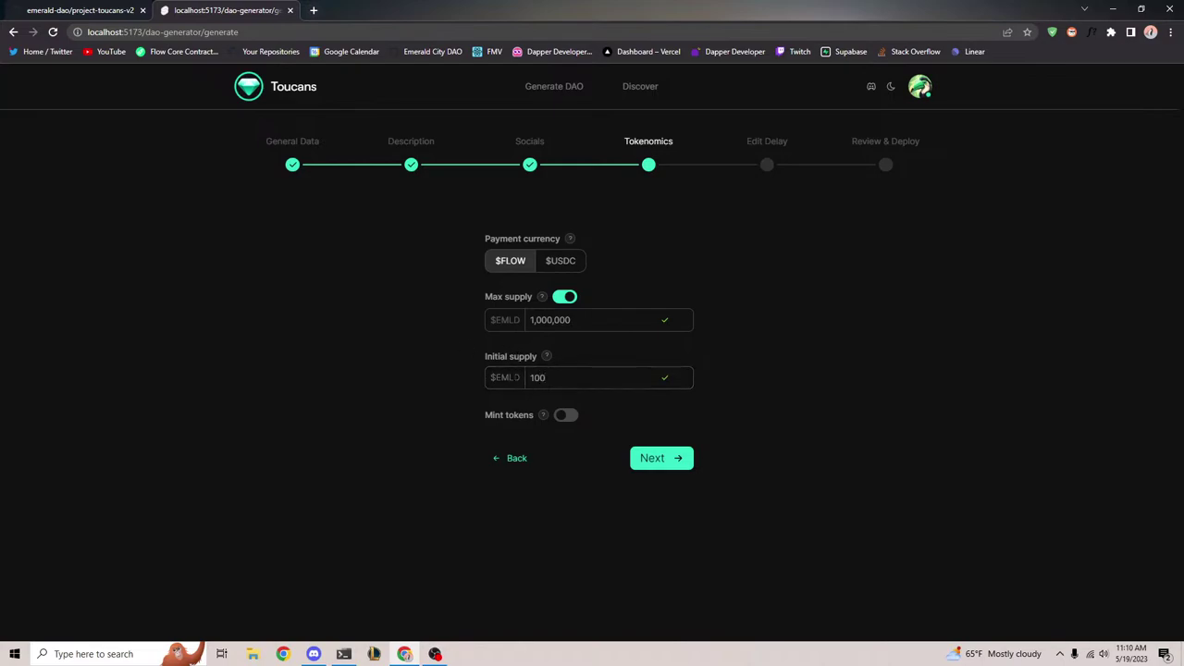
Enable token minting and advance to the Edit Delay step
click(565, 415)
drag(462, 424, 635, 426)
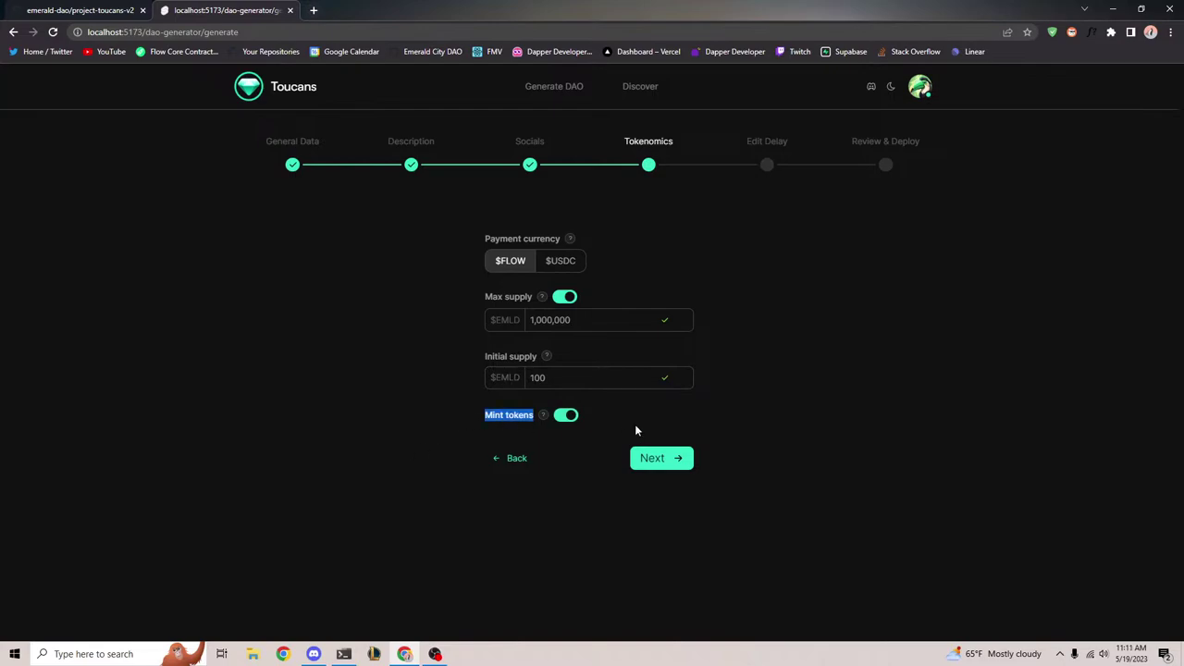
click(381, 443)
click(659, 459)
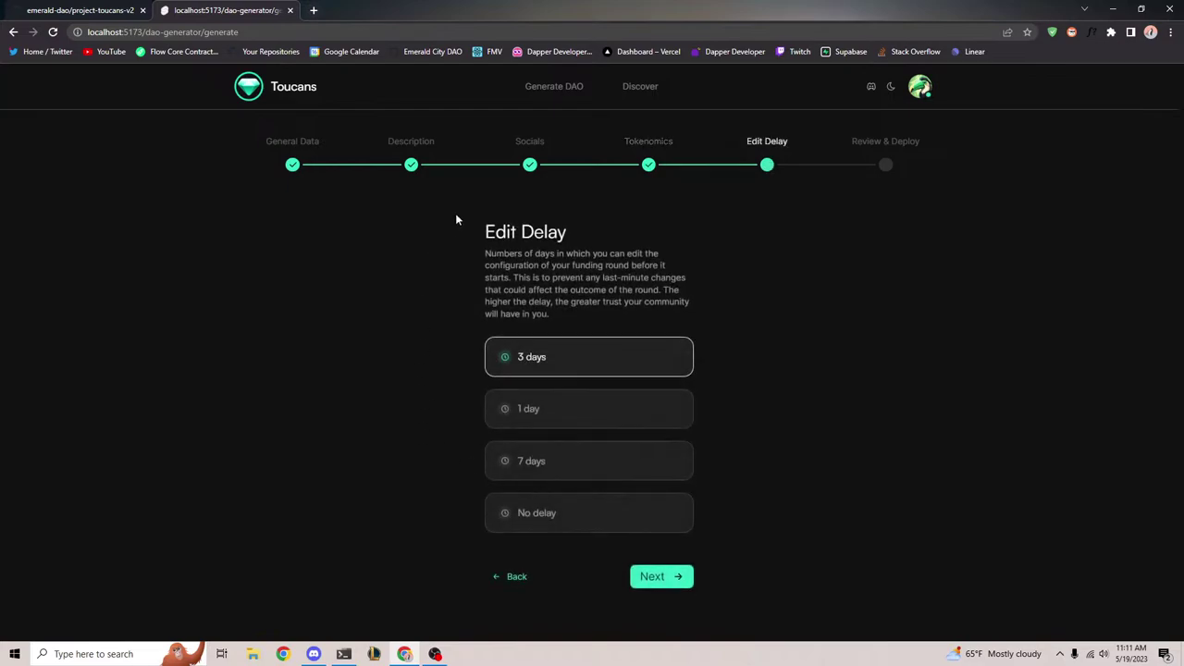
Try the No delay, 7 days, 1 day and 3 days edit delay options in turn
drag(455, 220, 617, 328)
click(421, 257)
click(561, 514)
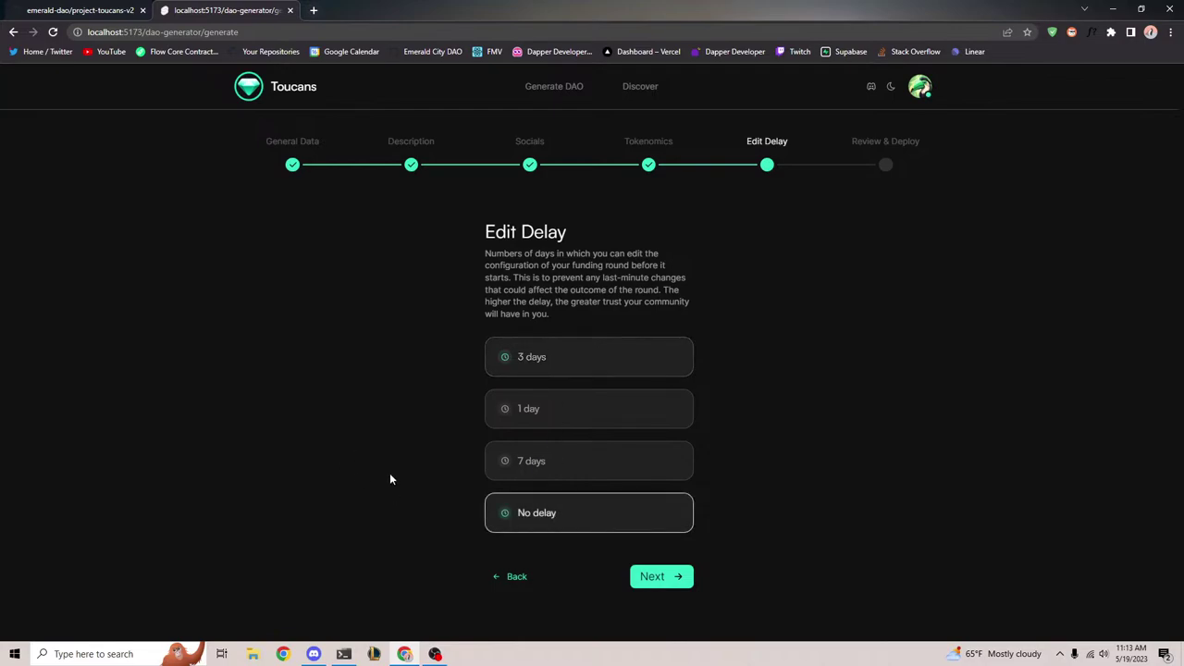
click(565, 460)
click(577, 410)
click(583, 370)
Pick No delay, review the overview, and deploy Emerald DAO by approving the transaction
click(600, 515)
click(661, 577)
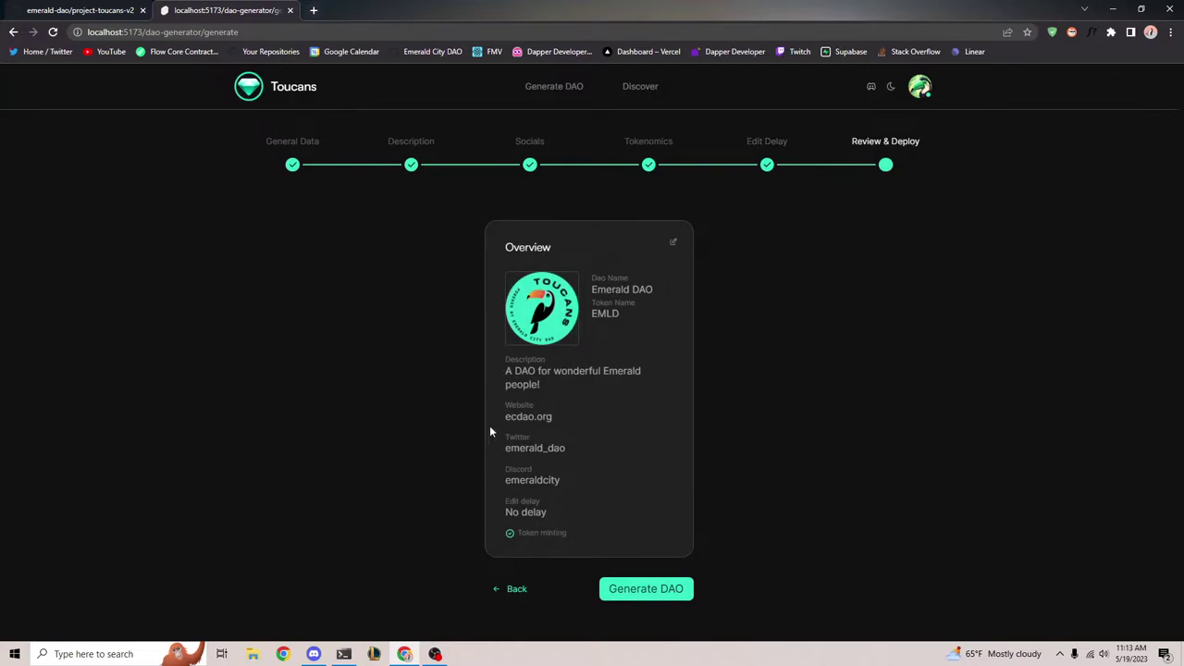
click(638, 590)
click(648, 581)
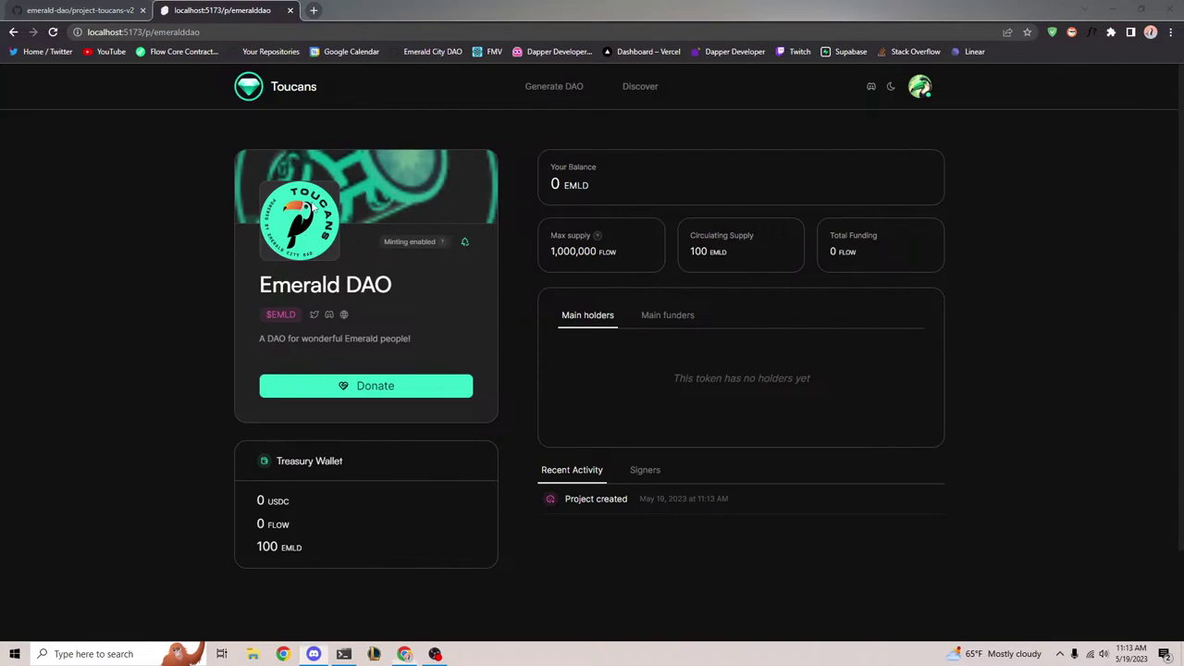
click(314, 208)
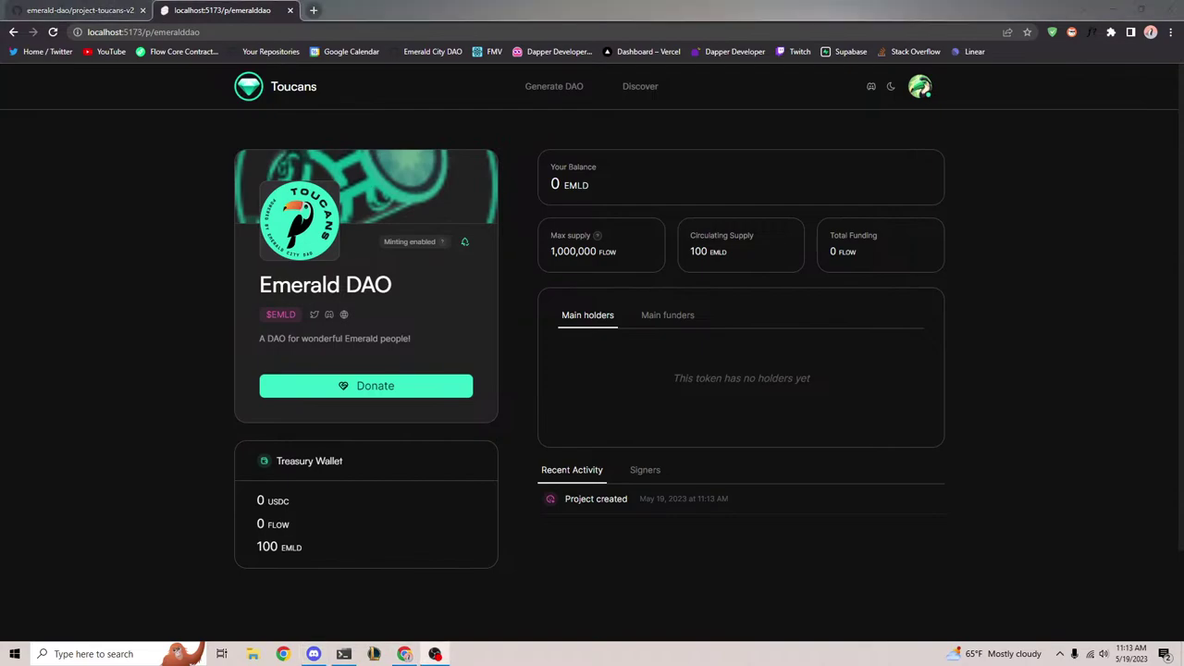
scroll(521, 274, down, 1)
scroll(542, 433, up, 1)
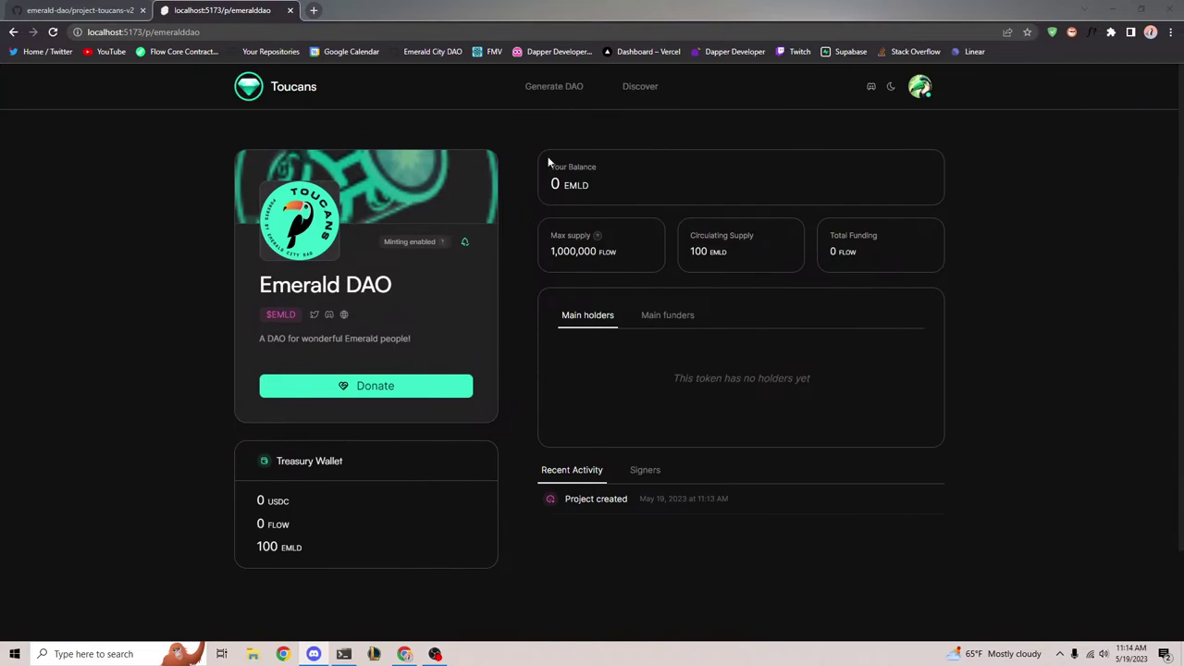
drag(548, 162, 613, 192)
click(606, 185)
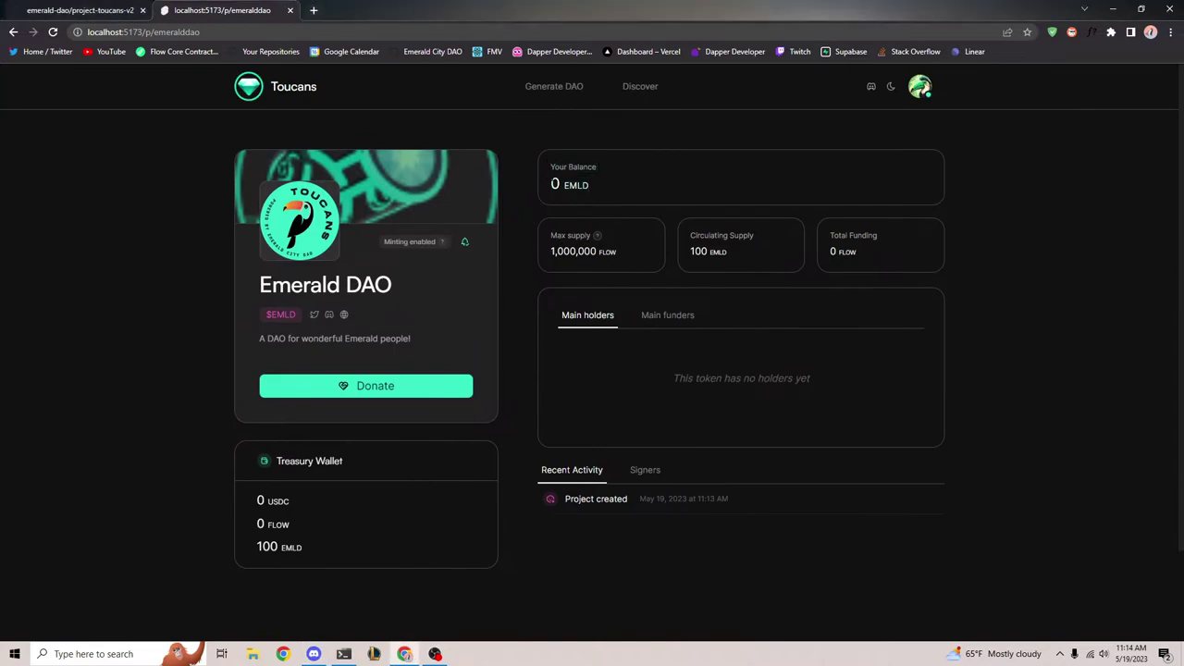
drag(550, 163, 599, 191)
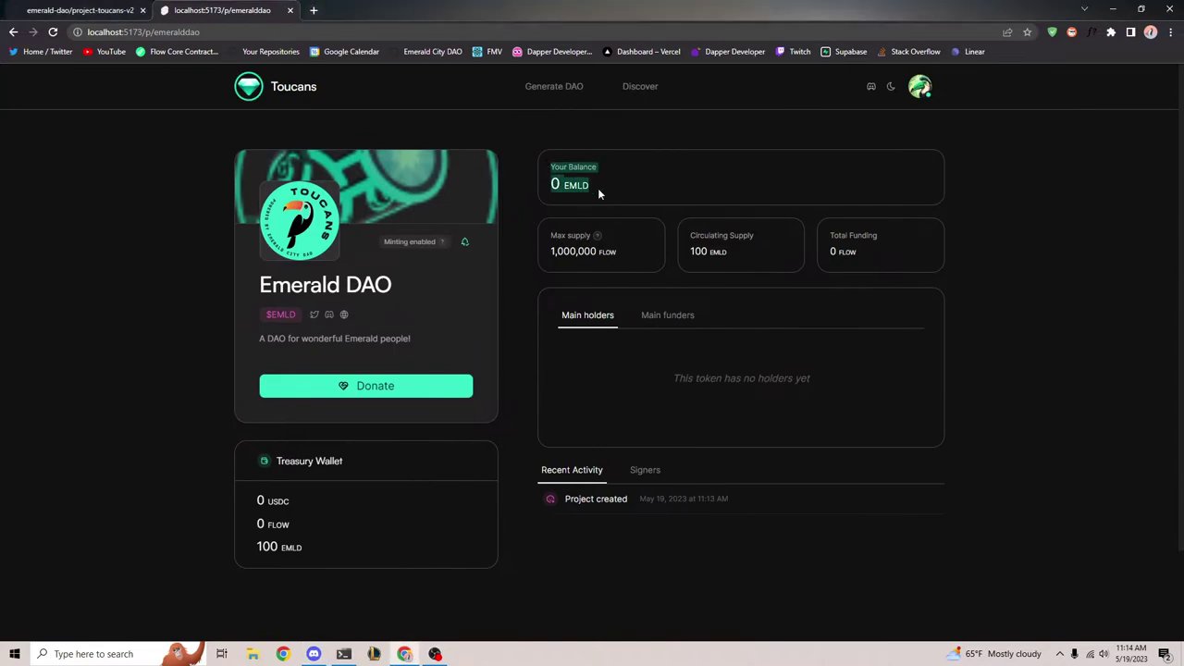
click(603, 189)
drag(548, 246, 650, 255)
click(650, 256)
drag(544, 250, 765, 255)
click(638, 255)
drag(688, 250, 737, 257)
click(736, 246)
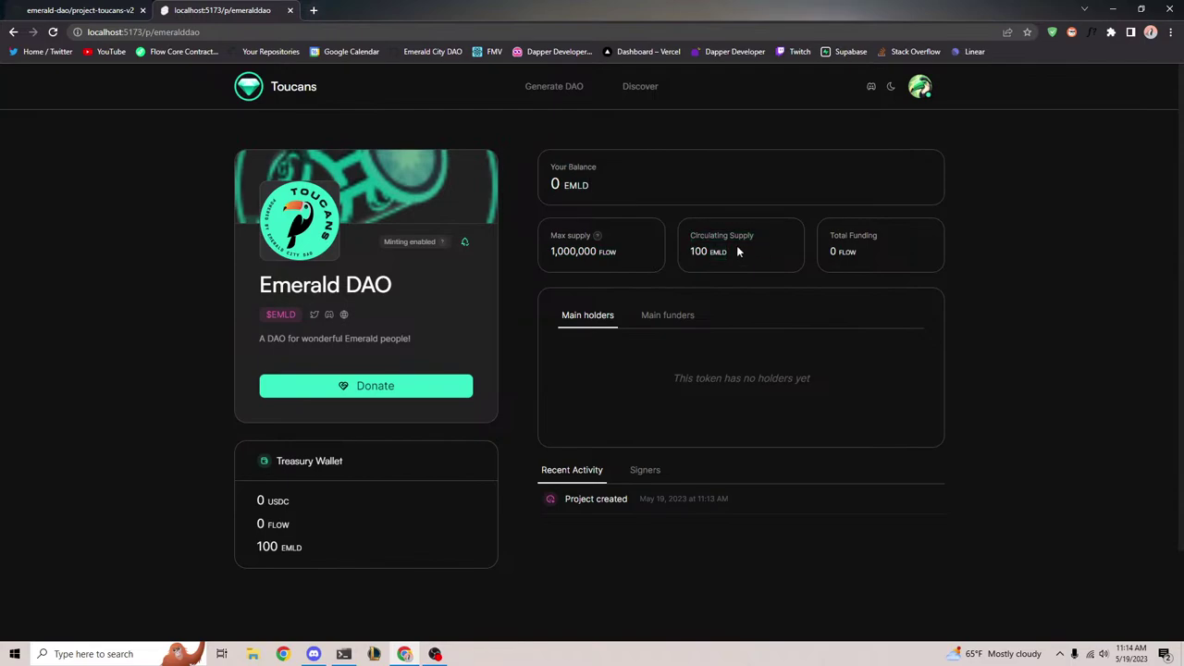
drag(688, 237, 742, 267)
click(743, 266)
mouse_move(827, 247)
mouse_down()
mouse_move(825, 233)
mouse_move(866, 254)
mouse_move(821, 235)
mouse_up()
click(821, 235)
click(866, 252)
scroll(430, 489, down, 1)
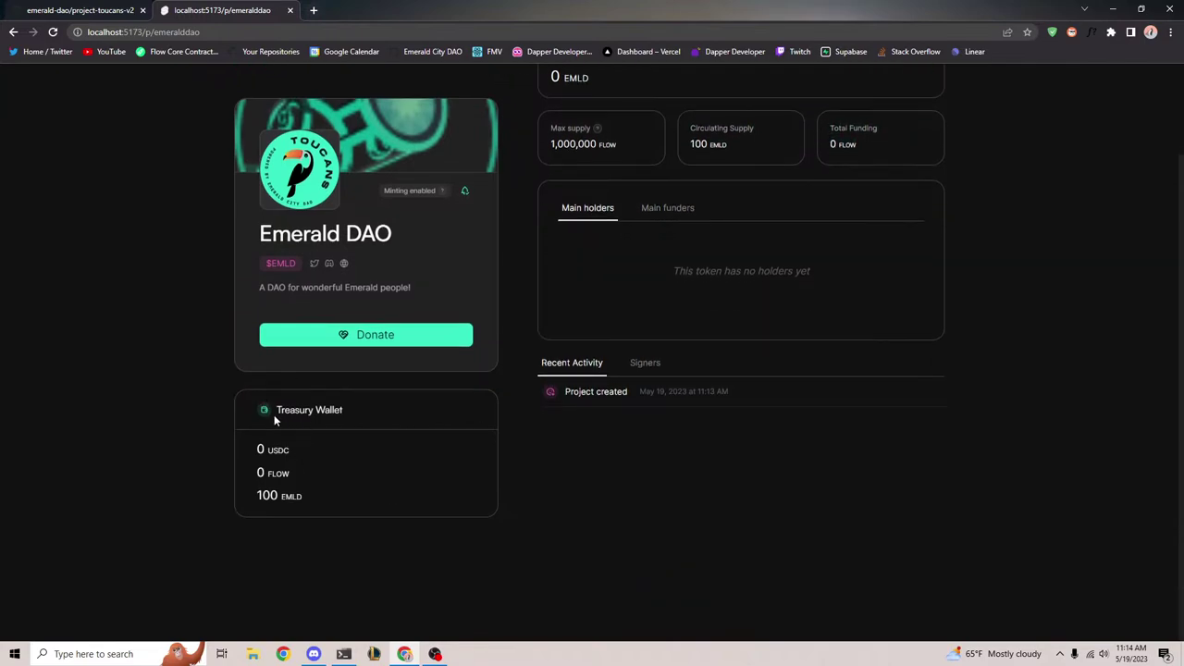
drag(238, 496, 347, 495)
click(415, 542)
scroll(415, 542, up, 1)
scroll(414, 537, up, 1)
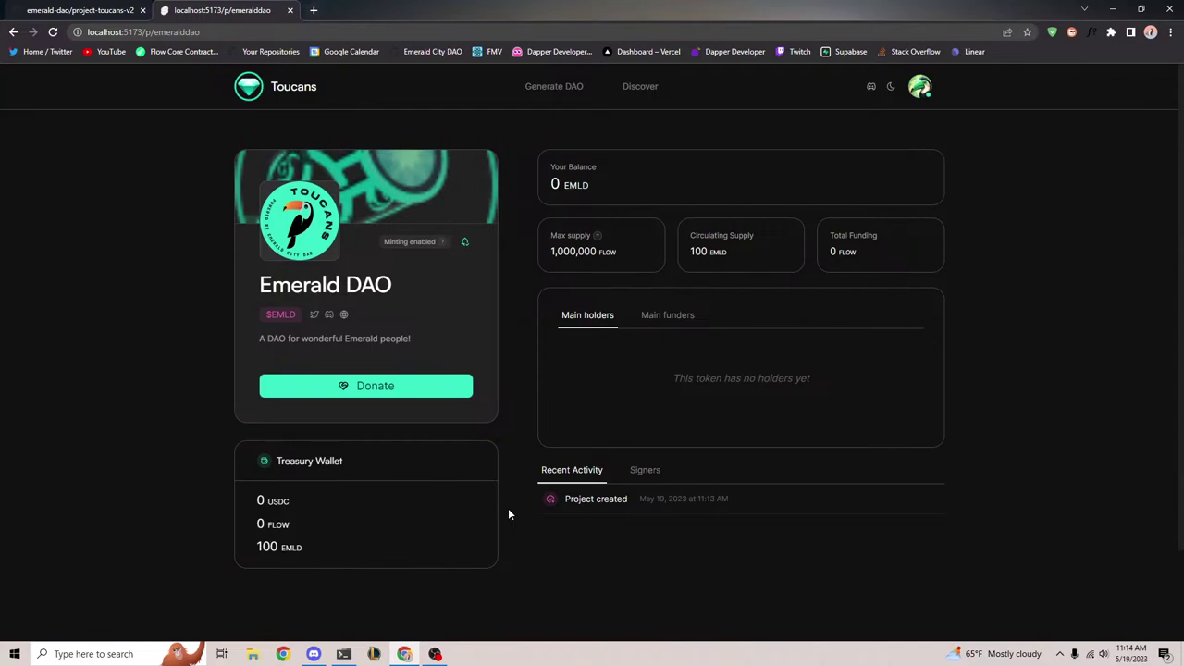
Start a donation, accept the disclaimer and enter 100 FLOW as the amount
click(416, 387)
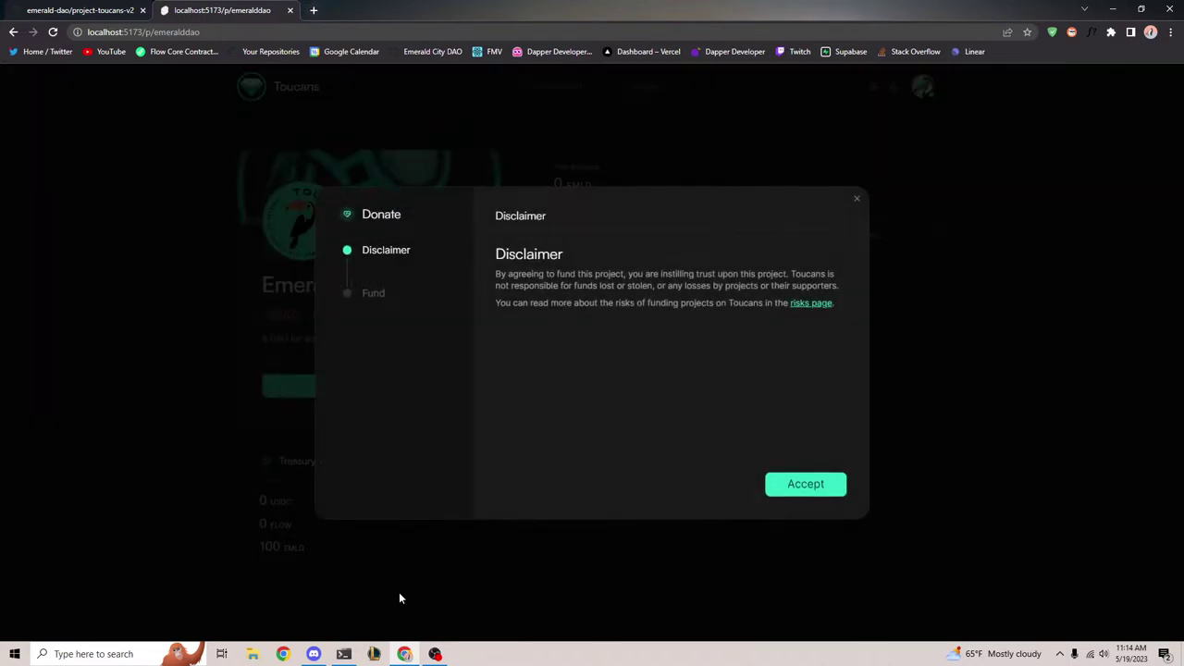
drag(495, 252, 845, 336)
click(805, 484)
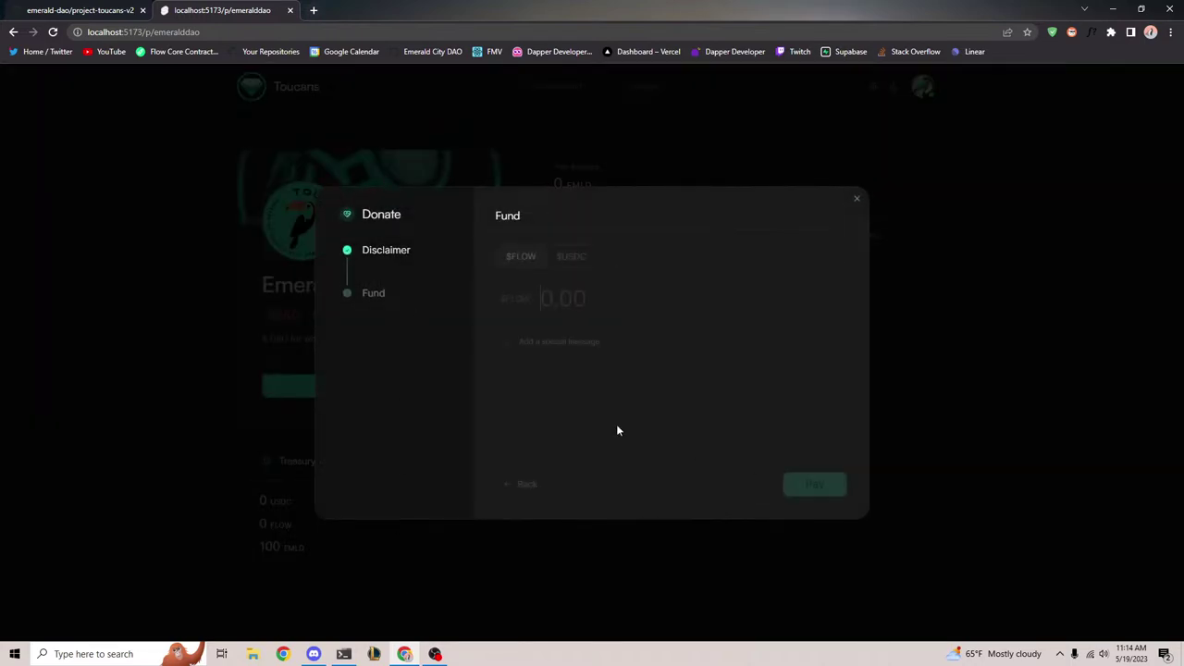
double_click(594, 218)
click(592, 218)
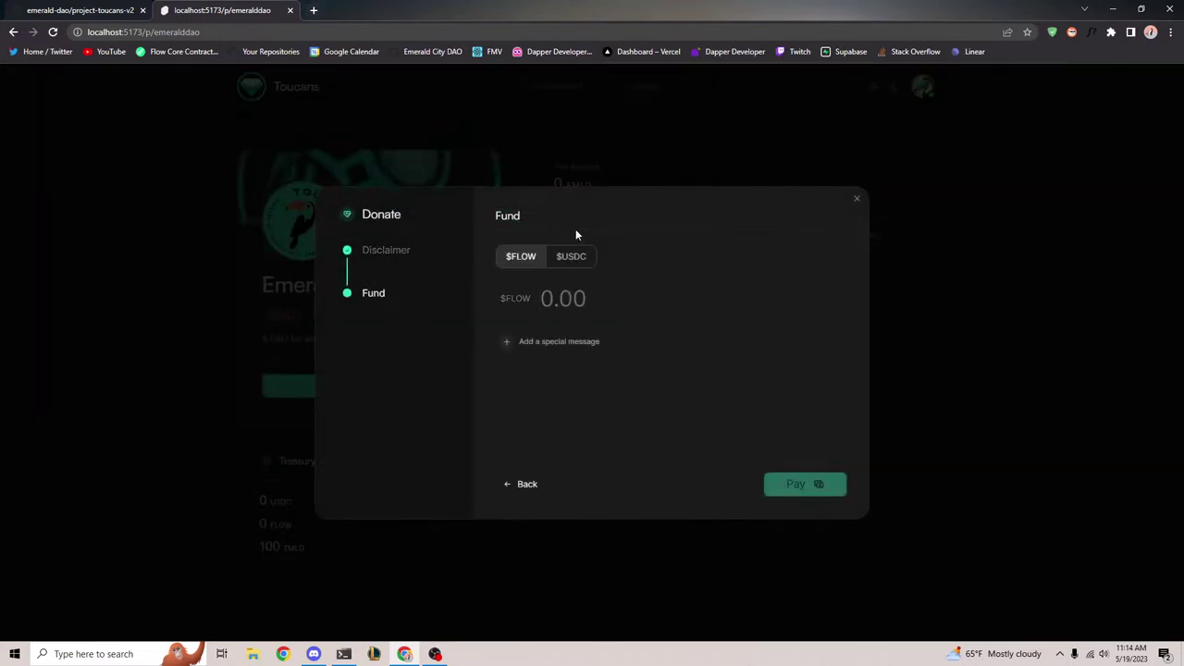
click(581, 259)
click(527, 259)
text(100)
click(636, 342)
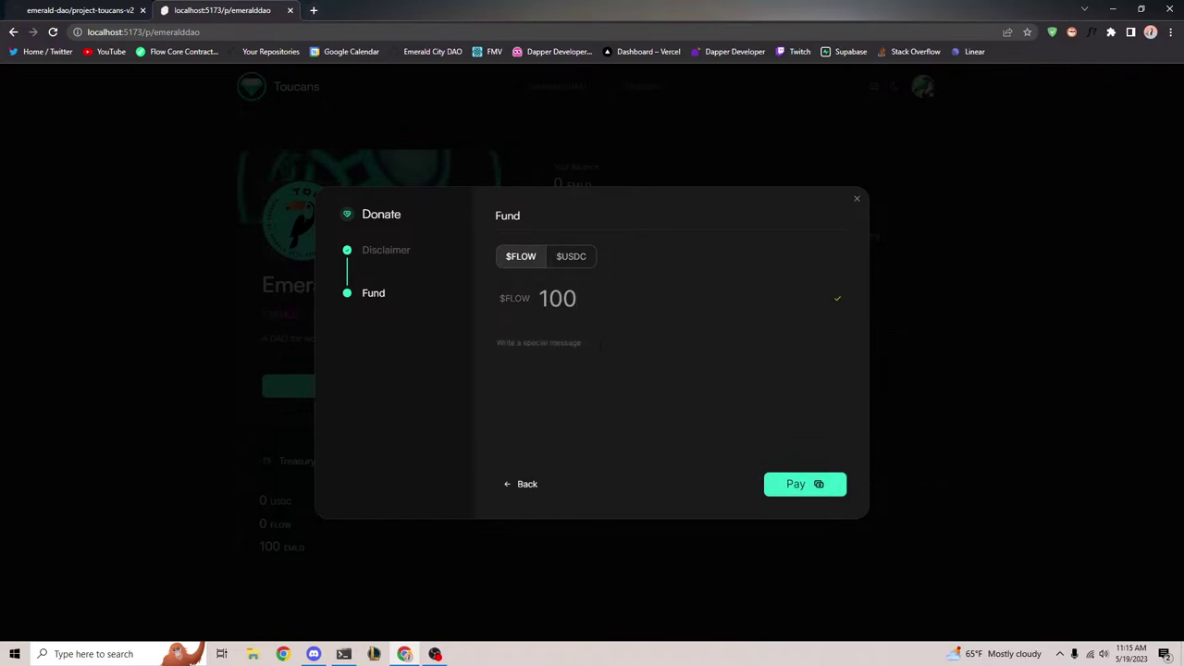
Add the message 'I love this project!' and pay, approving the transaction
click(589, 341)
text(I love this project!)
click(803, 483)
click(687, 585)
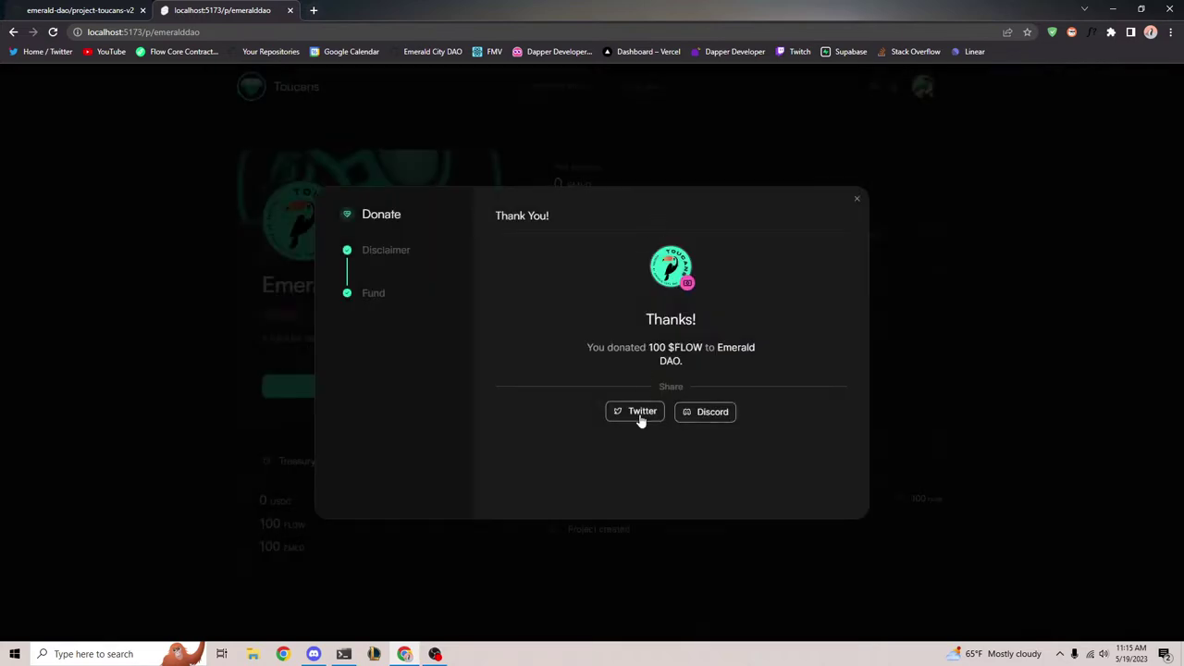
click(640, 413)
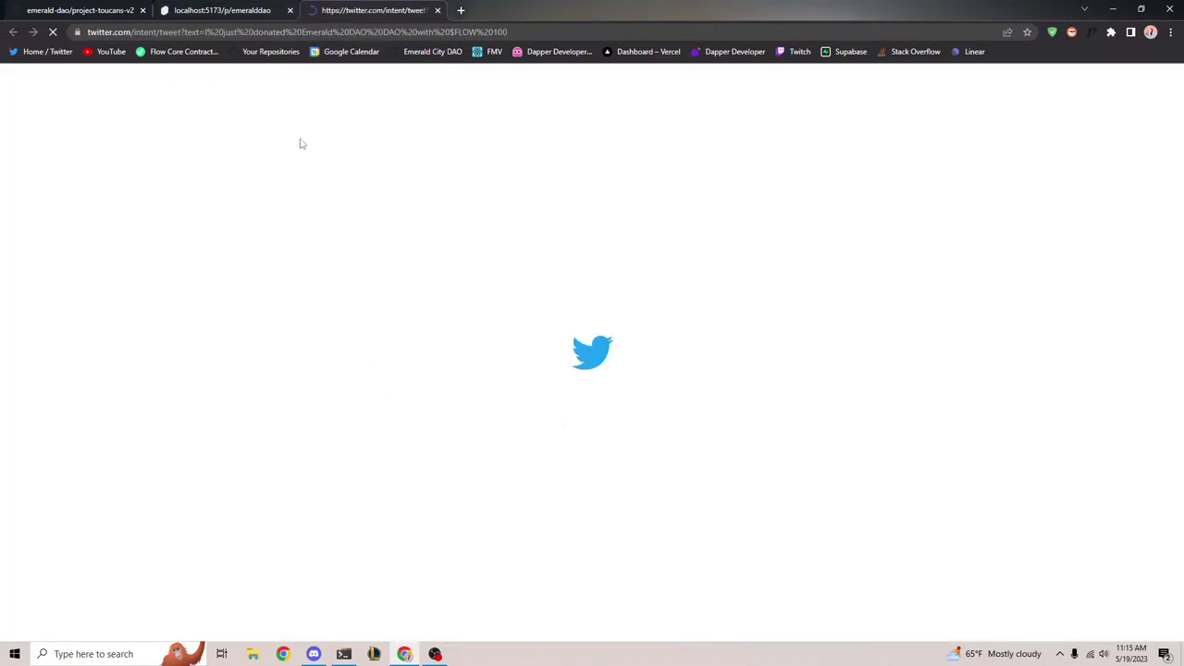
drag(507, 169, 711, 170)
click(746, 173)
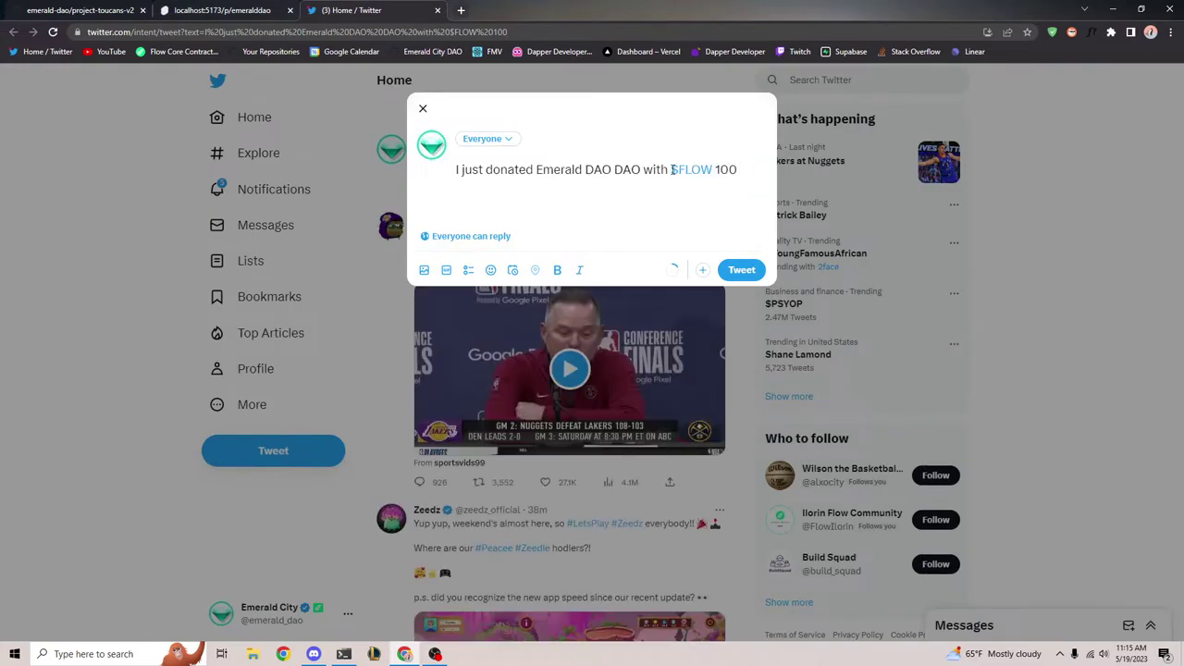
drag(669, 170, 753, 170)
click(753, 171)
click(423, 109)
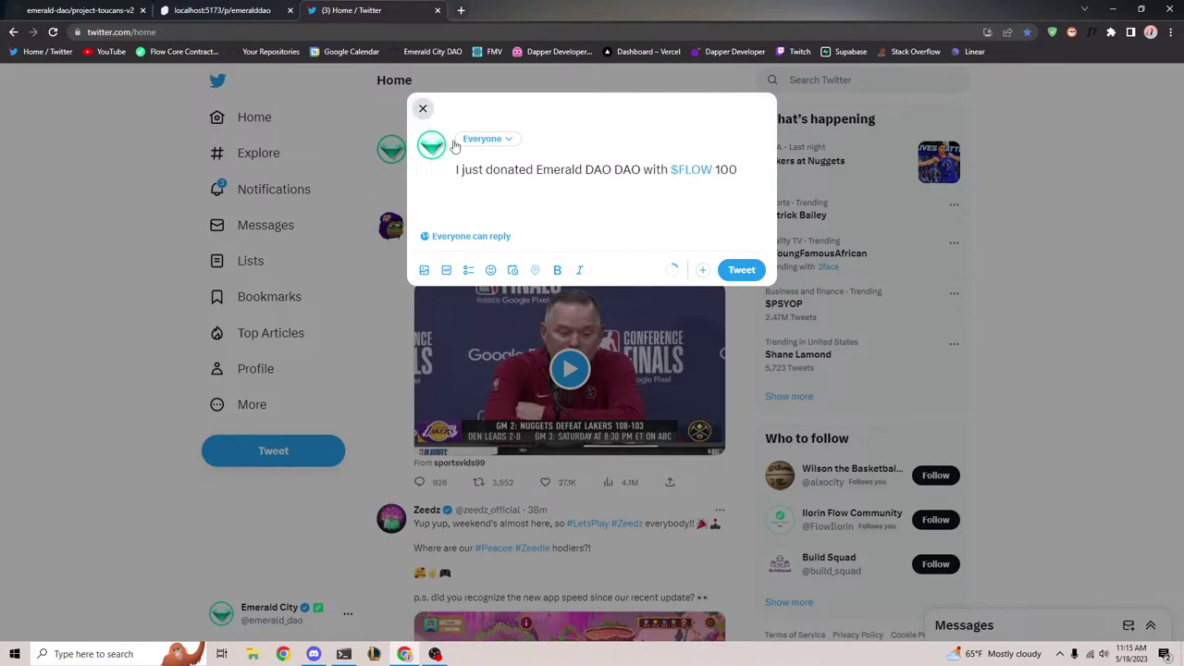
click(437, 11)
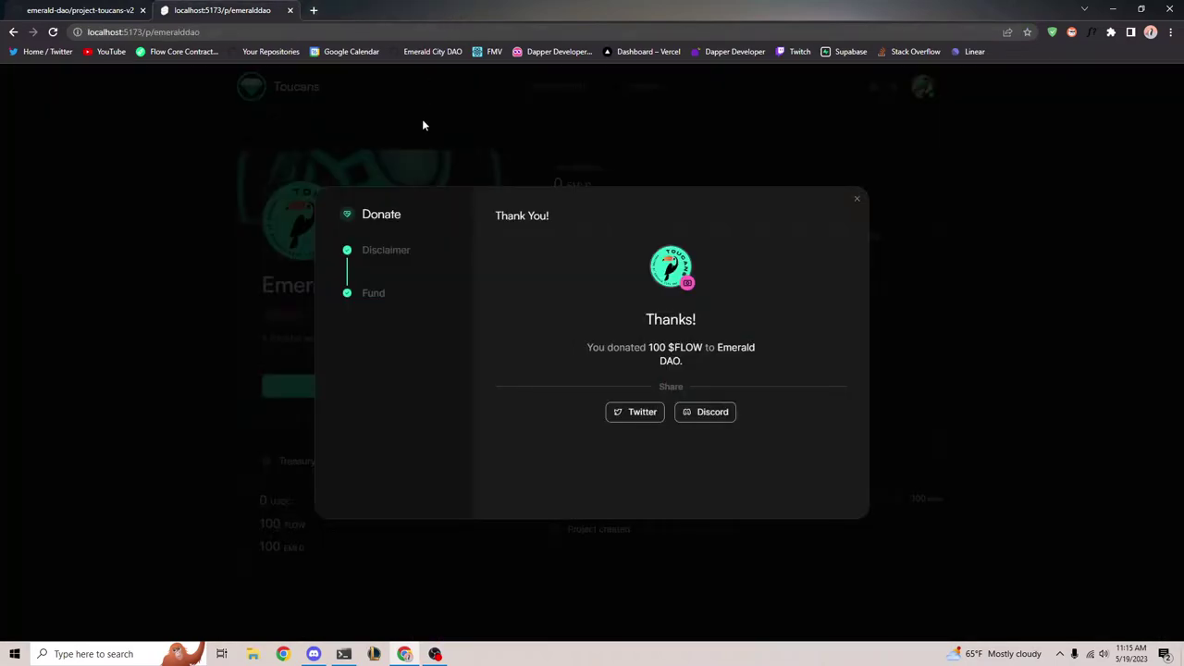
Close the thank-you dialog and read the donation's special message 'I love this project!'
click(857, 201)
scroll(793, 327, down, 1)
scroll(793, 327, up, 2)
scroll(454, 446, down, 1)
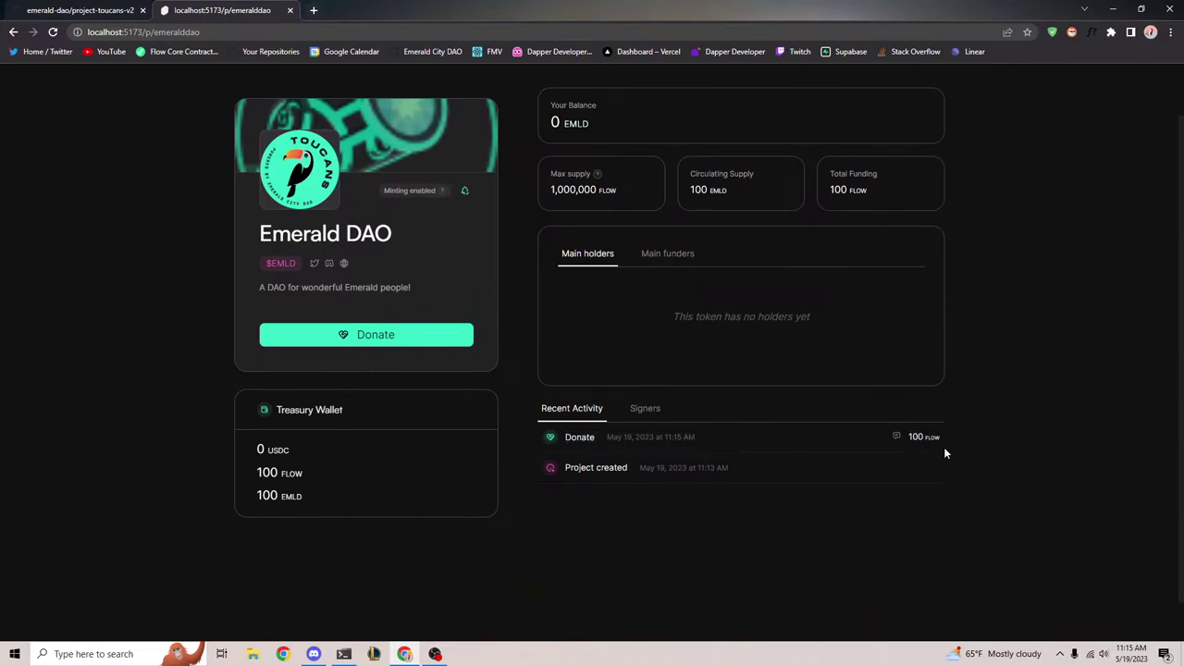
click(896, 437)
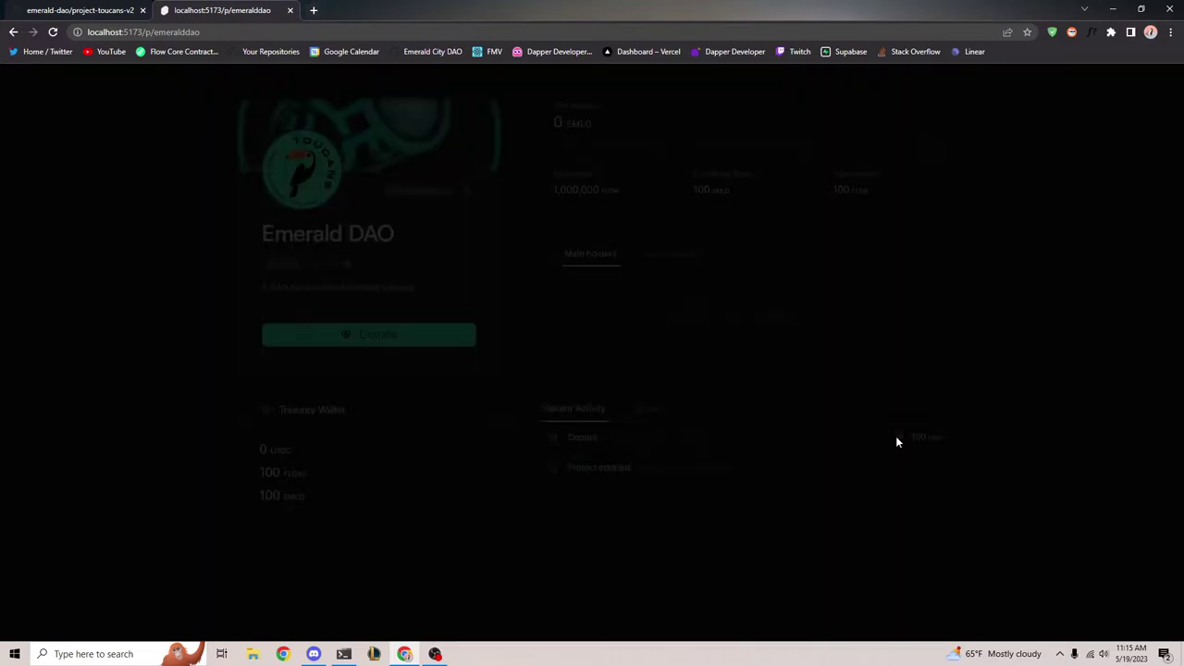
drag(544, 363, 636, 368)
click(640, 330)
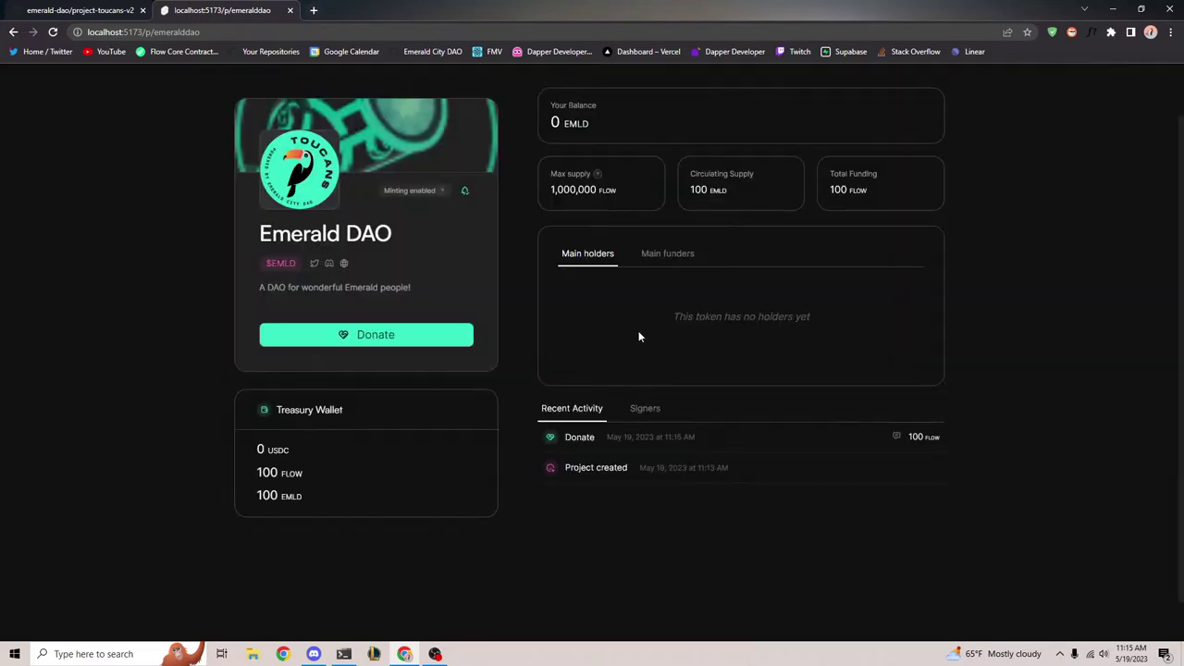
Check the 100 FLOW Donate entry in Emerald DAO's activity, then list the DAO's signers
scroll(546, 574, up, 1)
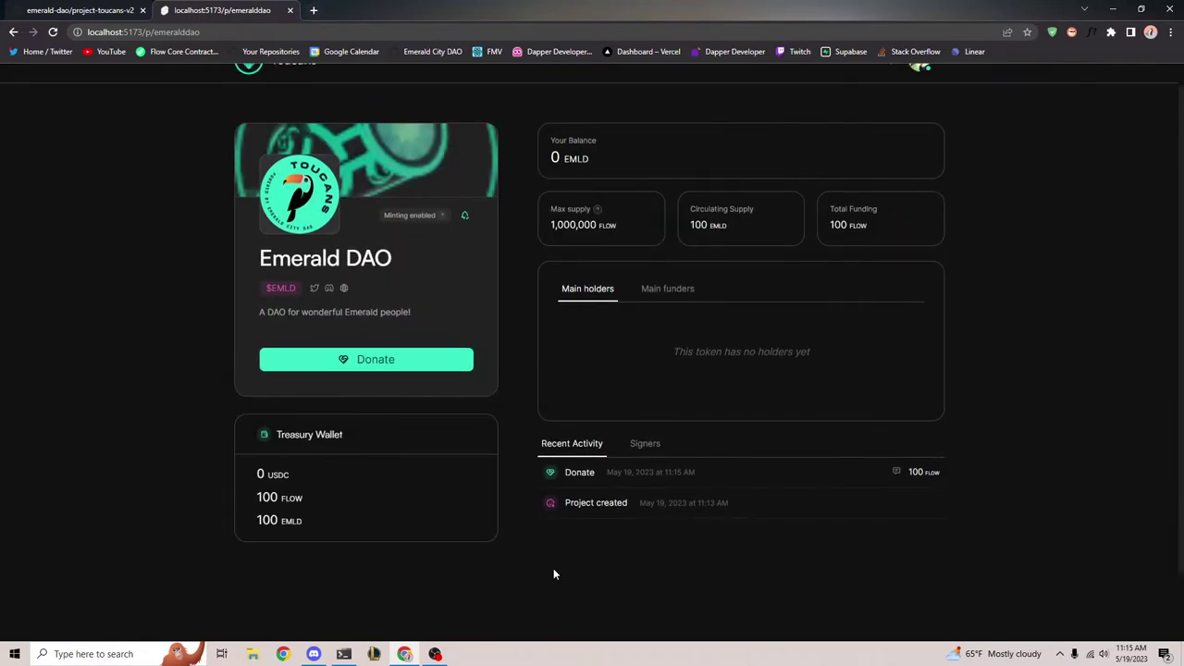
scroll(622, 589, down, 2)
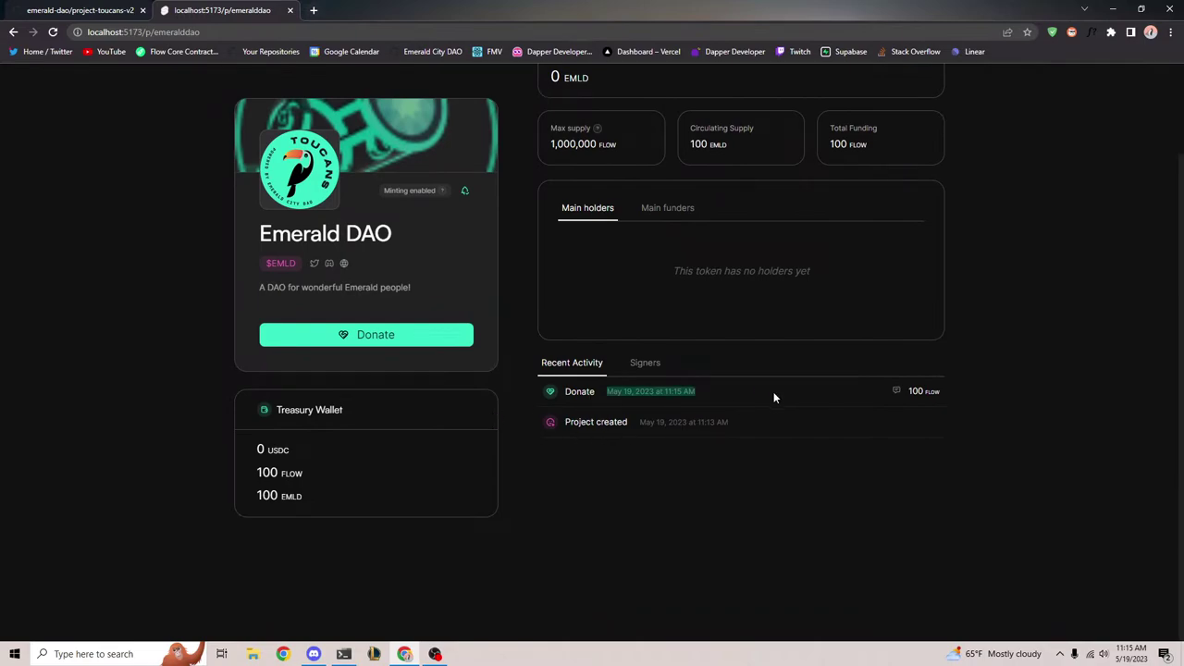
scroll(568, 503, up, 2)
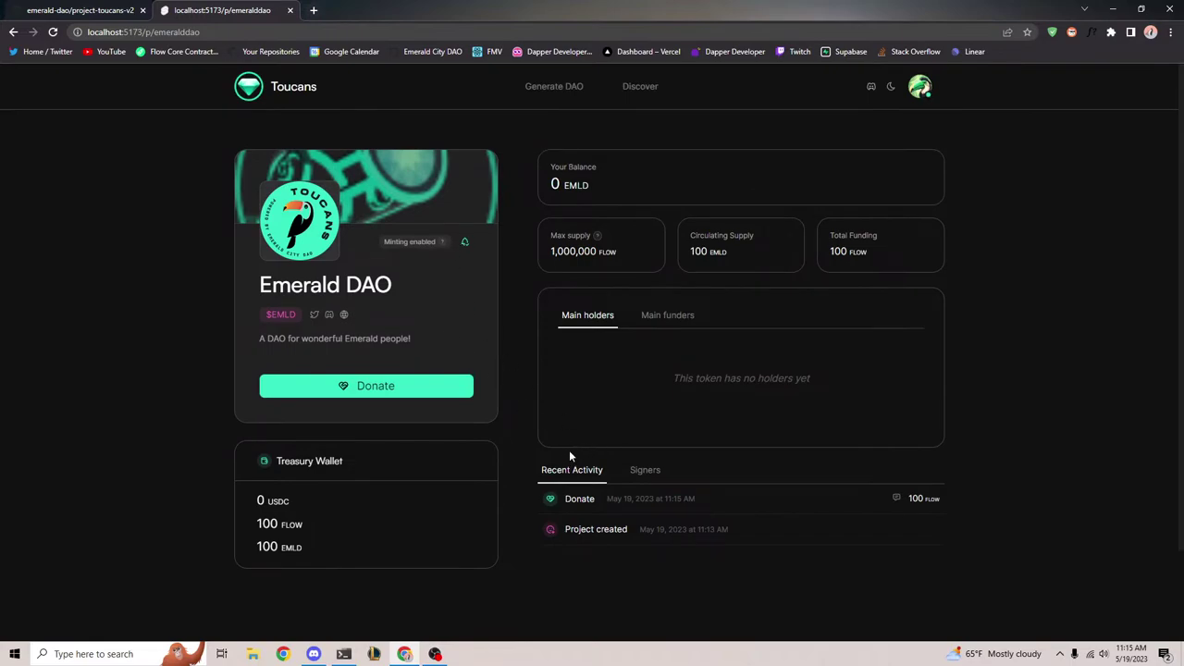
drag(517, 503, 600, 503)
click(529, 499)
drag(517, 505, 542, 509)
click(531, 505)
drag(534, 498, 998, 505)
click(990, 496)
drag(518, 528, 515, 498)
click(978, 507)
click(537, 503)
click(1022, 495)
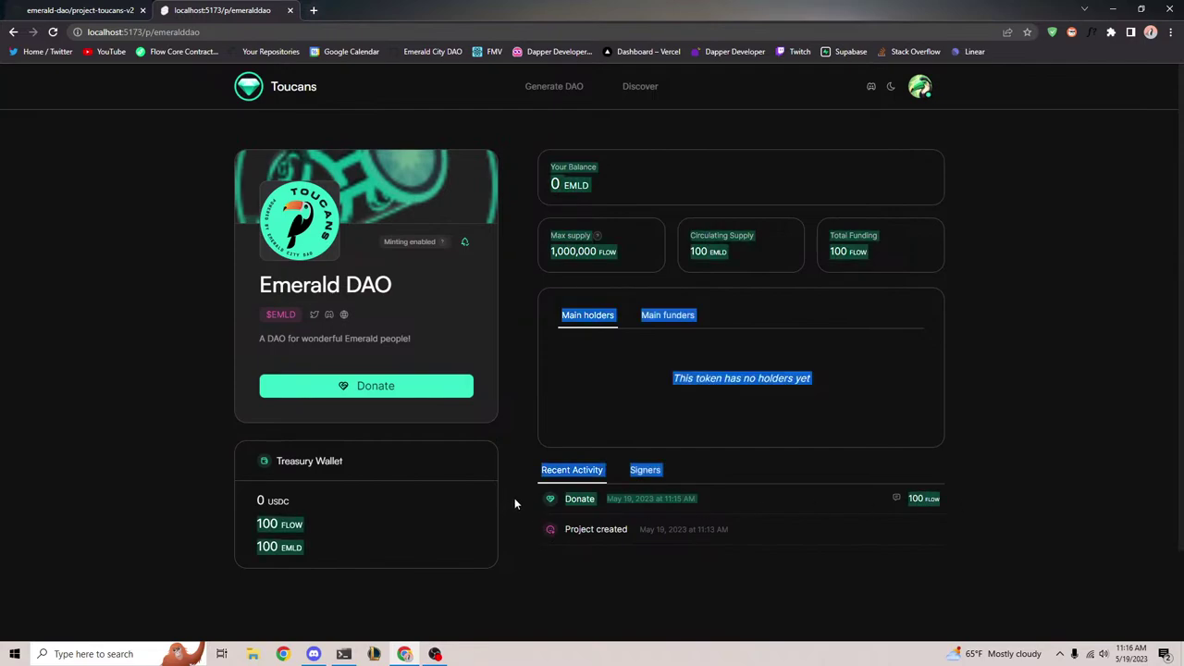
click(522, 500)
click(646, 477)
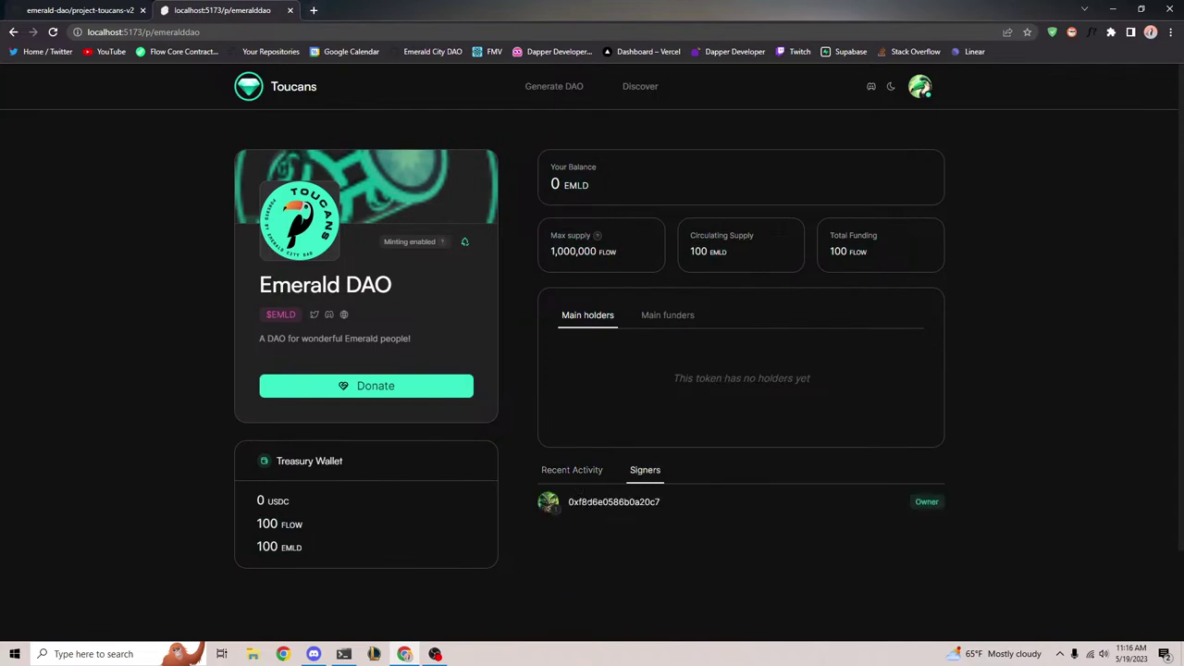
click(590, 480)
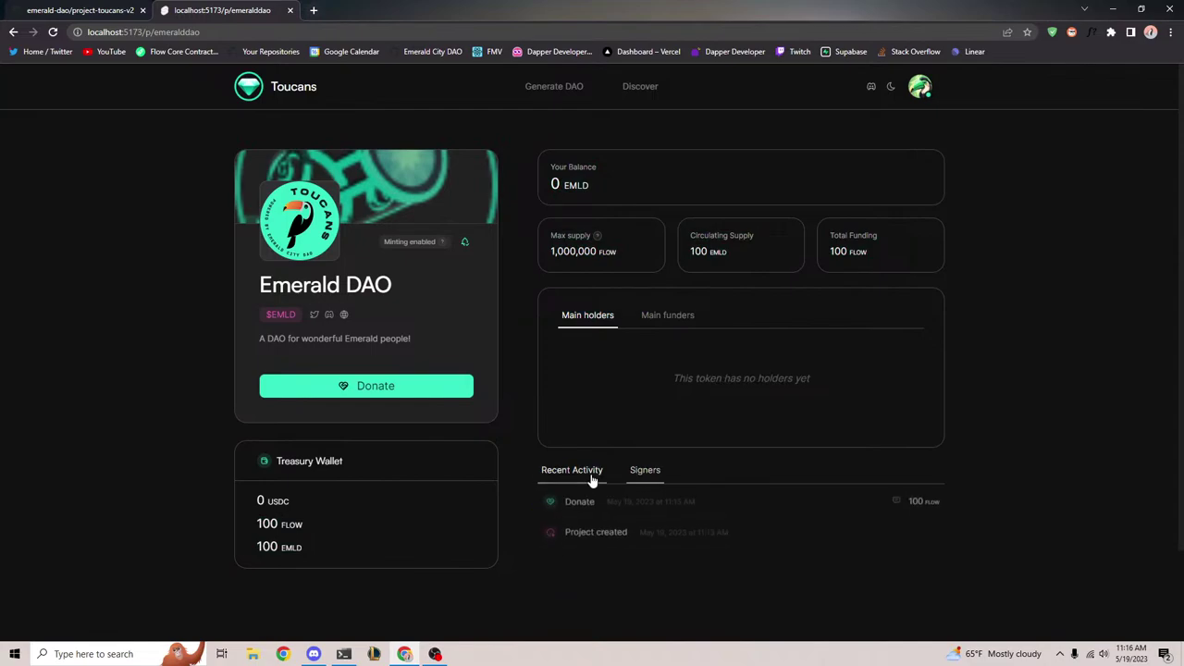
click(645, 470)
right_click(999, 430)
click(1027, 421)
click(879, 72)
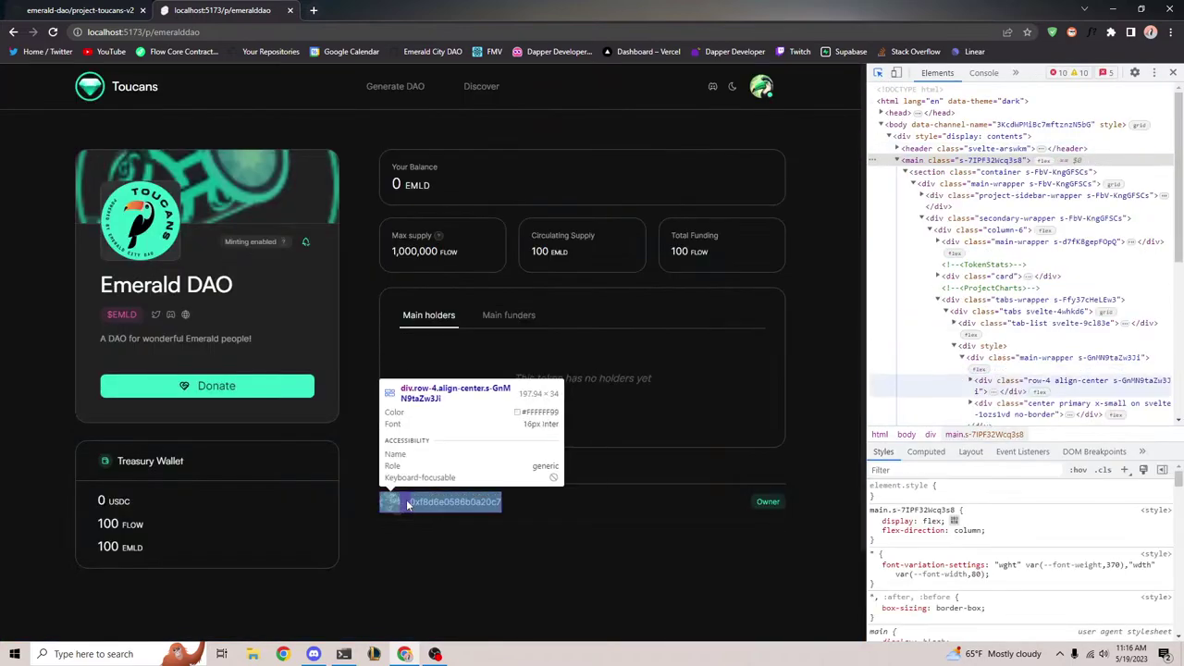
click(406, 500)
click(1173, 73)
click(571, 470)
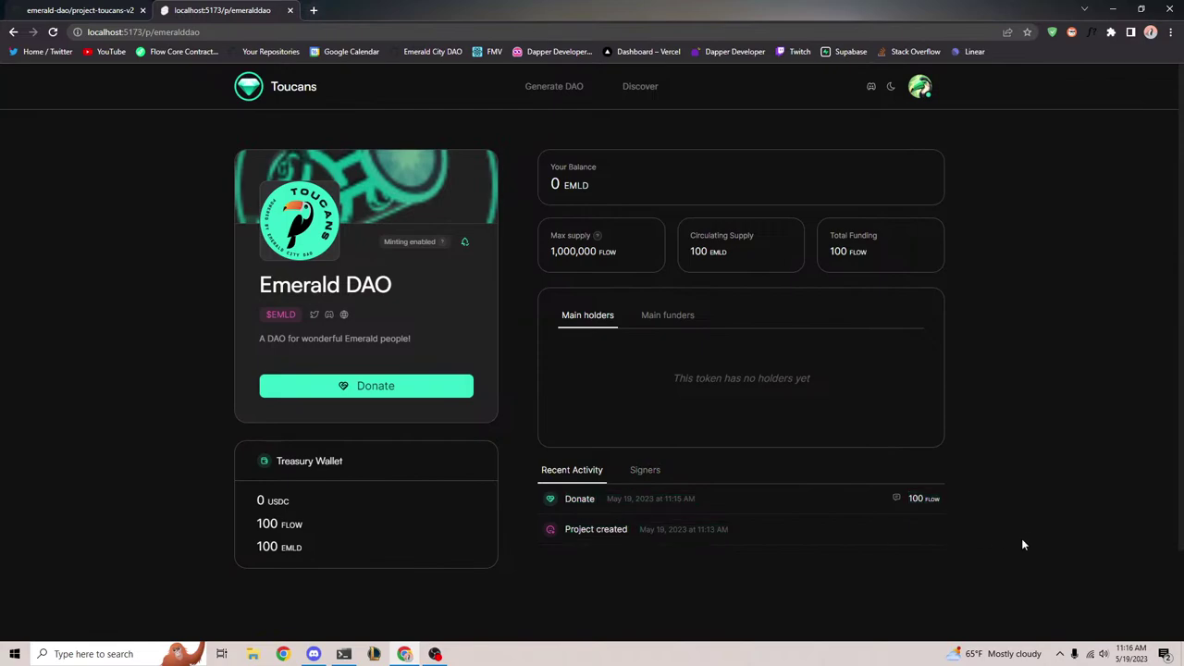
key(ctrl+a)
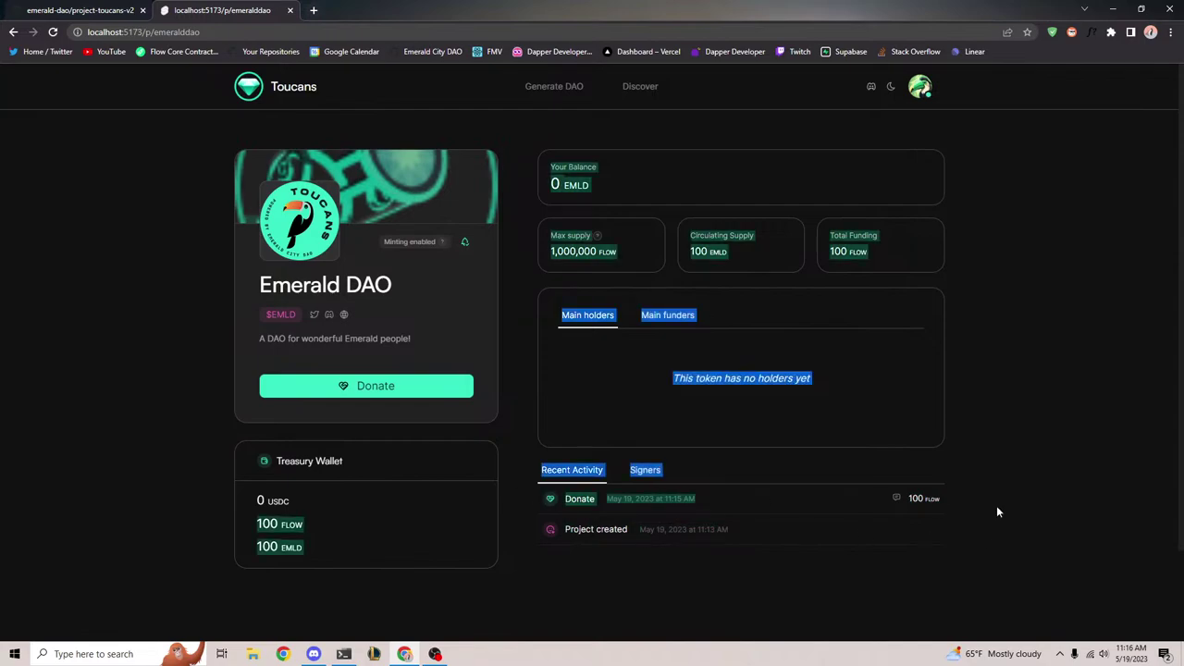
drag(536, 506, 930, 544)
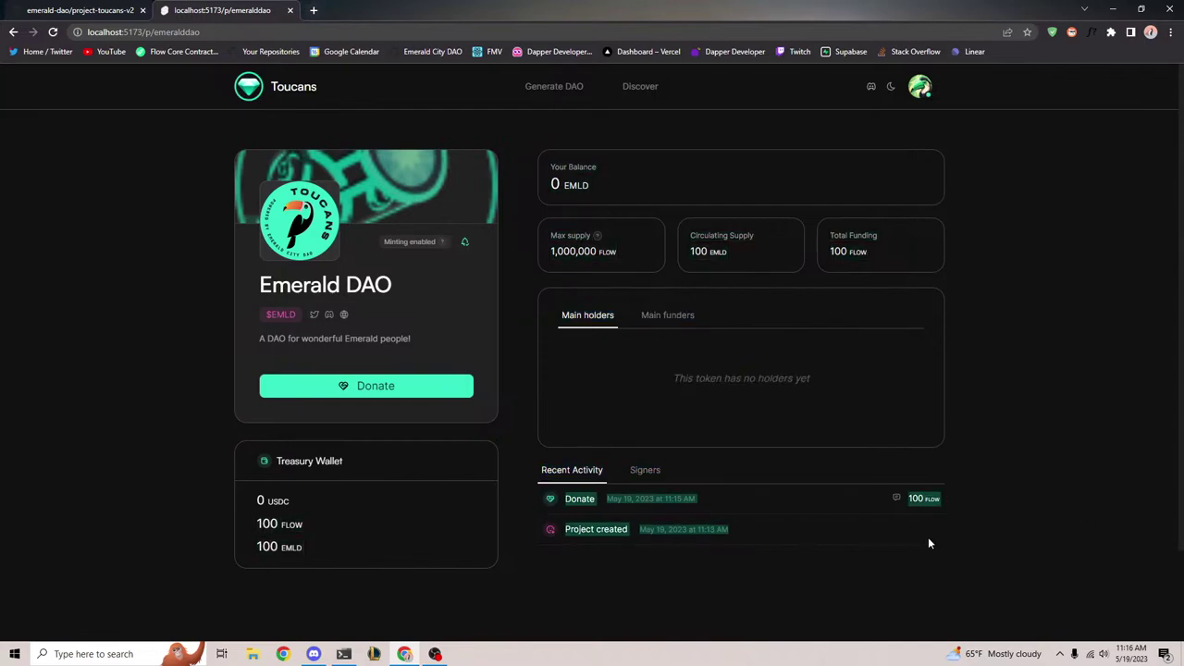
click(756, 579)
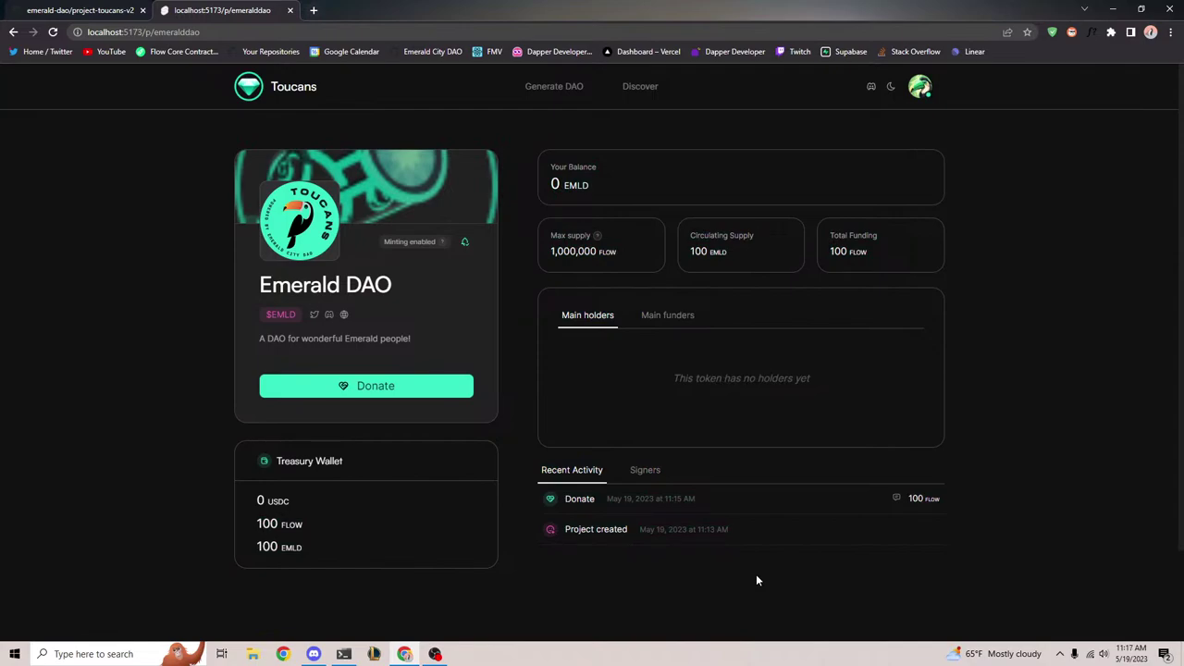
drag(538, 507, 928, 544)
click(740, 557)
drag(515, 498, 827, 546)
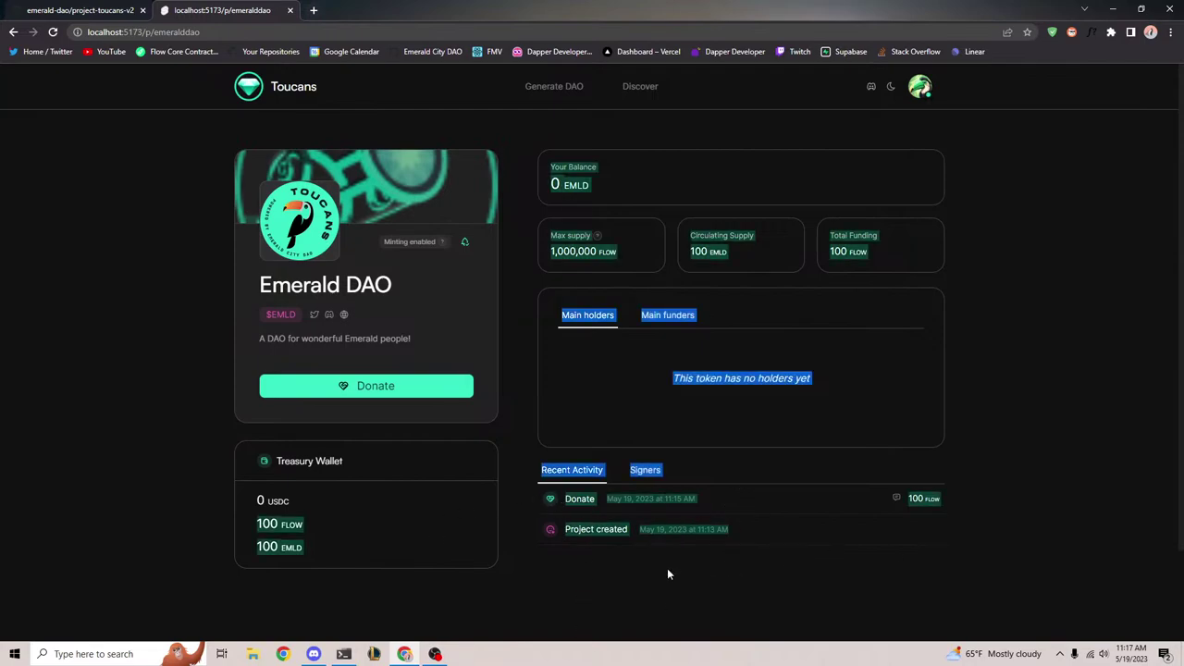
click(681, 514)
scroll(703, 395, down, 2)
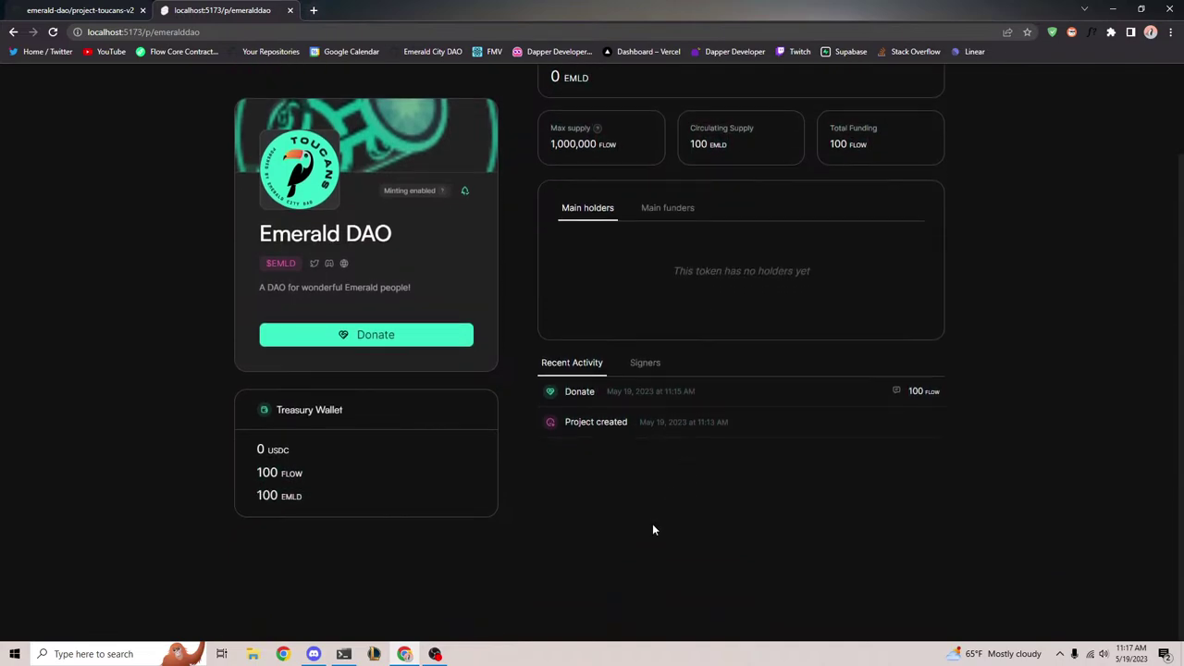
click(638, 362)
drag(592, 375, 522, 396)
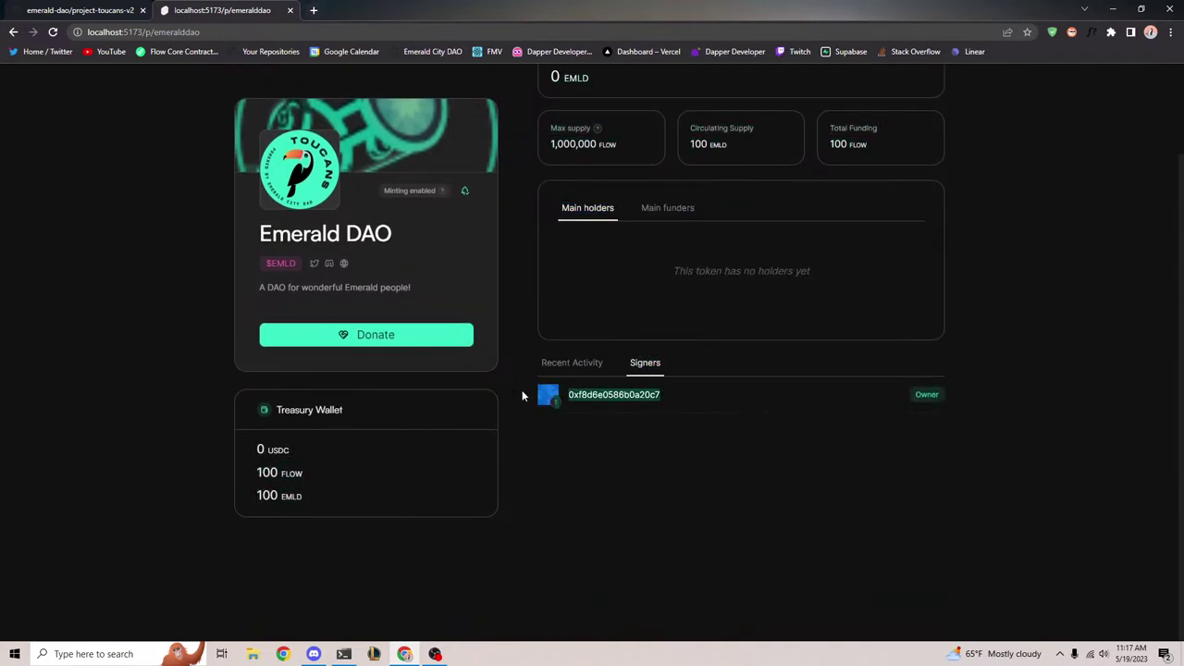
click(883, 392)
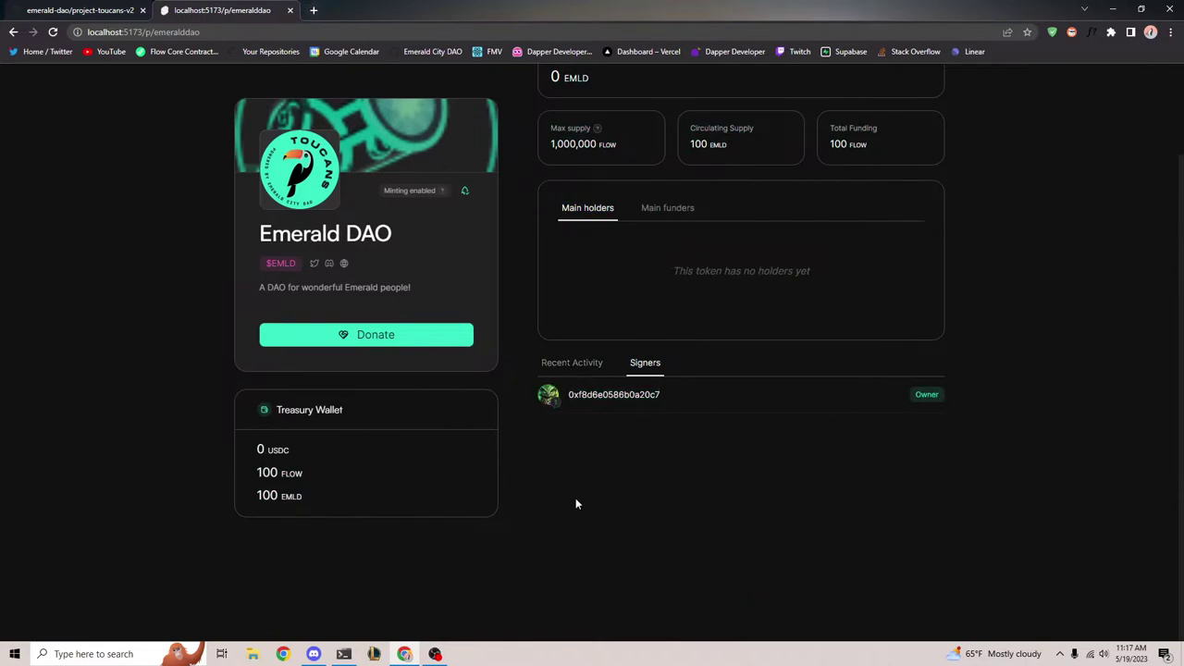
scroll(535, 526, up, 1)
click(569, 471)
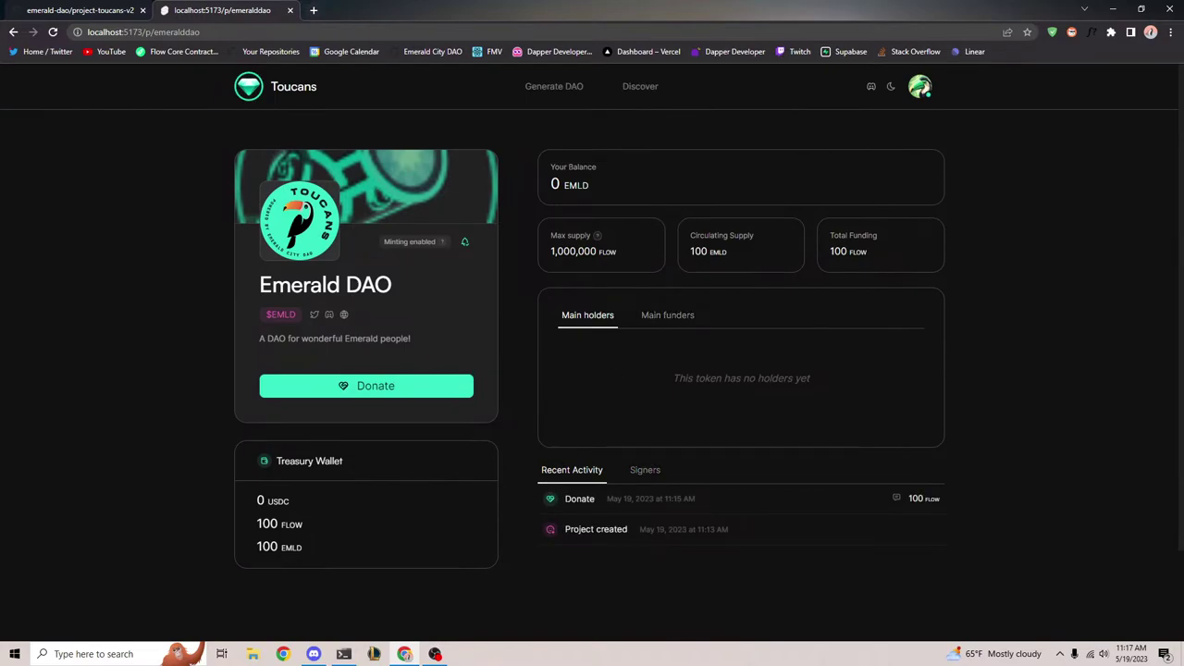
key(alt+Tab)
key(alt+Tab)
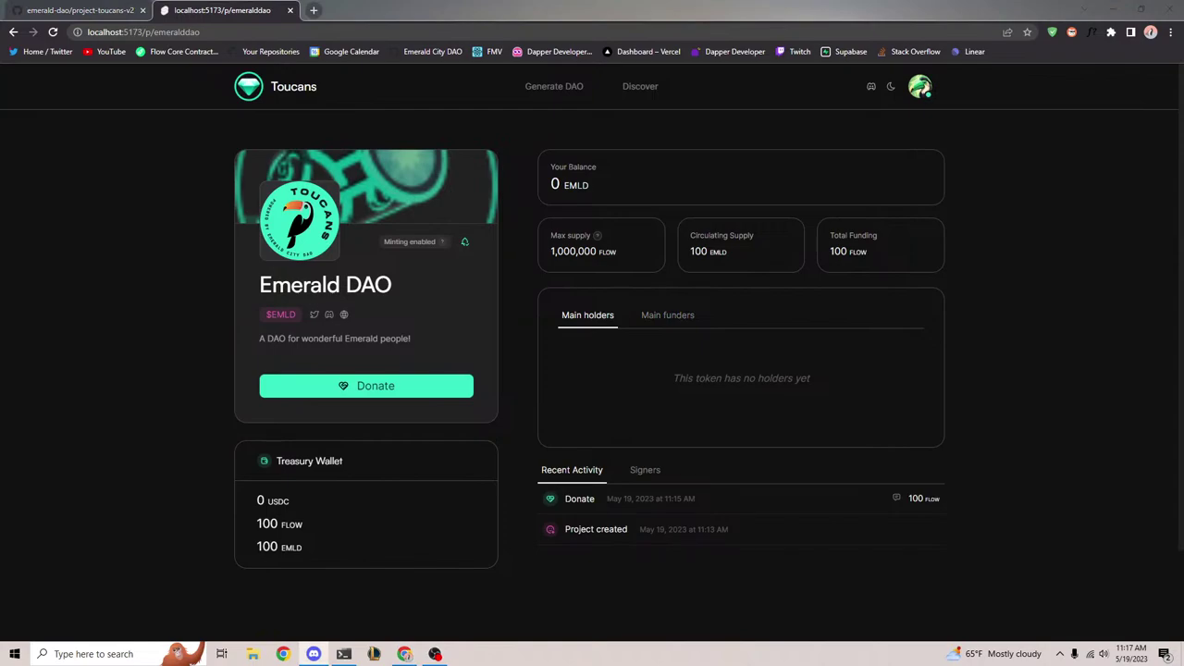
click(516, 508)
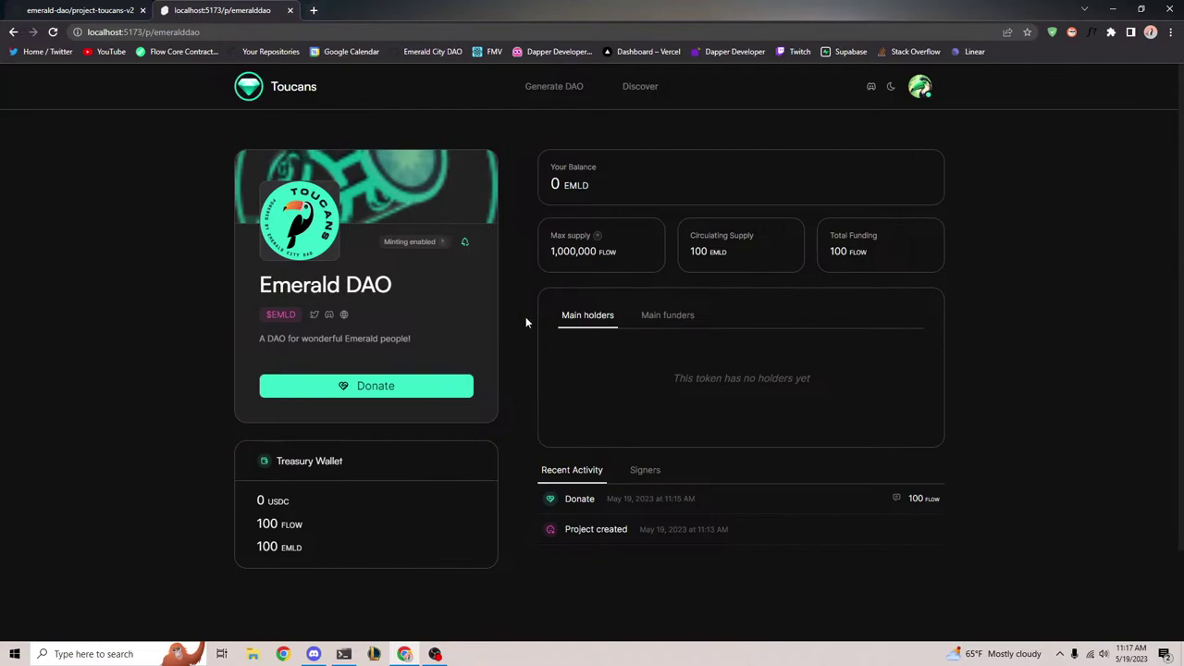
mouse_move(444, 248)
click(926, 89)
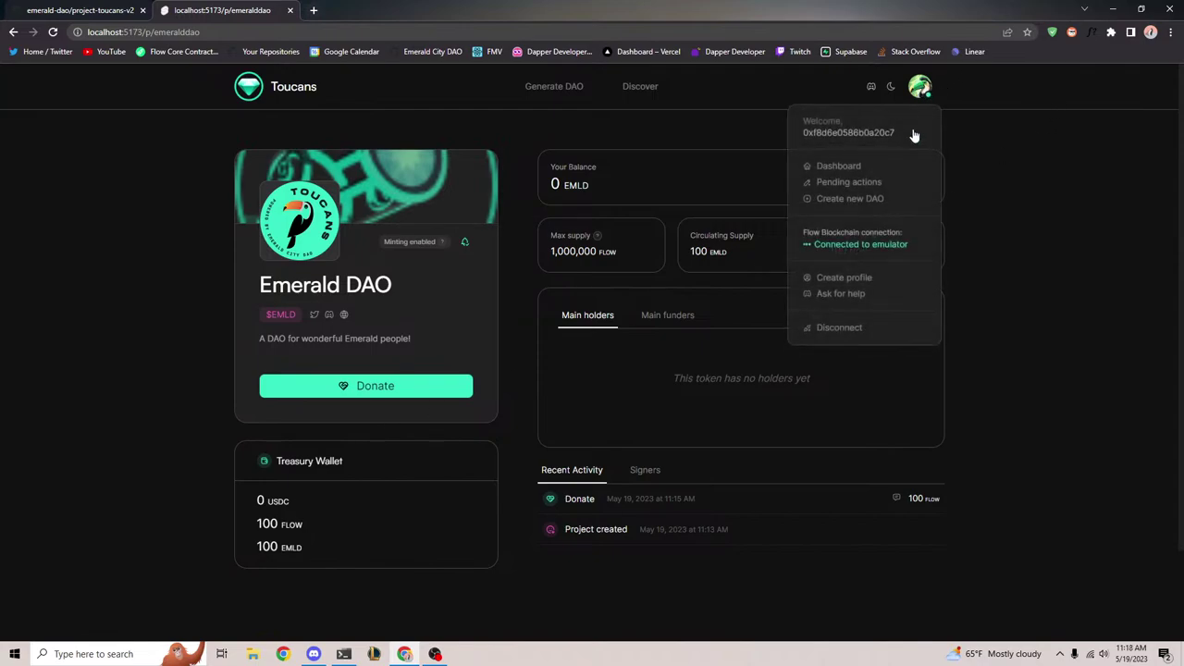
Go to the Emerald DAO admin dashboard from the account menu
click(838, 167)
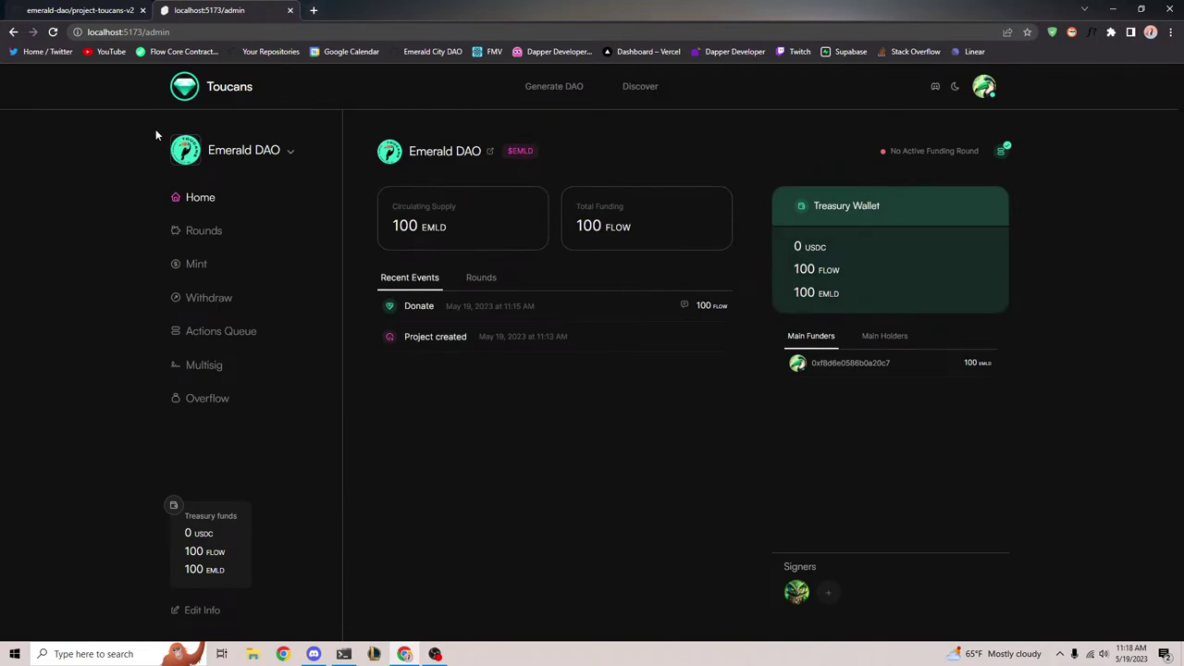
key(ctrl+a)
click(1030, 481)
click(986, 88)
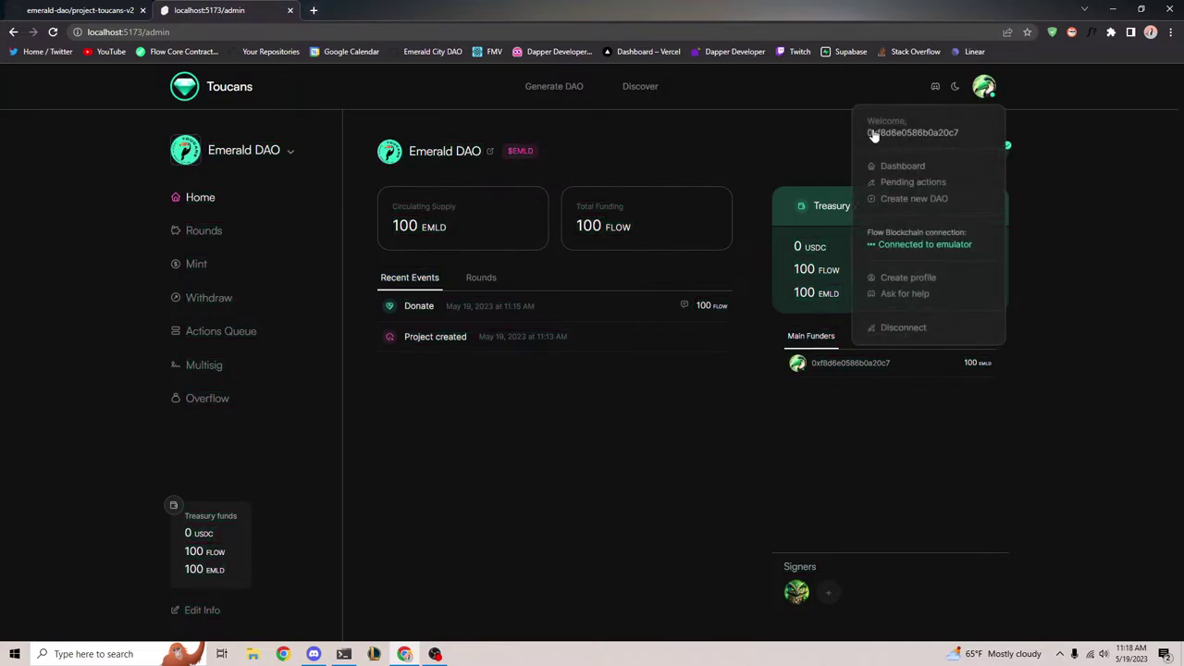
click(737, 164)
key(ctrl+a)
click(1061, 446)
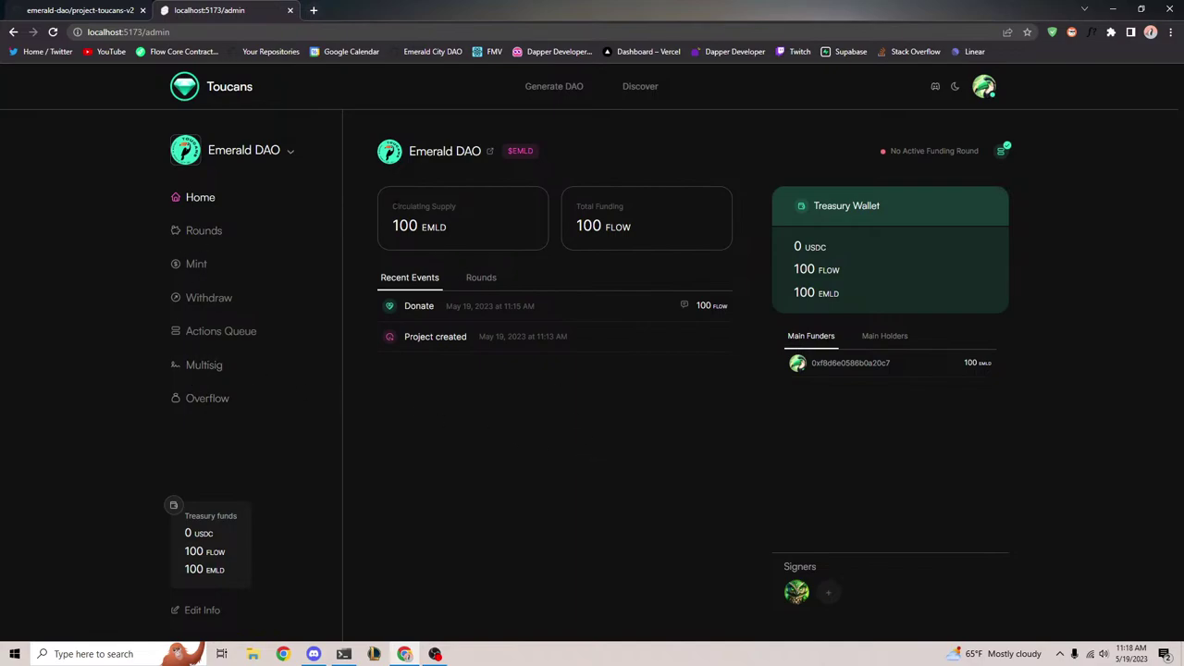
Review the dashboard's Circulating Supply, Total Funding, recent events and empty funding rounds summary
drag(390, 200, 502, 235)
drag(576, 213, 685, 237)
click(683, 238)
drag(379, 312, 645, 360)
click(483, 278)
drag(374, 292, 535, 319)
click(536, 319)
key(ctrl+a)
click(410, 277)
Browse the Withdraw page and Home, then open Emerald DAO's public page in a new tab
click(875, 271)
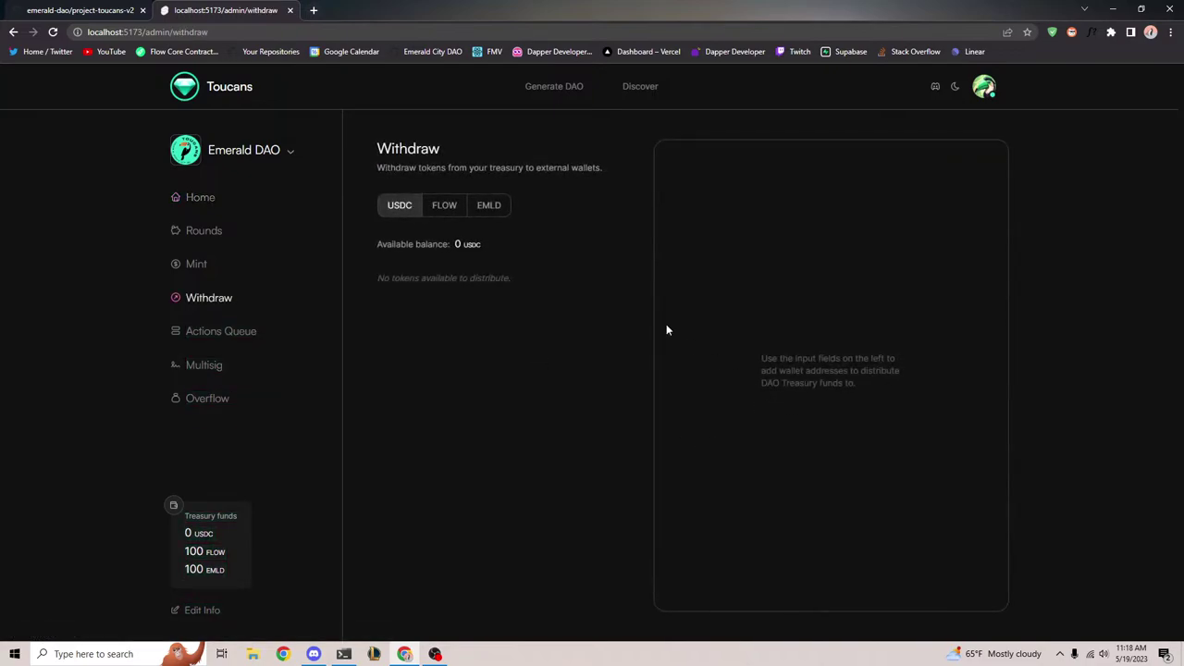
click(199, 198)
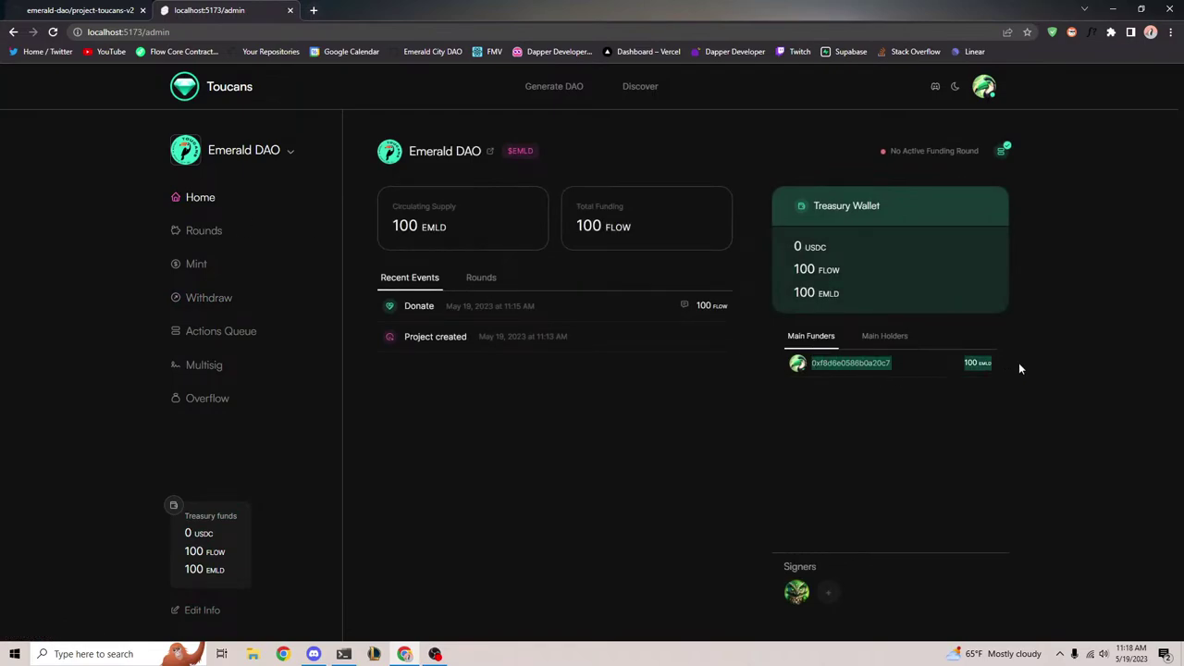
click(490, 151)
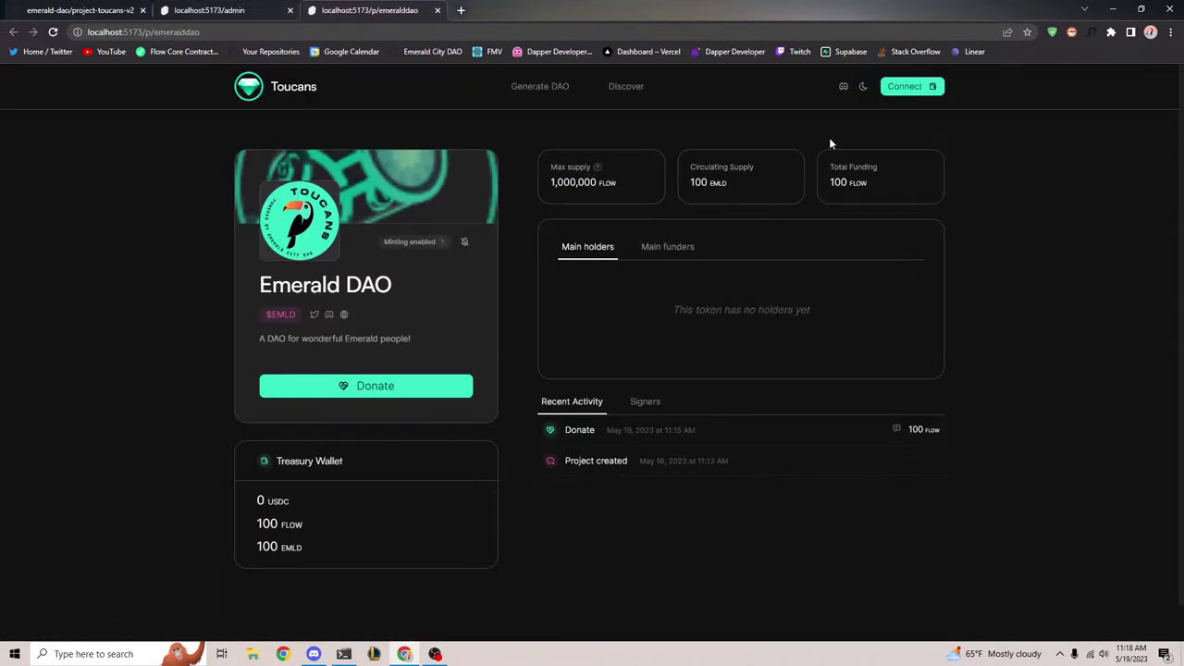
Connect the wallet account on the public page and view Main funders and the empty Main holders
click(928, 86)
click(542, 310)
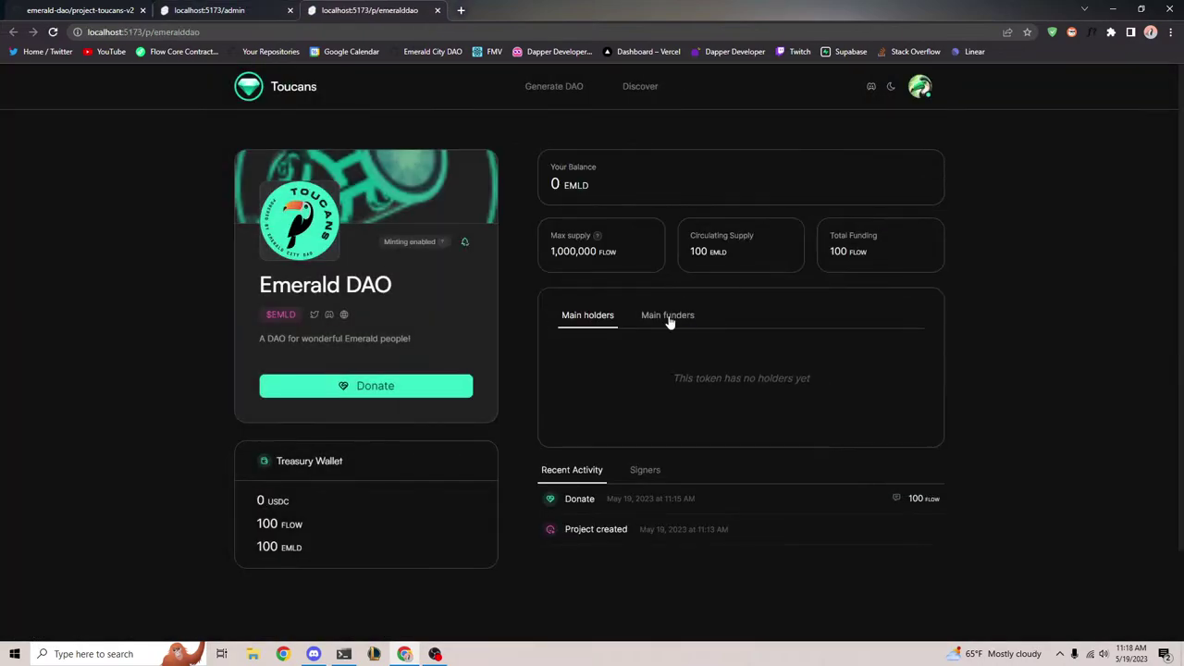
click(669, 318)
scroll(574, 416, down, 2)
scroll(556, 432, up, 2)
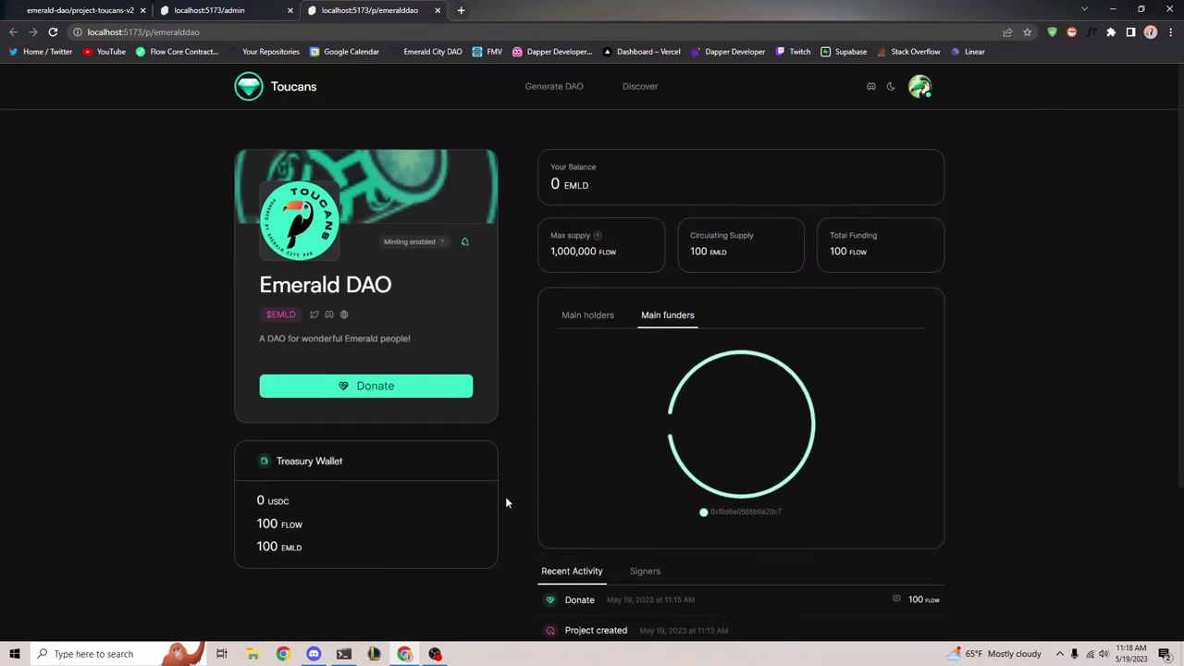
scroll(612, 436, down, 2)
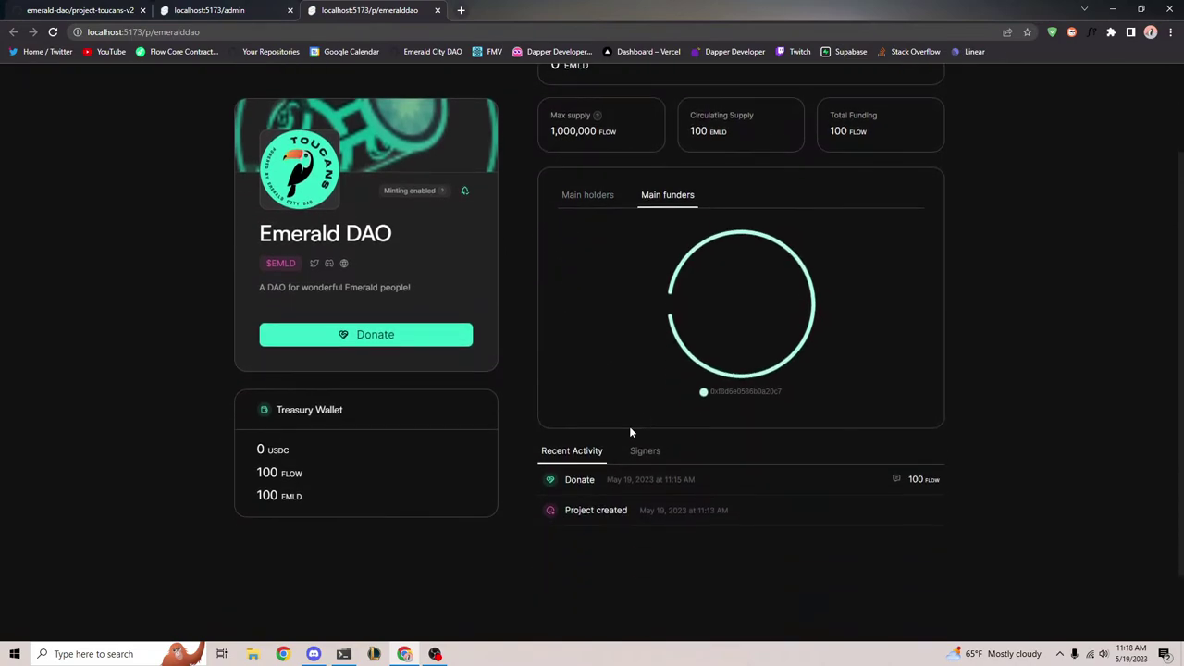
mouse_move(673, 285)
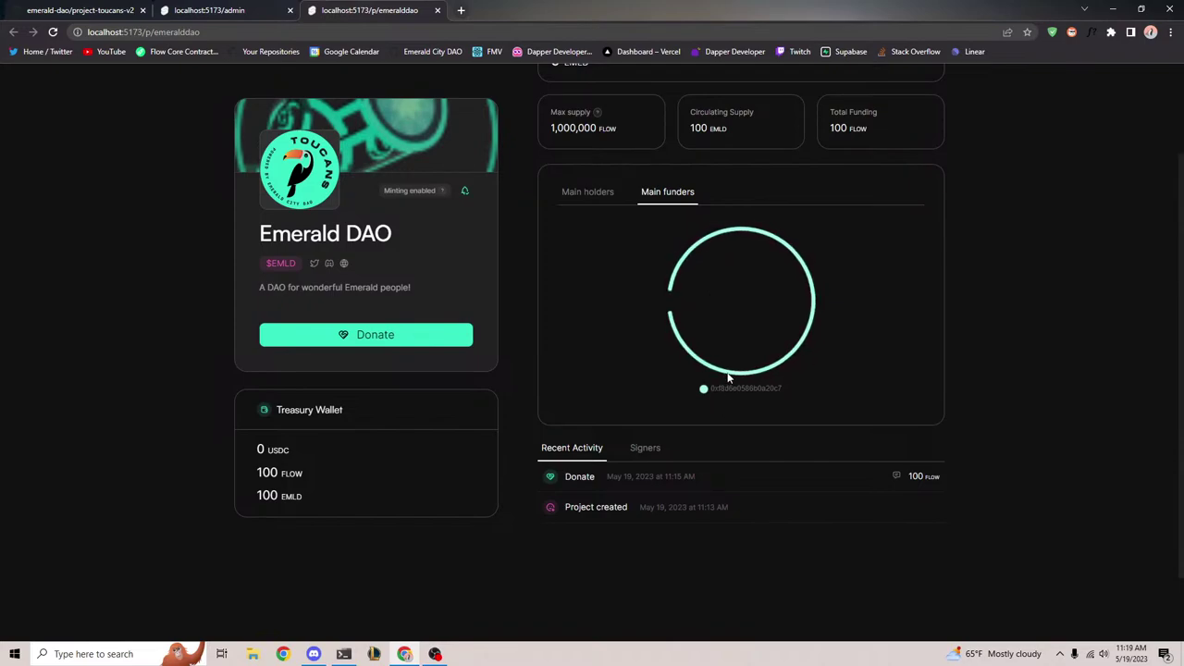
mouse_move(730, 378)
click(578, 204)
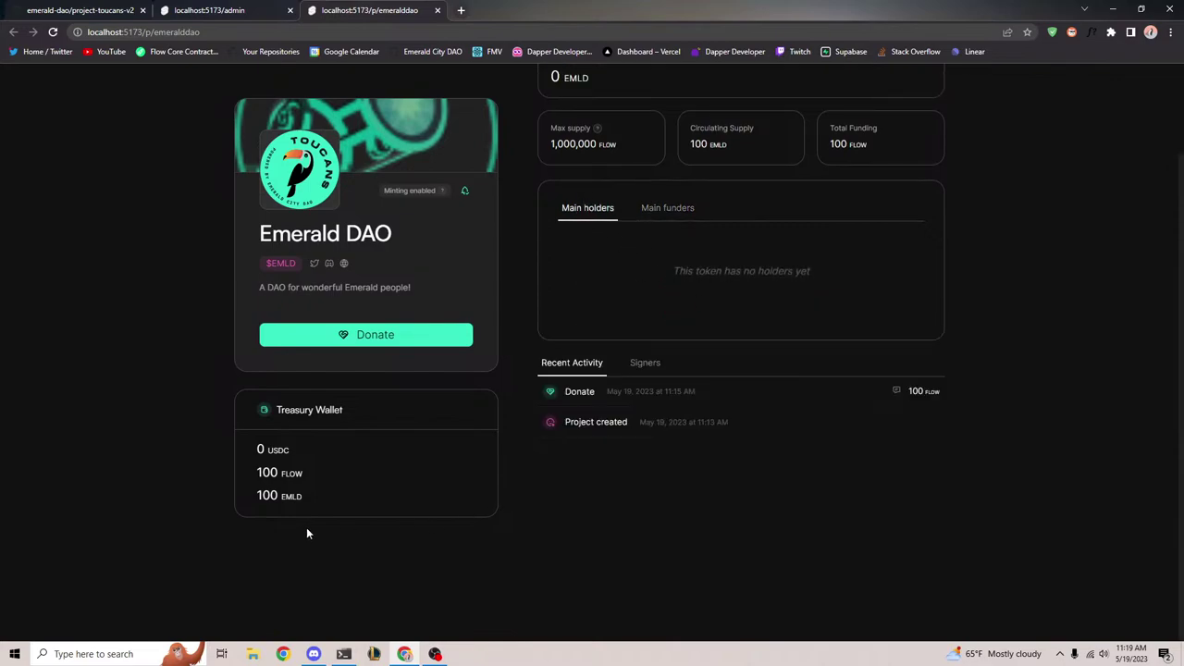
mouse_move(648, 268)
mouse_down()
mouse_move(910, 278)
mouse_move(629, 256)
mouse_up()
scroll(483, 429, up, 2)
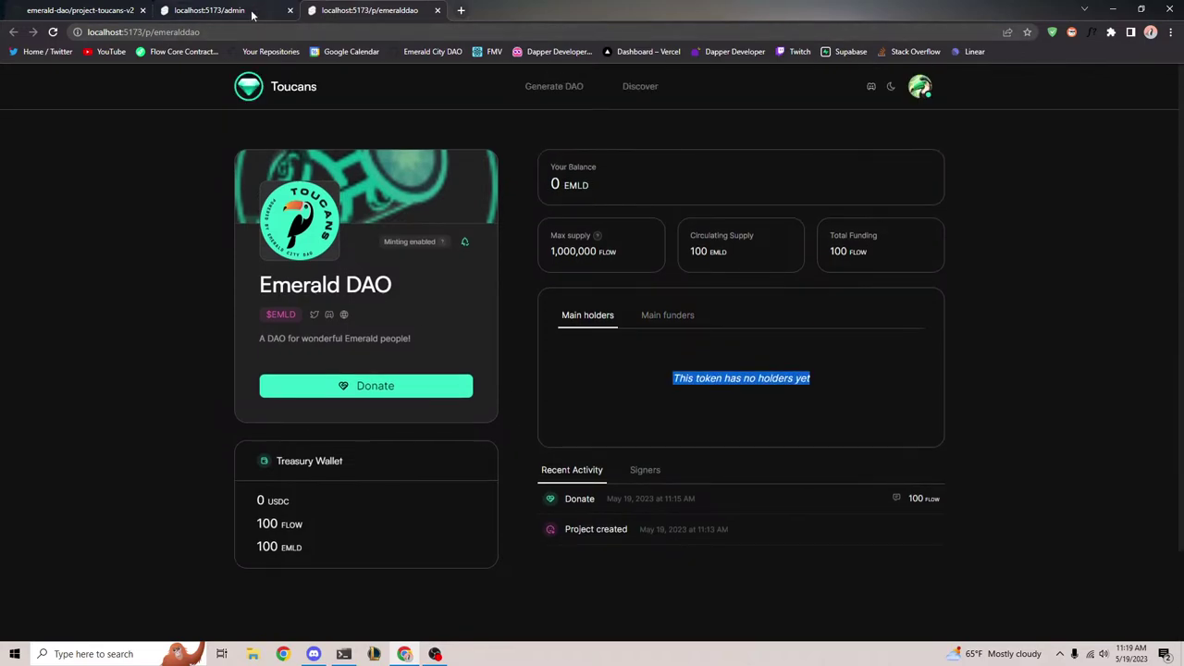
On the admin dashboard tab, go to Funding Rounds and start a new round
click(259, 11)
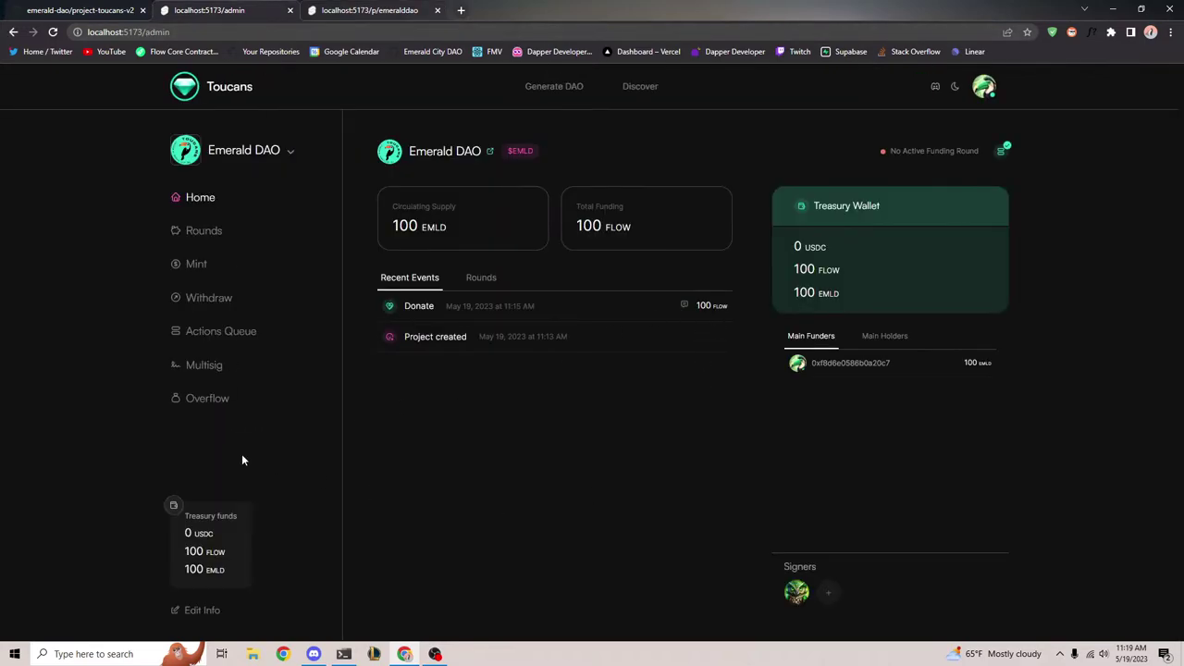
click(204, 230)
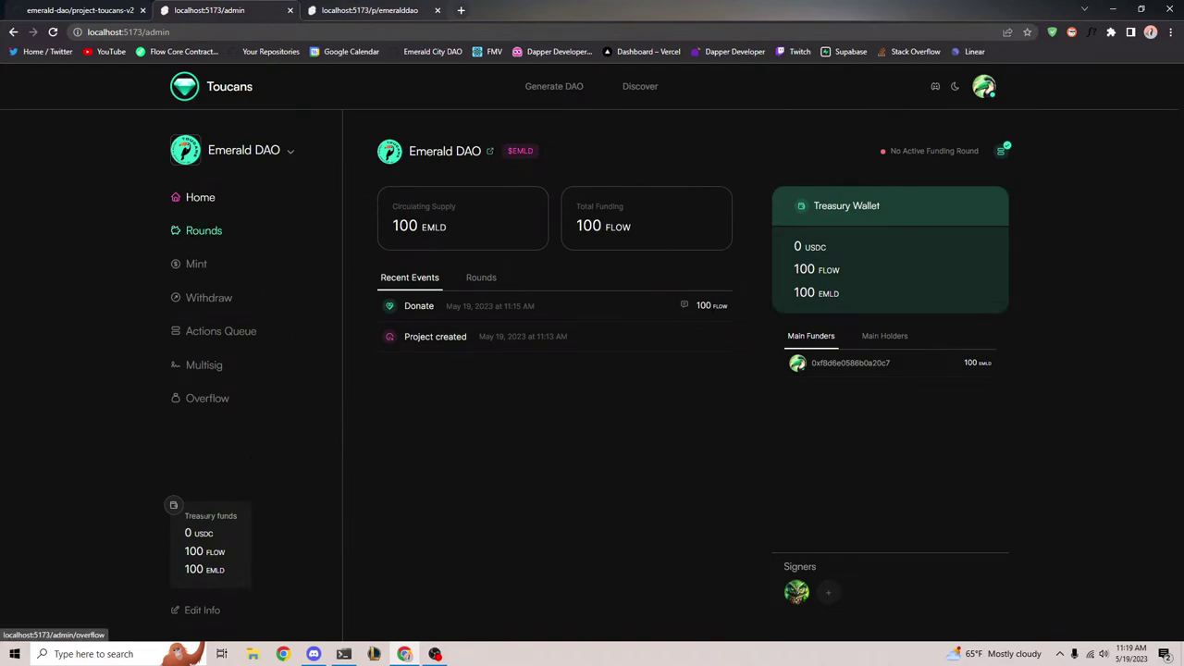
click(246, 242)
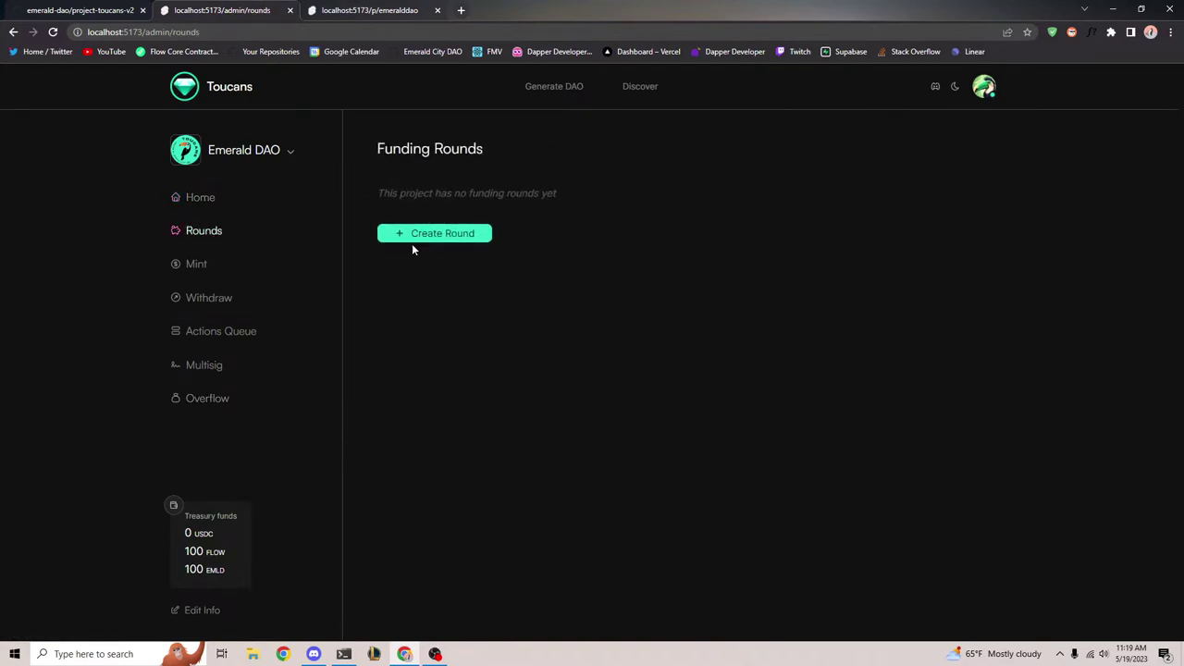
click(421, 239)
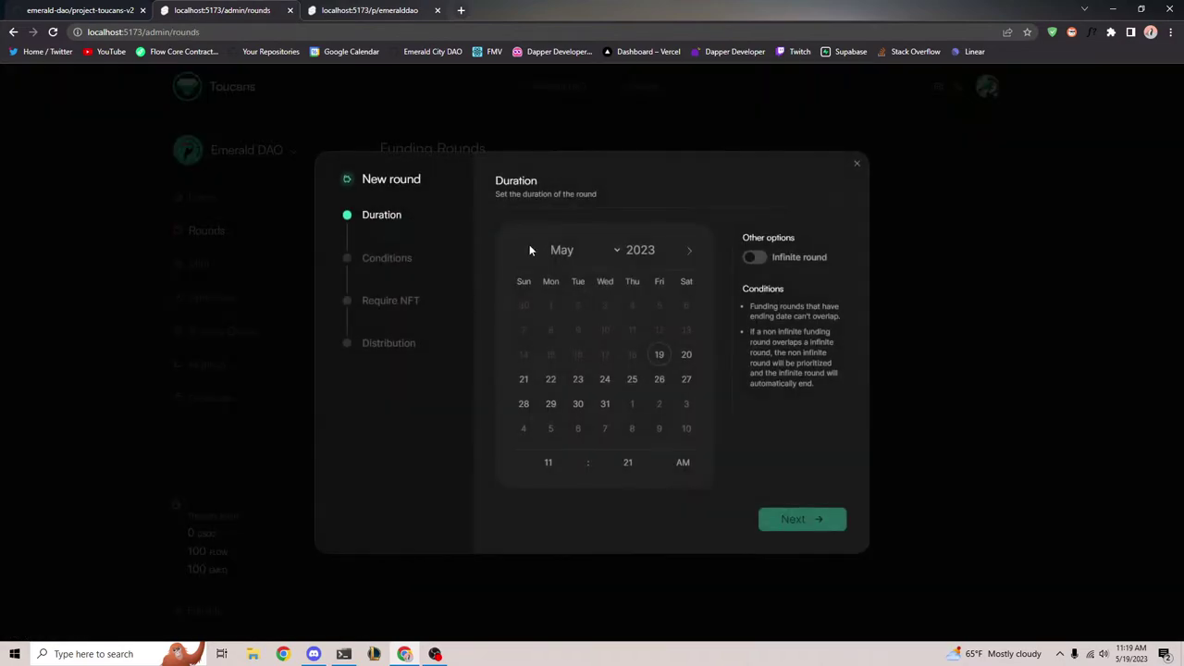
Restart the new round and pick May 19 to May 21 as its dates
click(857, 164)
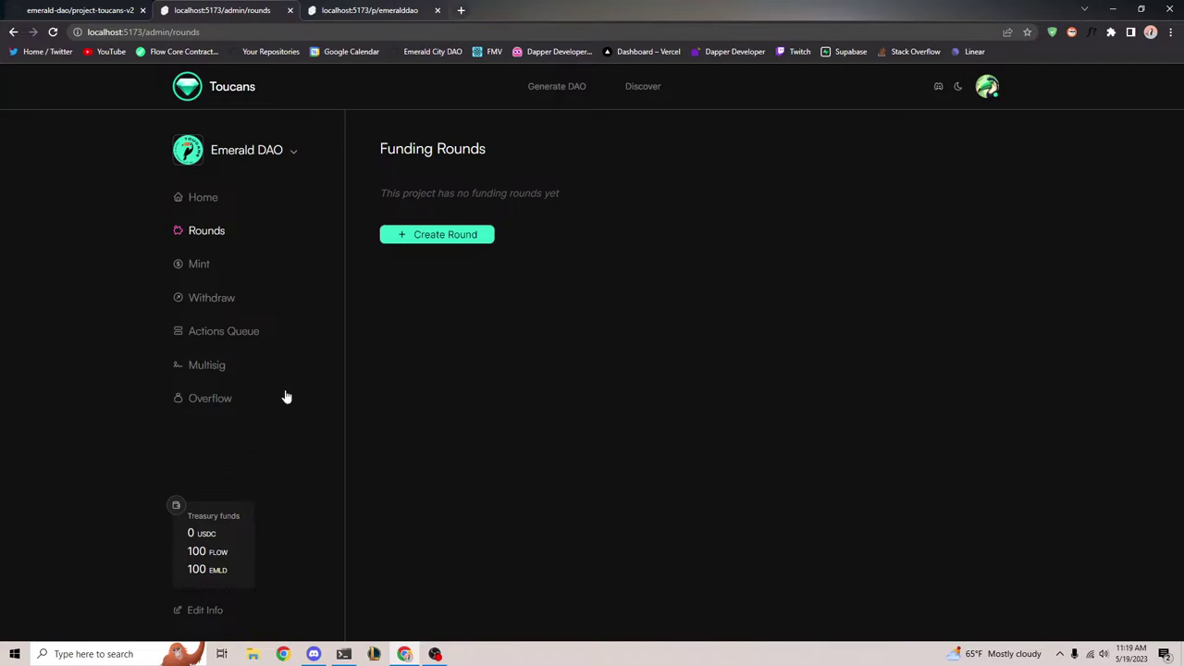
click(412, 235)
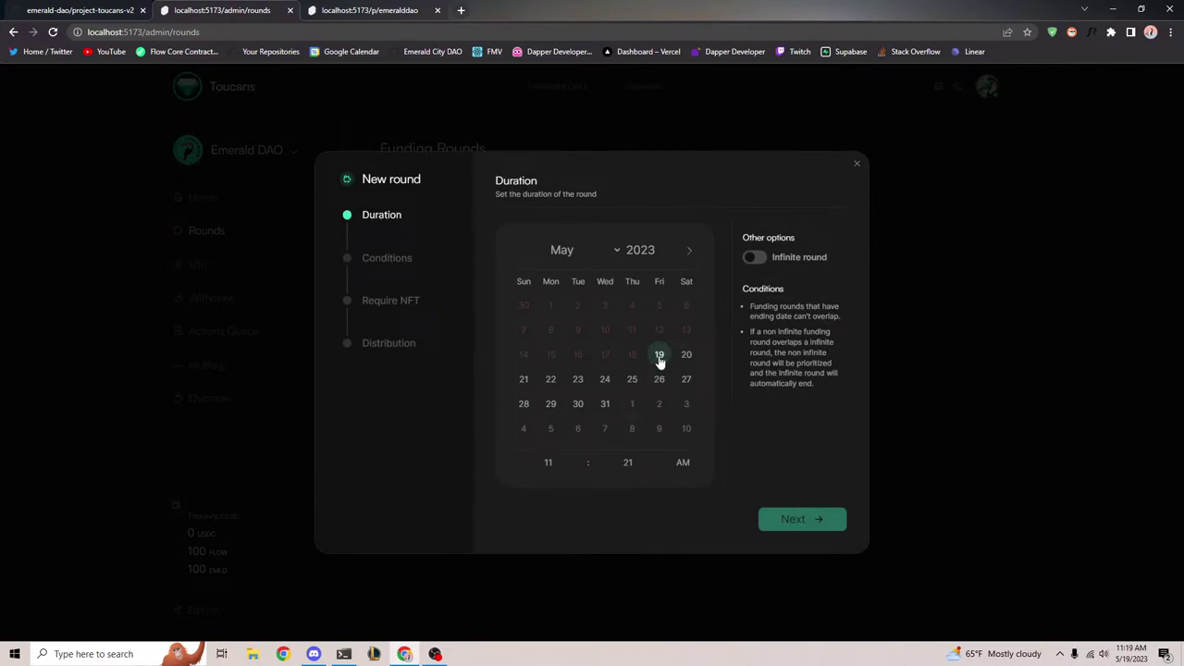
click(660, 361)
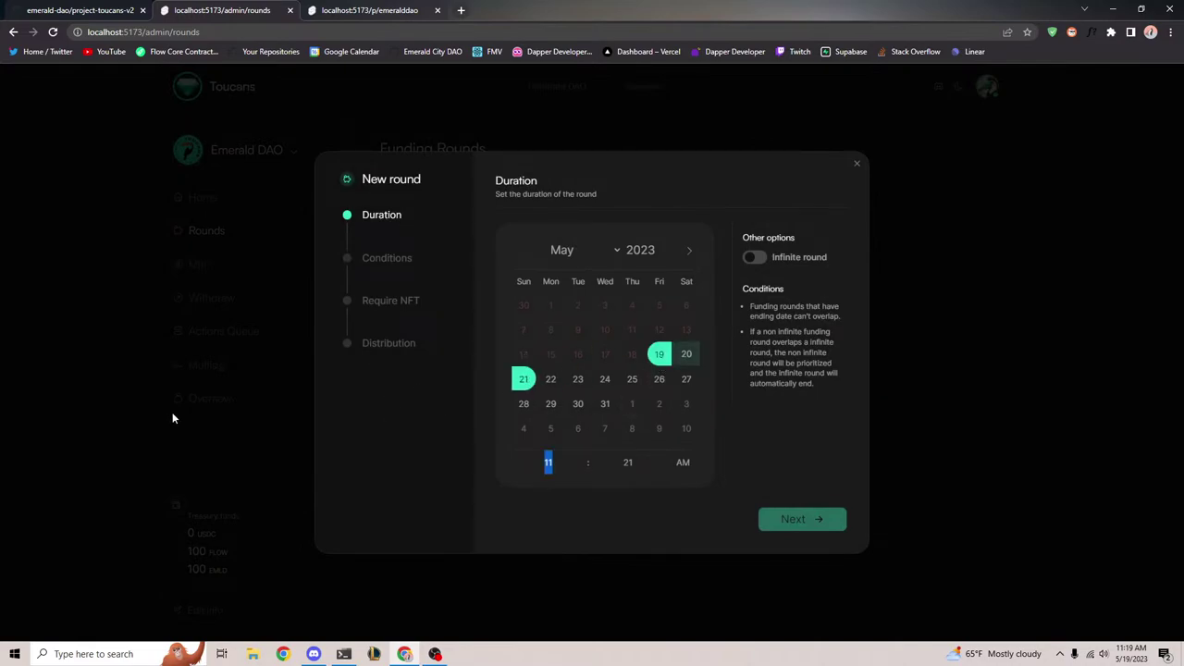
click(524, 379)
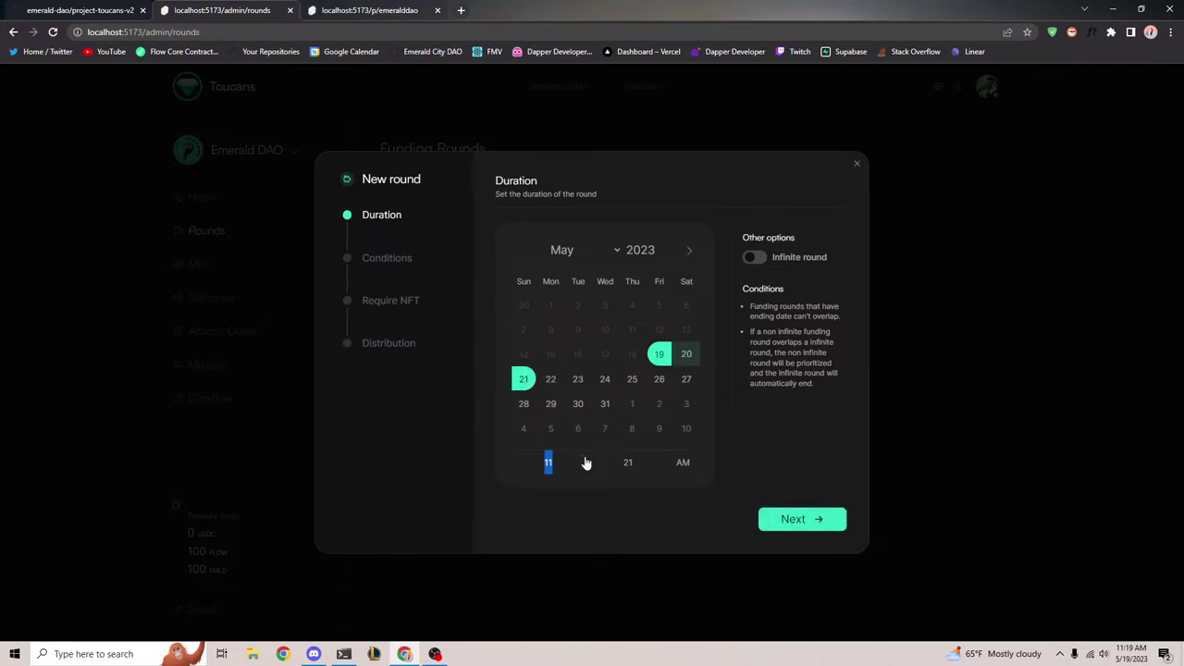
click(824, 519)
Turn Infinite round off, reselect May 19–21, and advance to the Conditions step
click(526, 484)
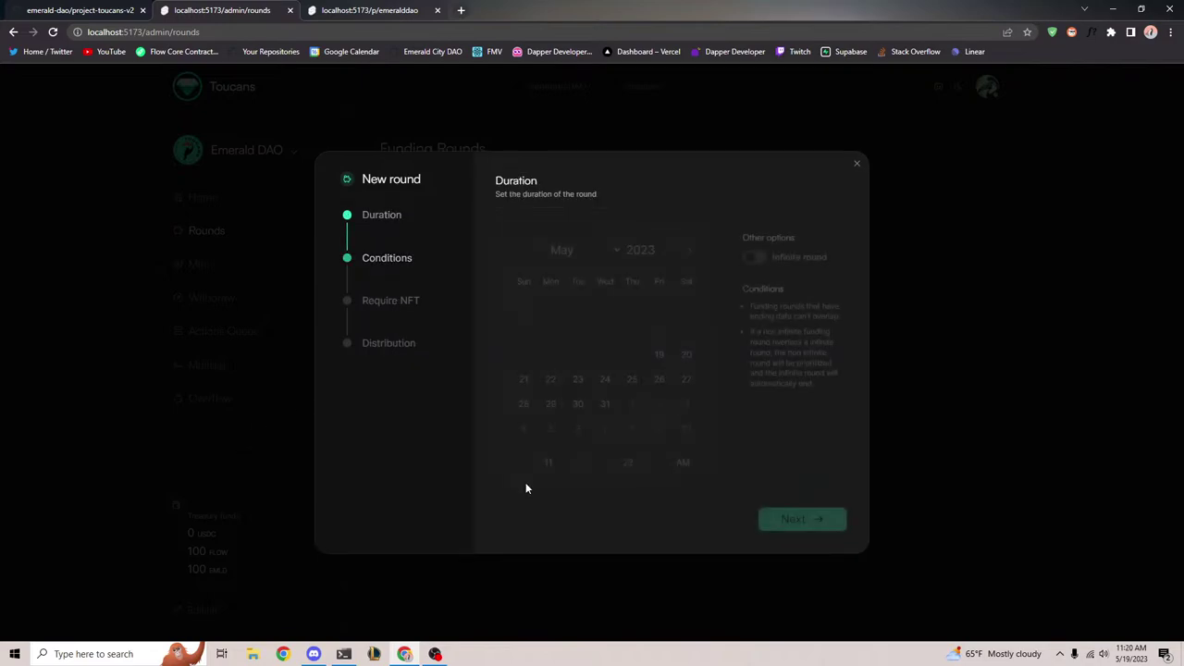
click(757, 261)
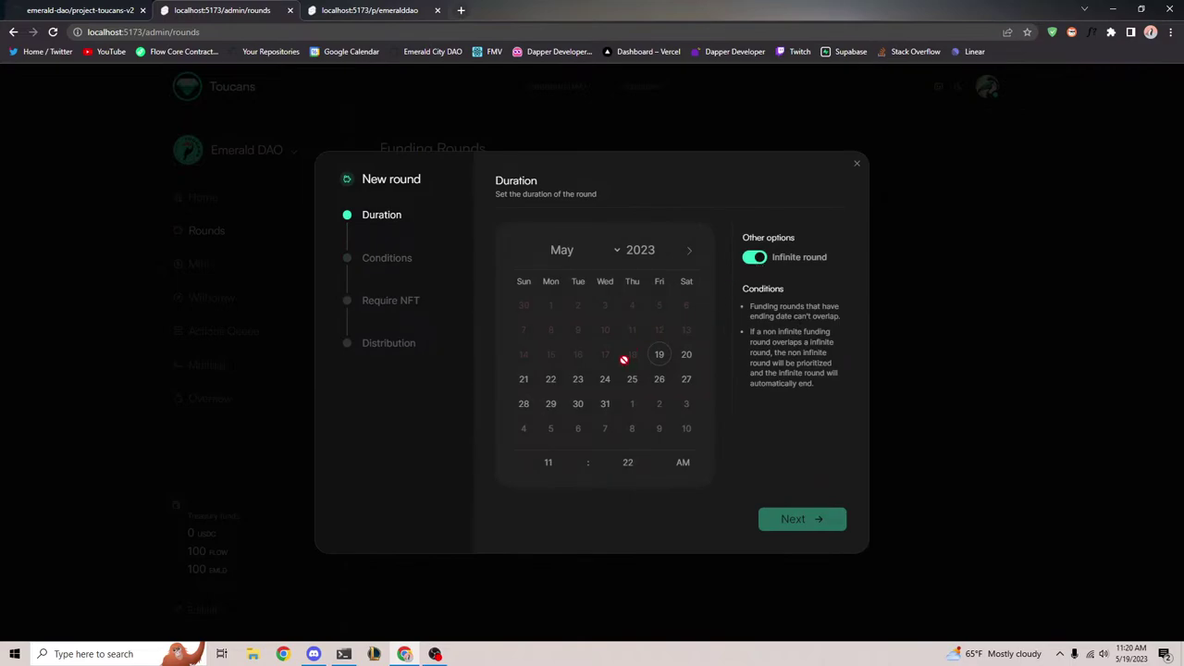
click(659, 354)
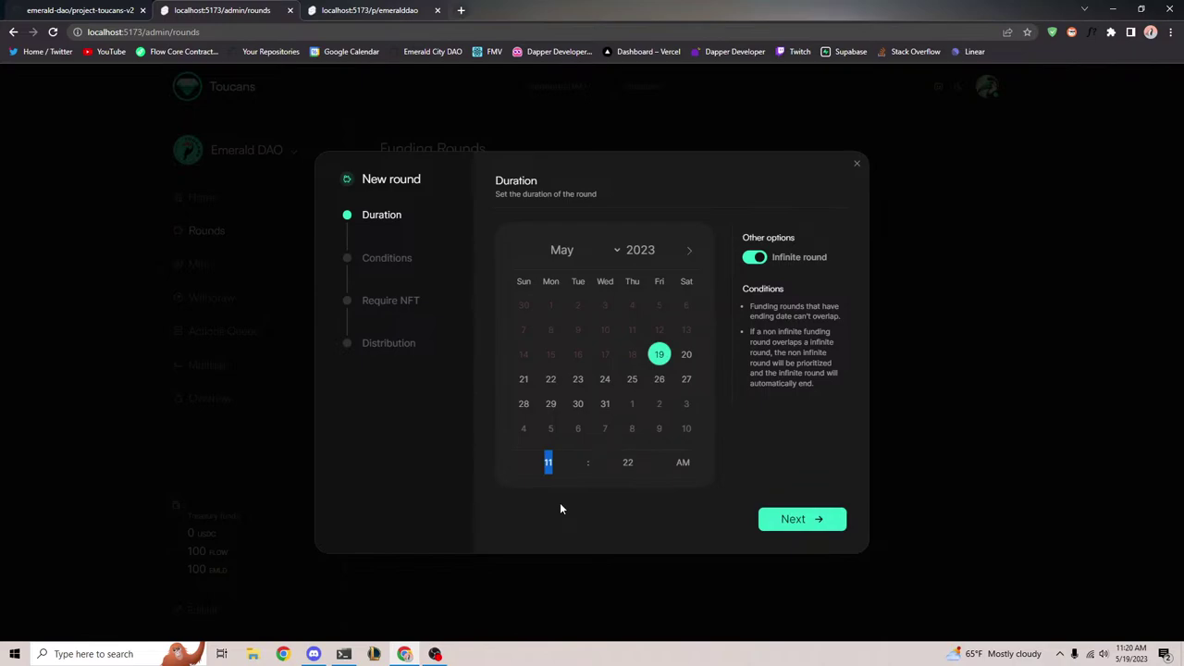
click(754, 257)
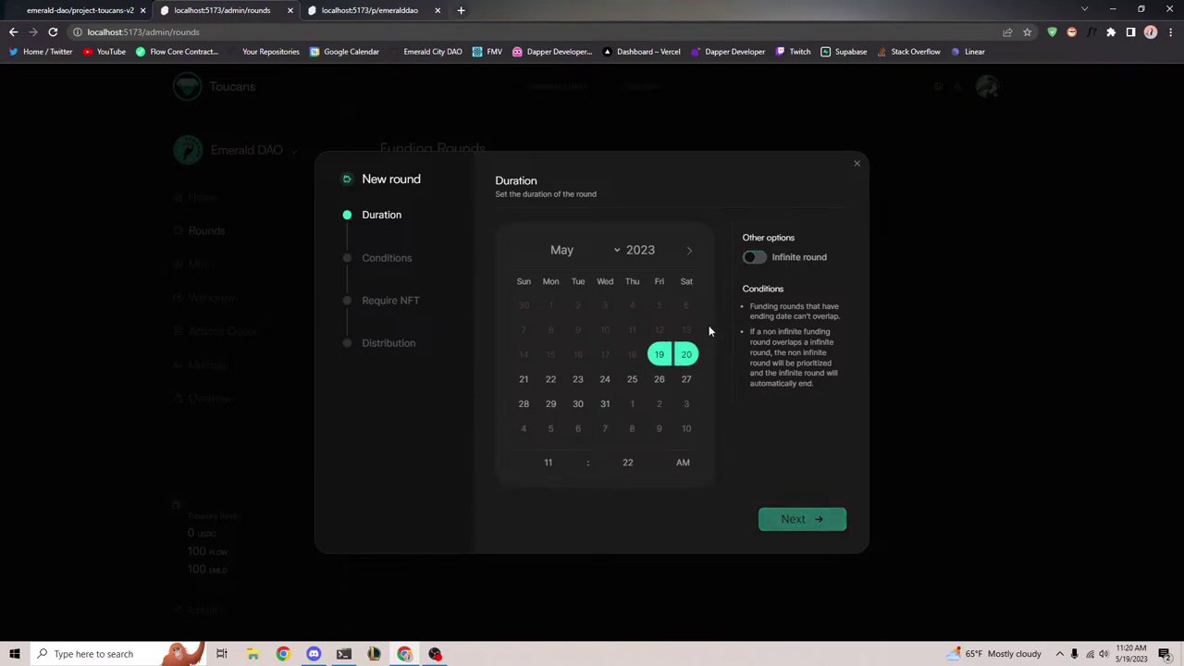
click(857, 165)
click(467, 237)
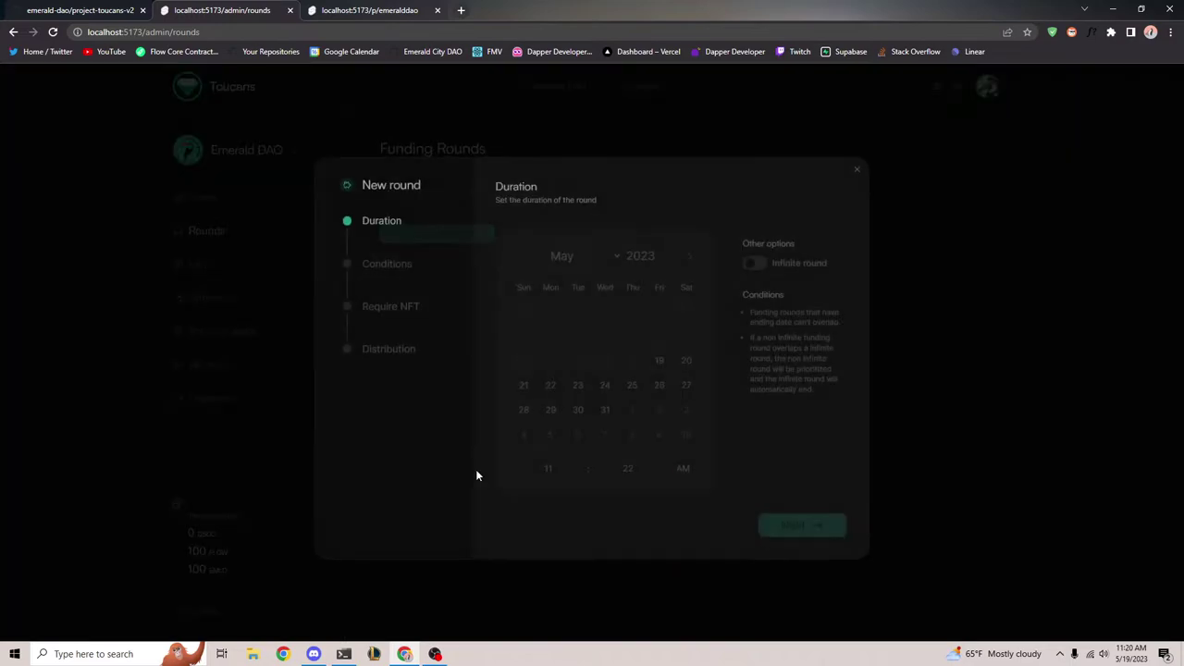
click(659, 354)
click(524, 379)
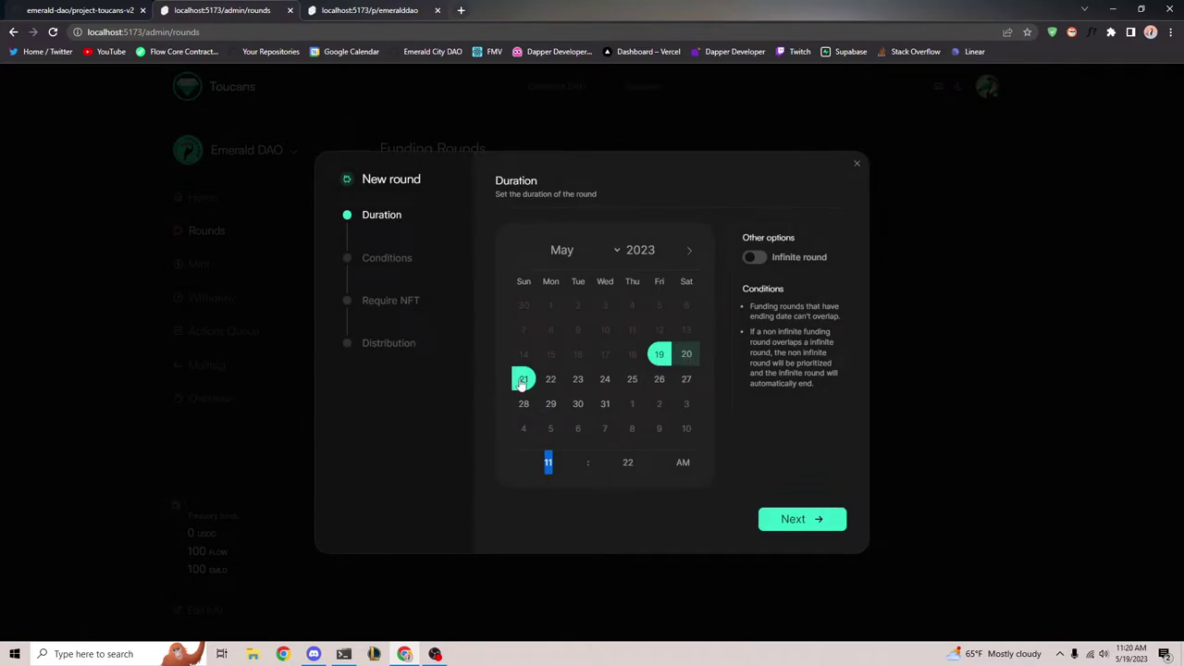
click(817, 524)
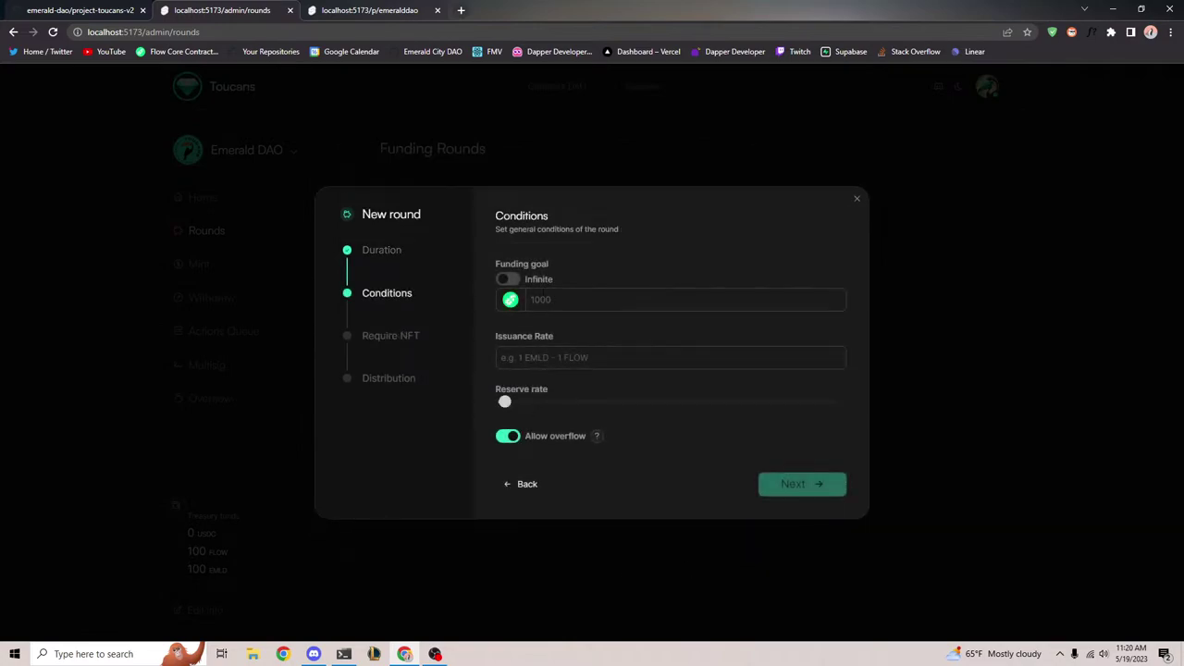
Keep the funding goal finite at 1000 and leave Allow overflow switched on
click(510, 282)
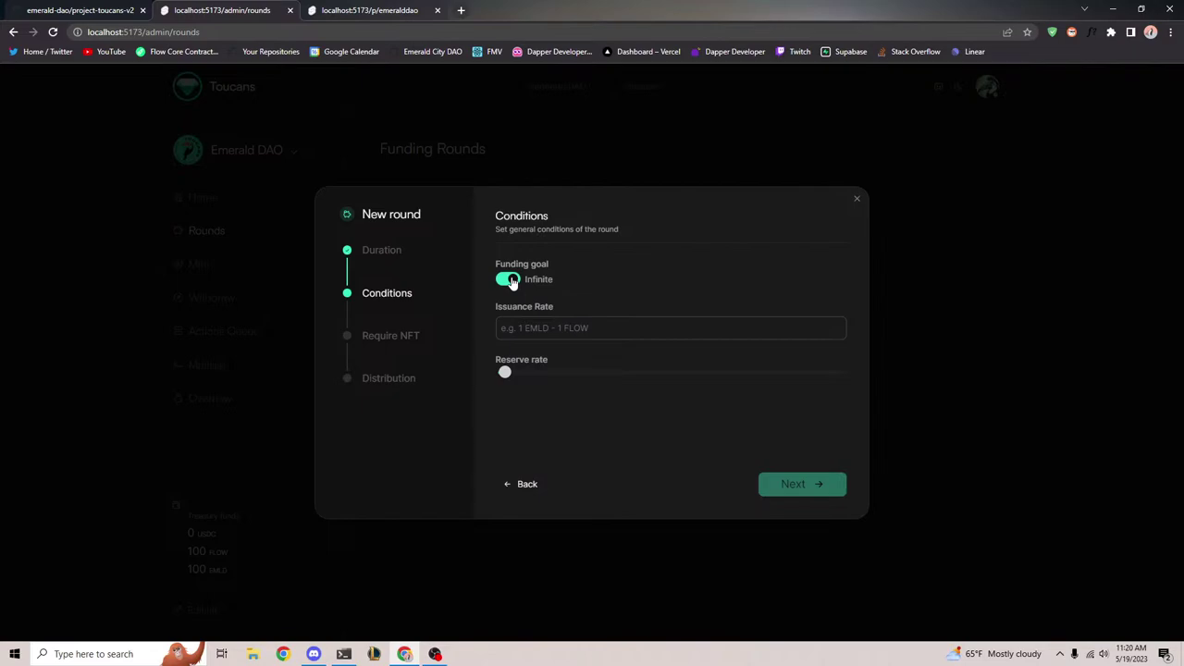
click(511, 281)
click(585, 299)
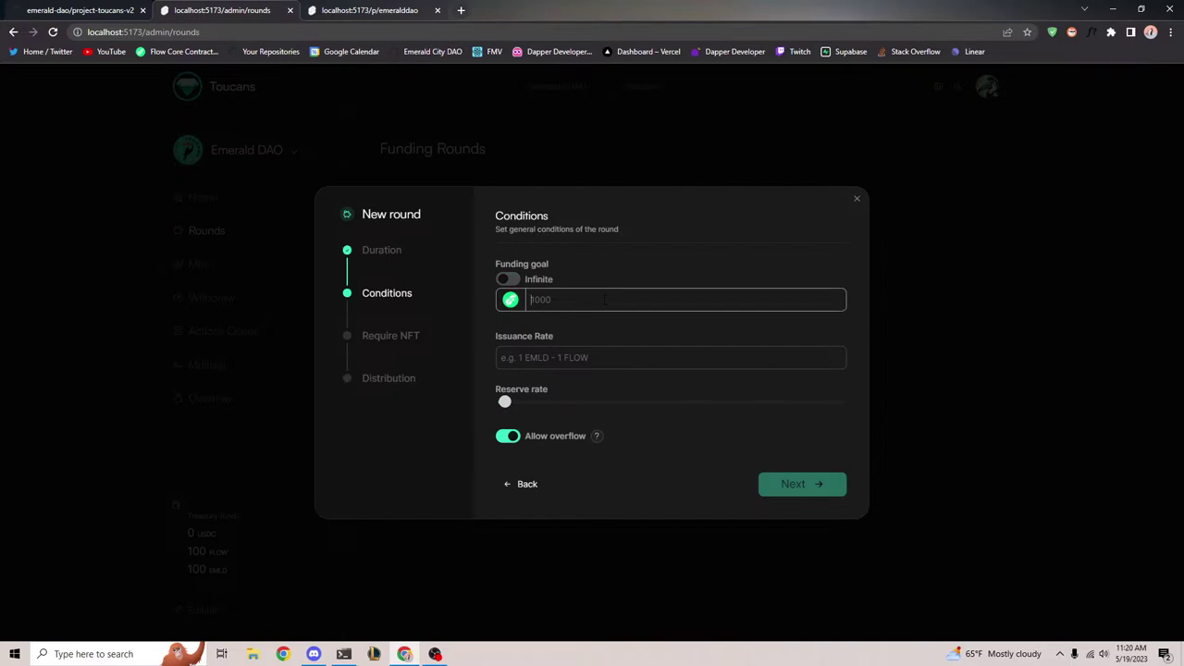
text(1000)
click(514, 437)
click(513, 438)
click(511, 440)
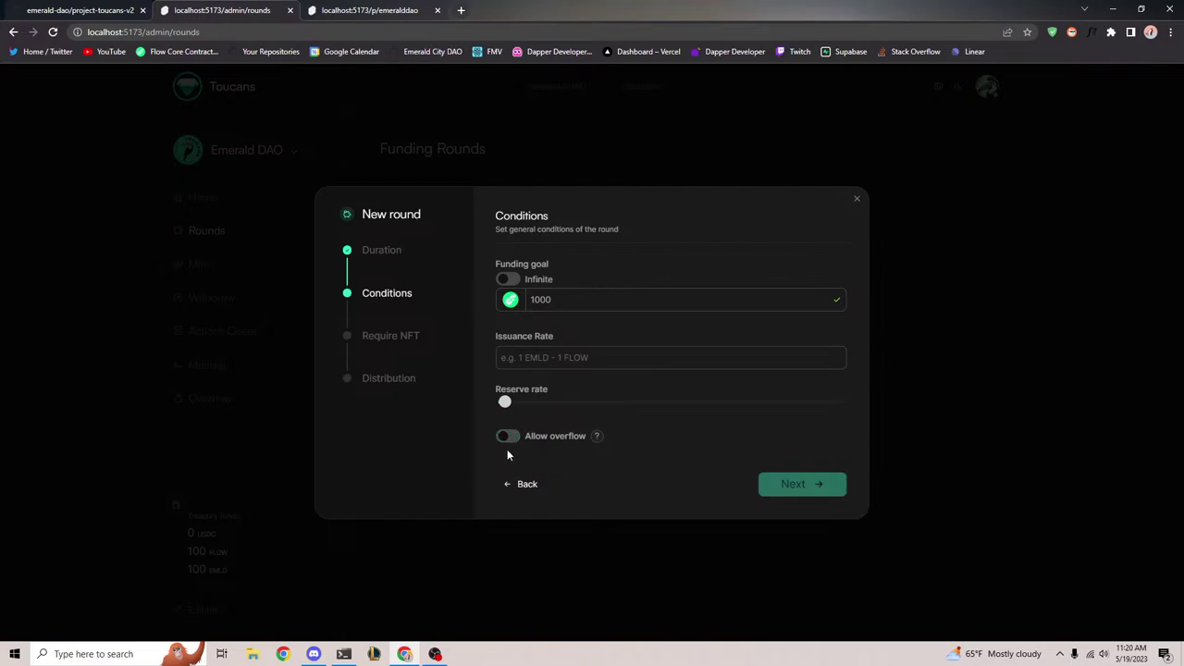
click(508, 449)
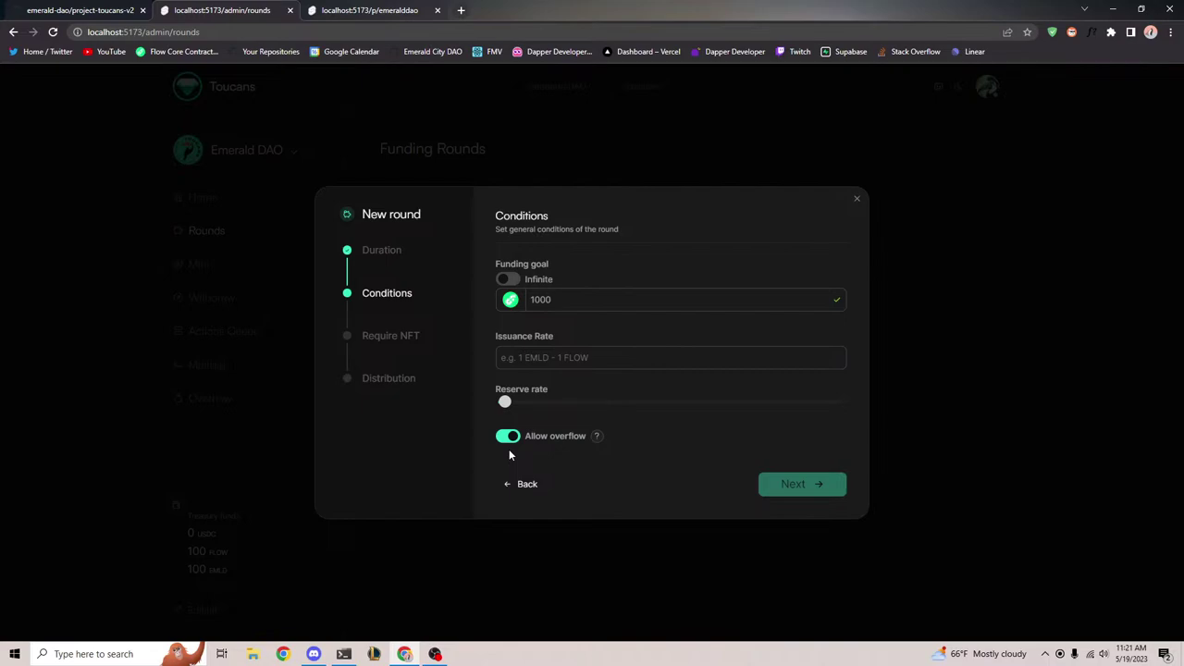
Enter 10 as the round's Issuance Rate
key(shift+Tab)
key(shift+Tab)
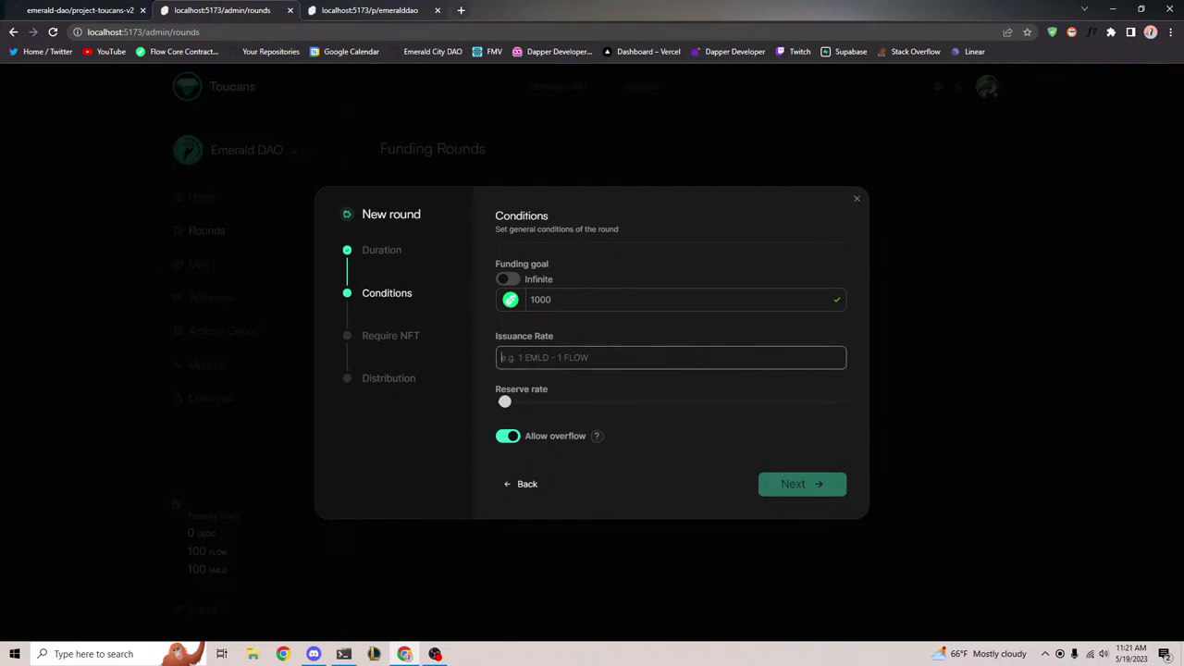
drag(491, 337, 570, 340)
click(616, 361)
text(10)
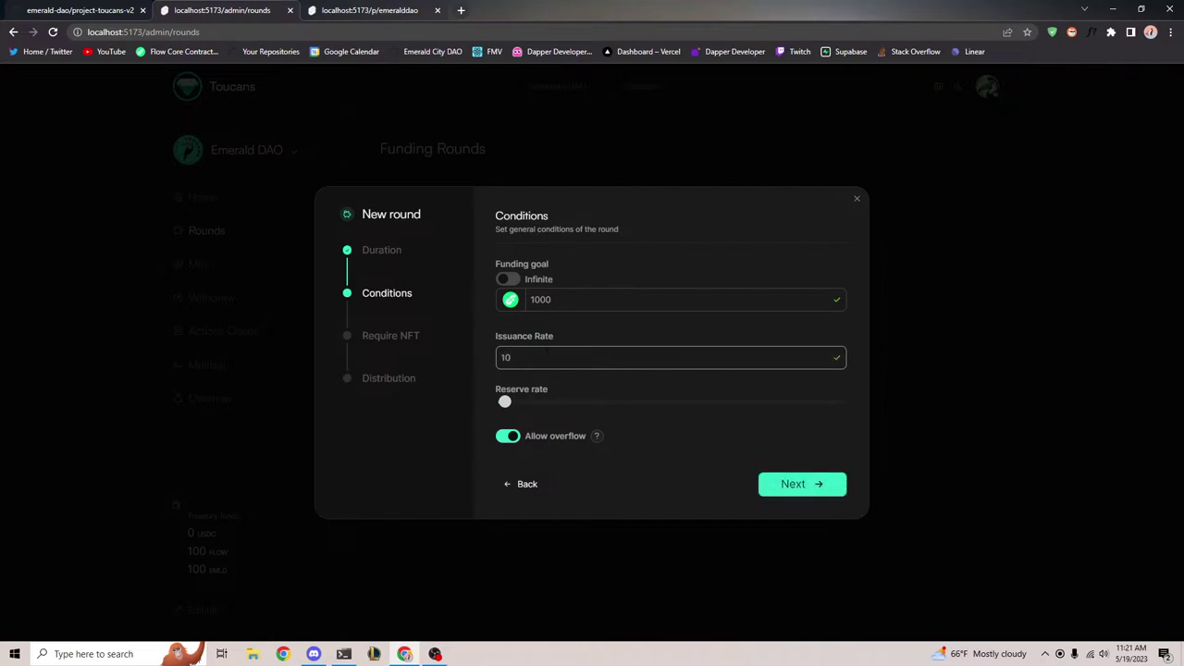
Set the Reserve rate slider to 25% and advance to the Require NFT step
drag(504, 404, 589, 404)
mouse_move(581, 415)
mouse_down()
mouse_move(675, 389)
mouse_move(675, 401)
mouse_move(590, 407)
mouse_up()
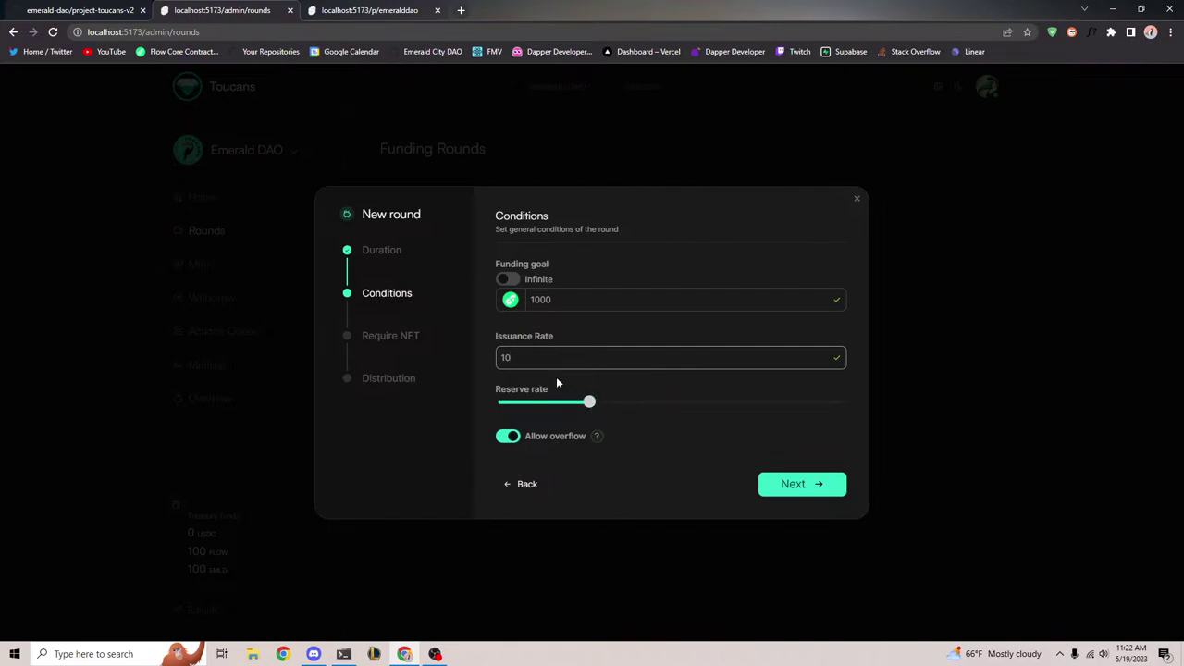
click(800, 492)
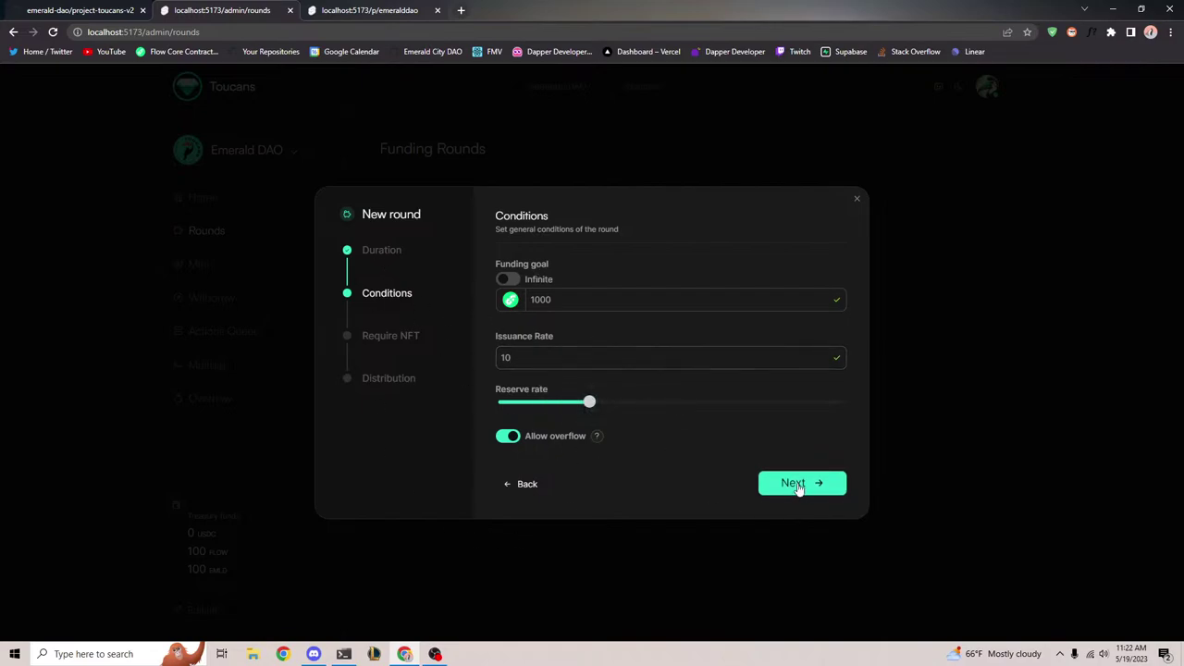
click(585, 282)
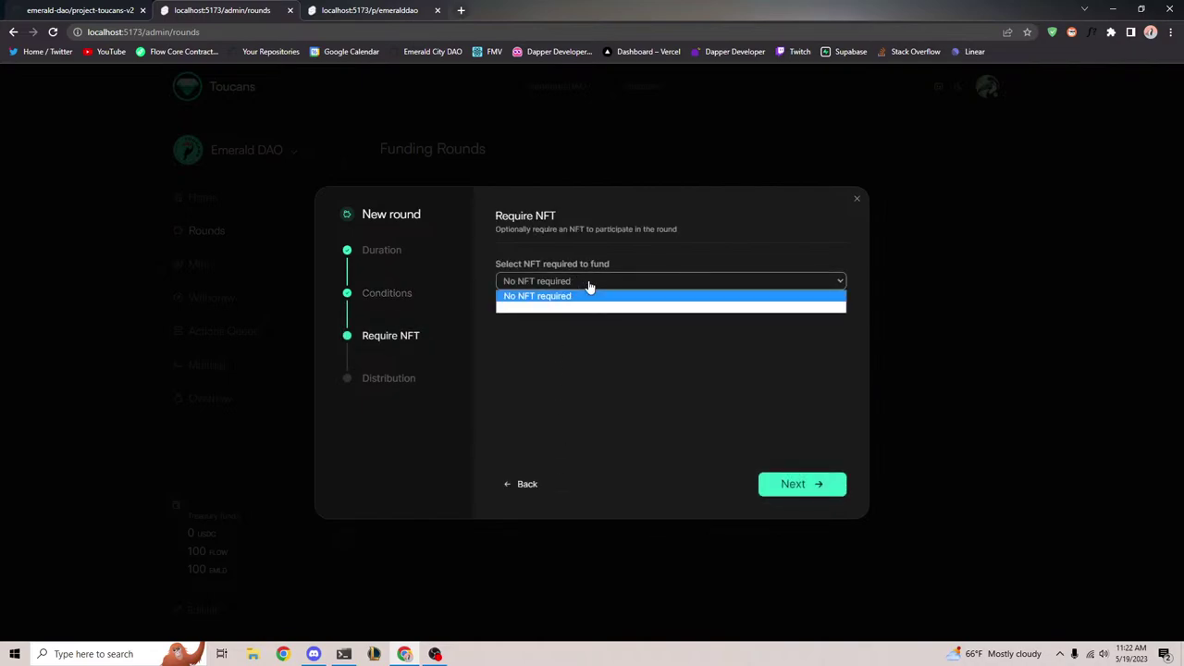
Keep 'No NFT required' for funding and advance to the Distribution step
click(621, 254)
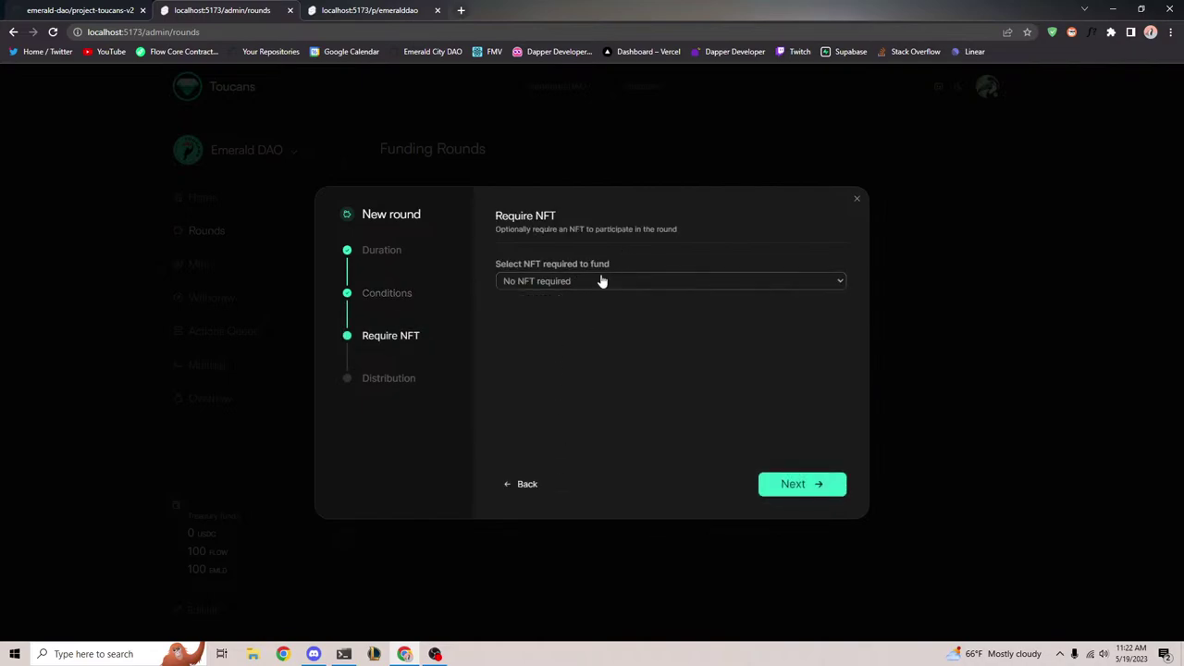
click(603, 281)
click(611, 296)
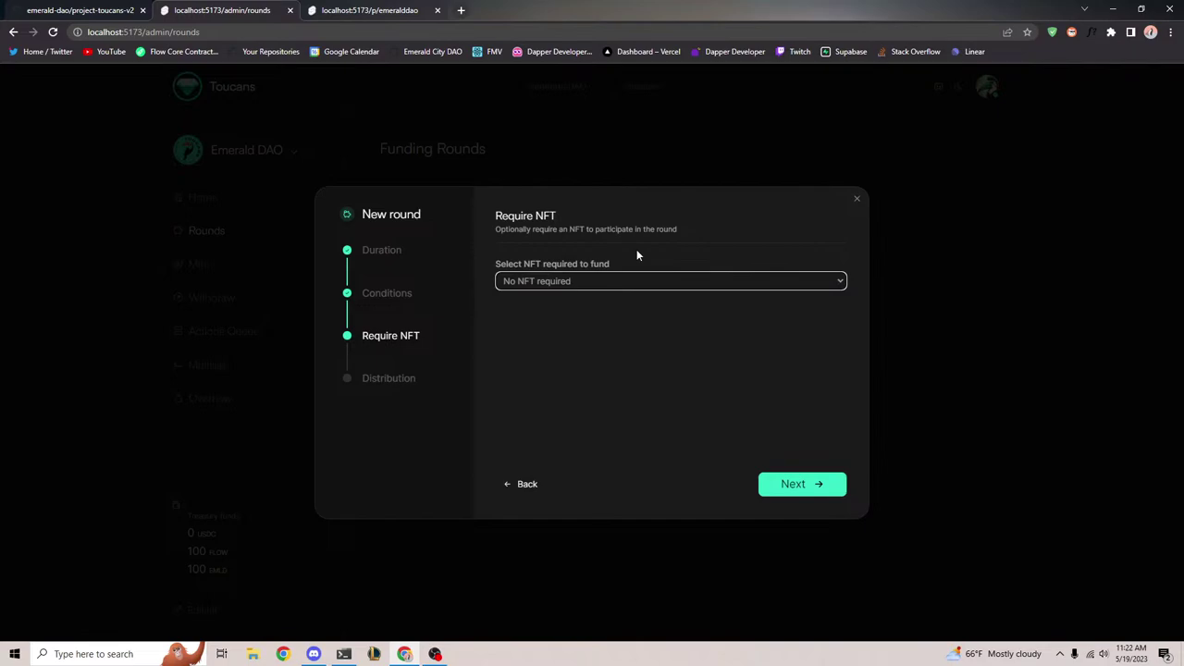
click(572, 282)
click(609, 309)
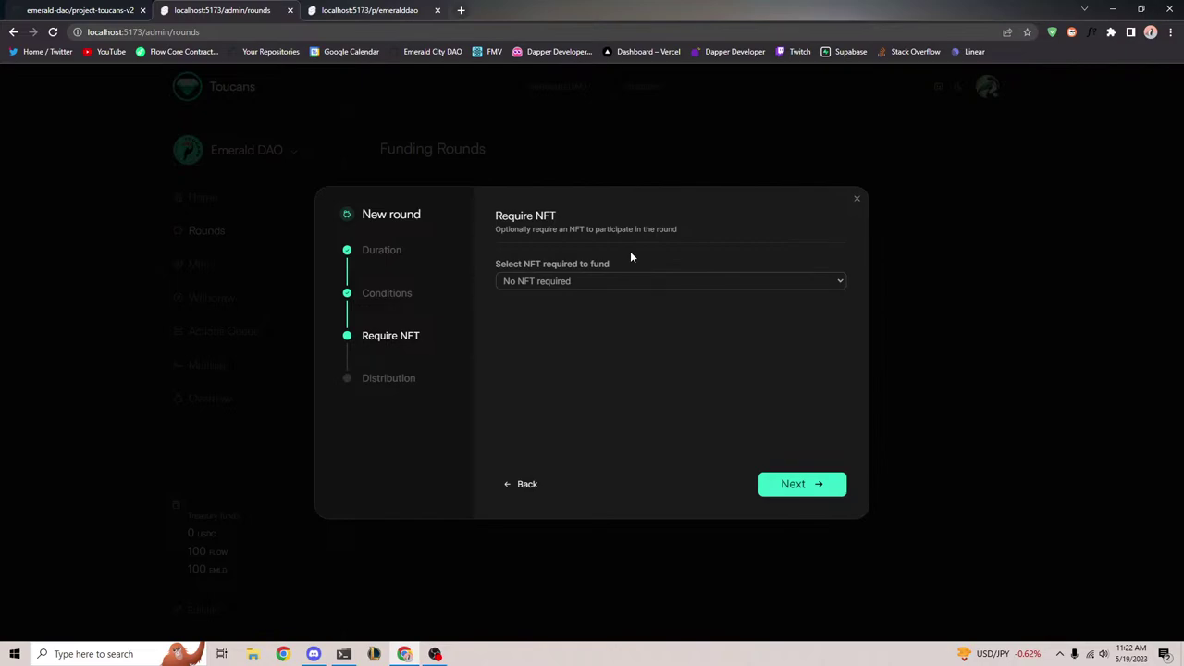
click(769, 487)
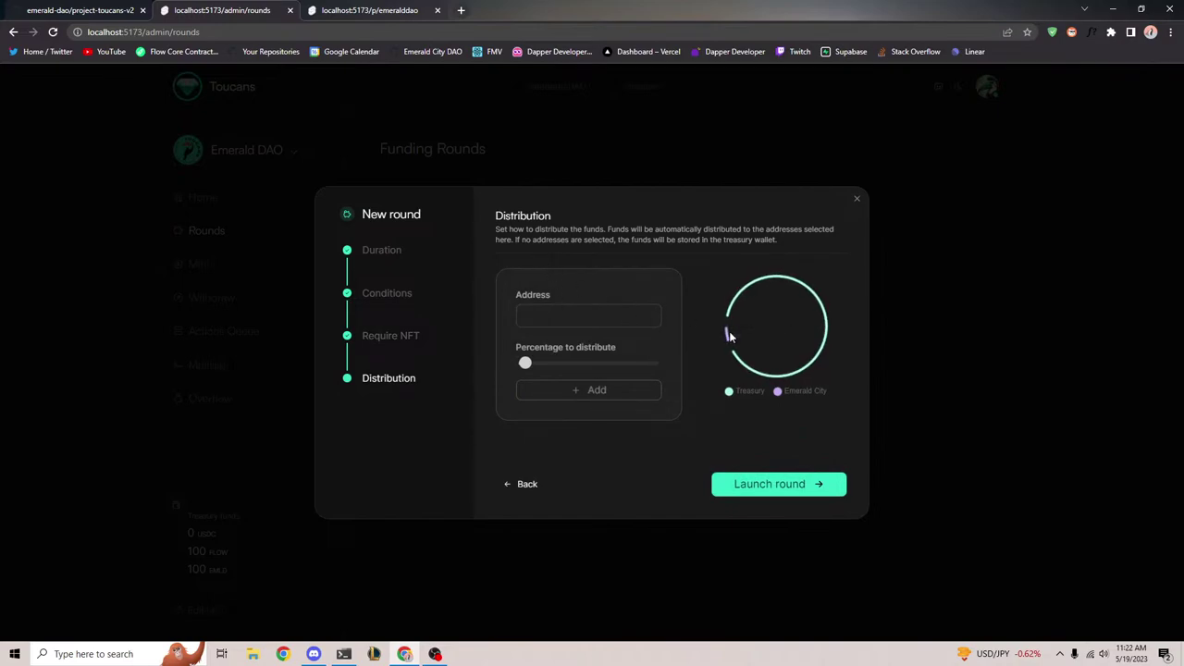
Launch the round, approve its transaction in the FCL Dev Wallet, and reload the page
mouse_move(762, 331)
mouse_move(726, 335)
click(773, 489)
click(682, 573)
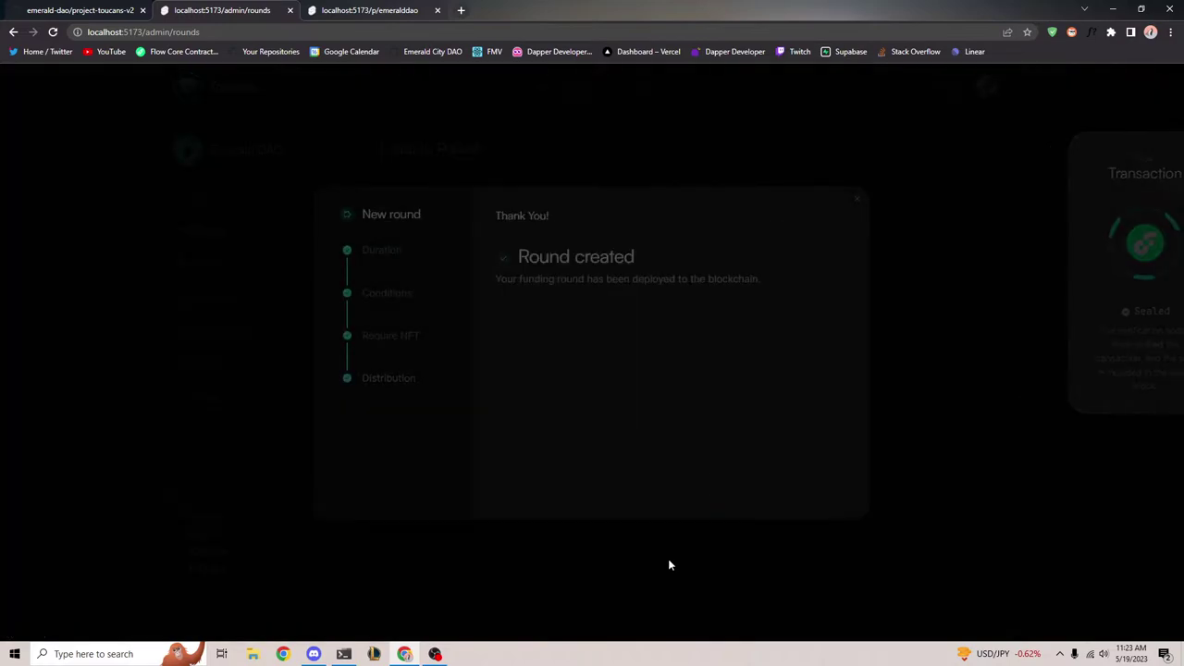
click(858, 201)
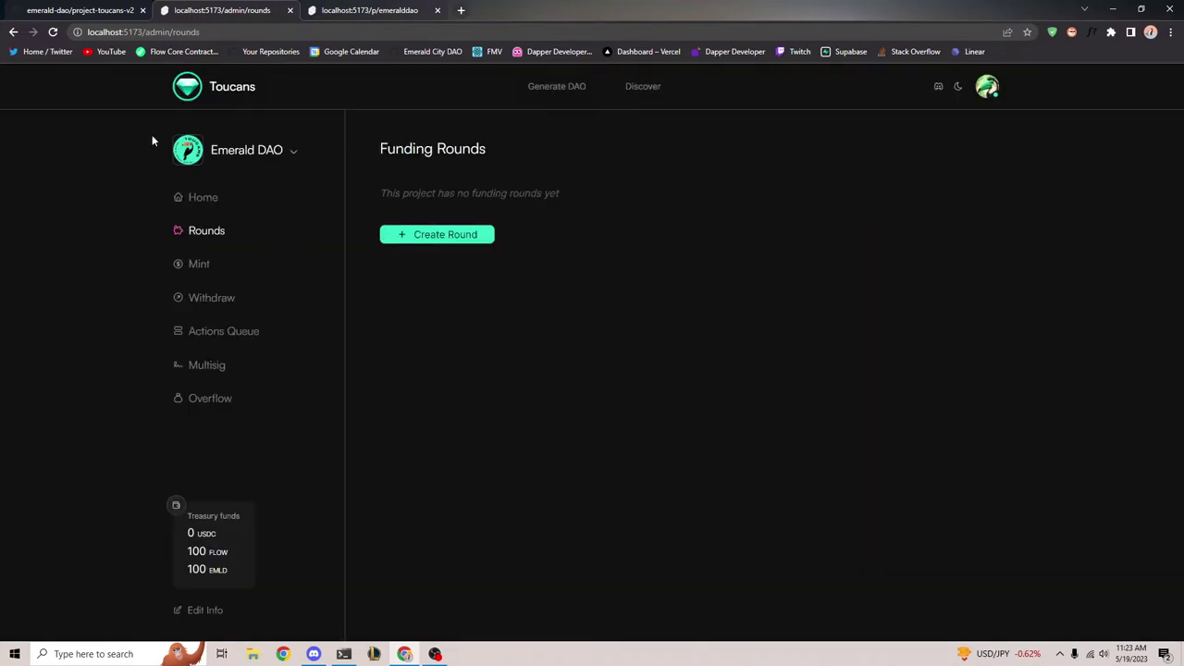
click(52, 31)
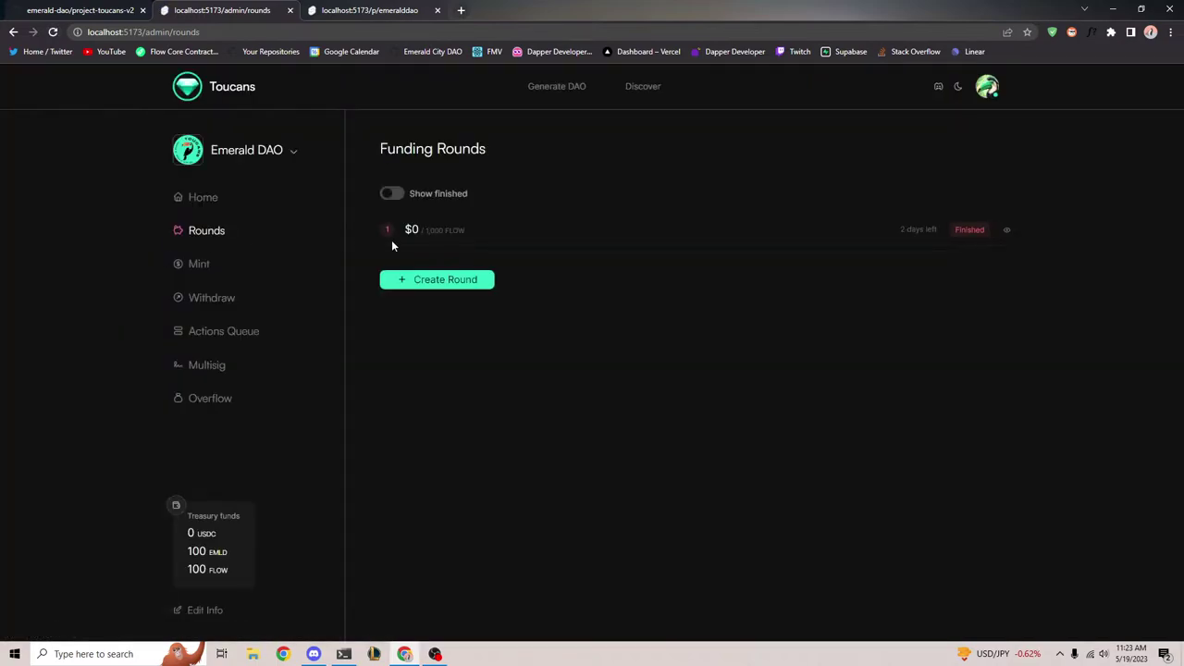
click(343, 655)
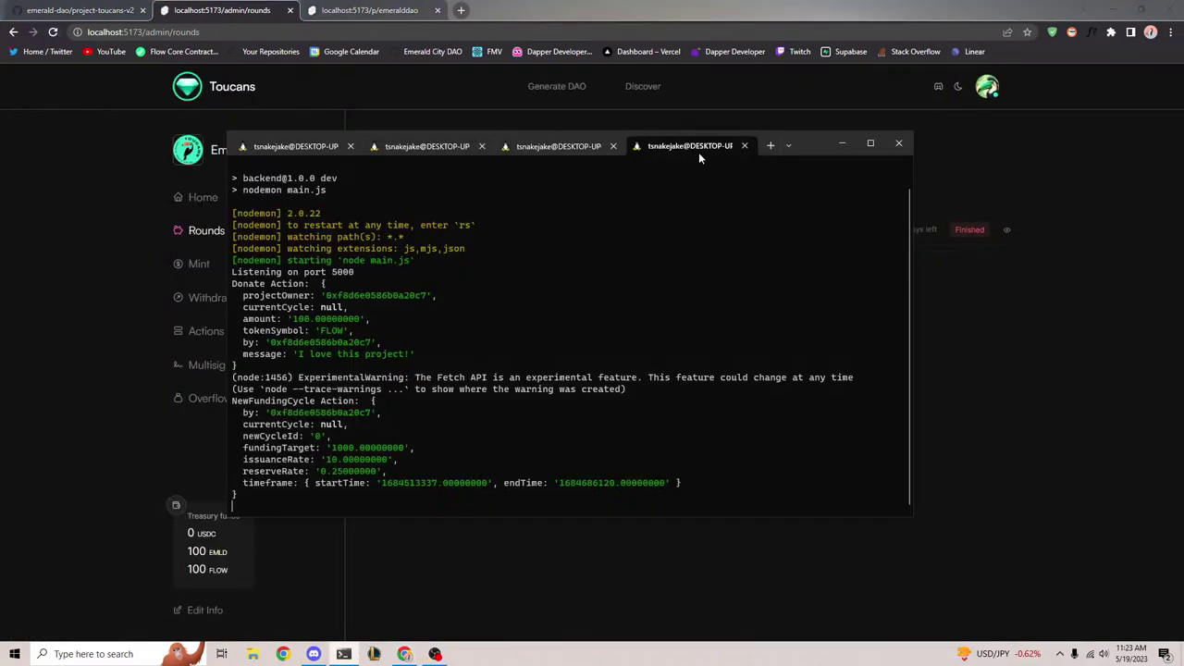
In a new Ubuntu shell, run flow transactions send ./src/flow/cadence/transactions/advance_time.cdc from the frontend folder
click(770, 146)
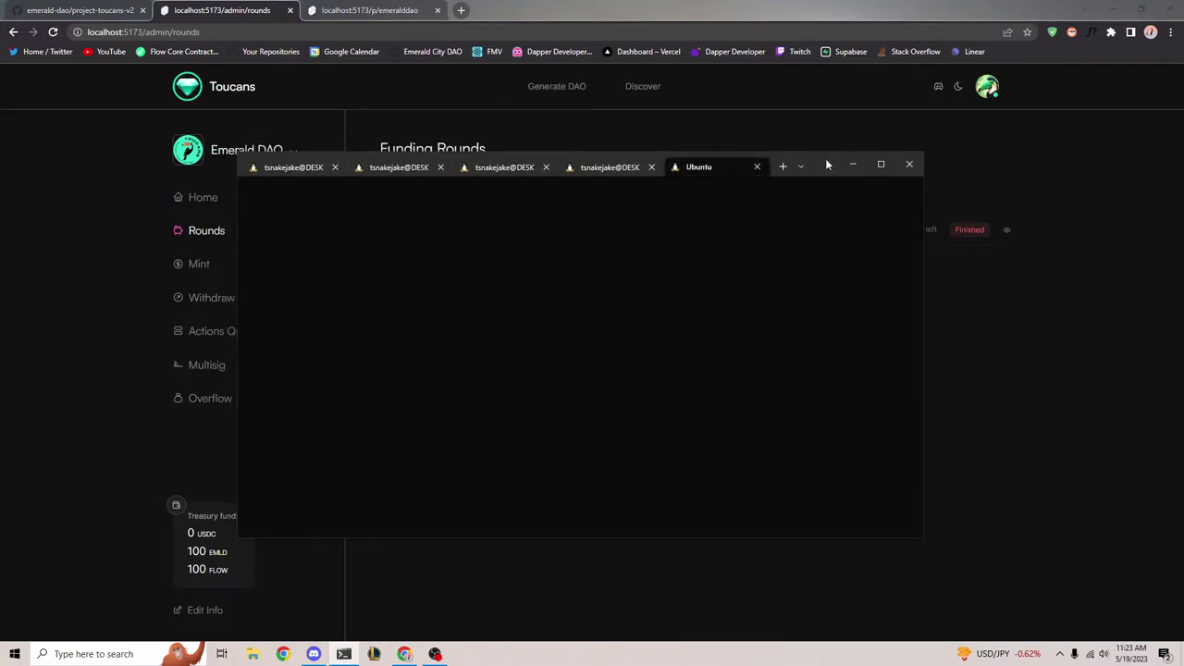
text(cd )
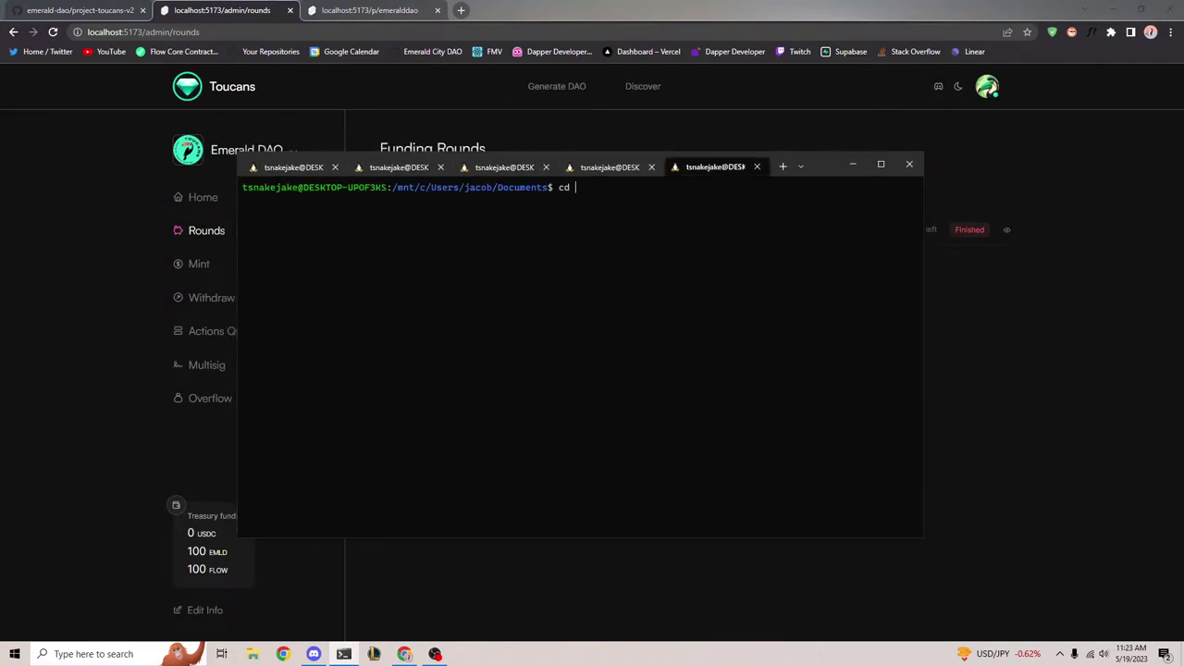
text(pro)
key(Tab)
text(frontend)
key(Return)
text(flow trans)
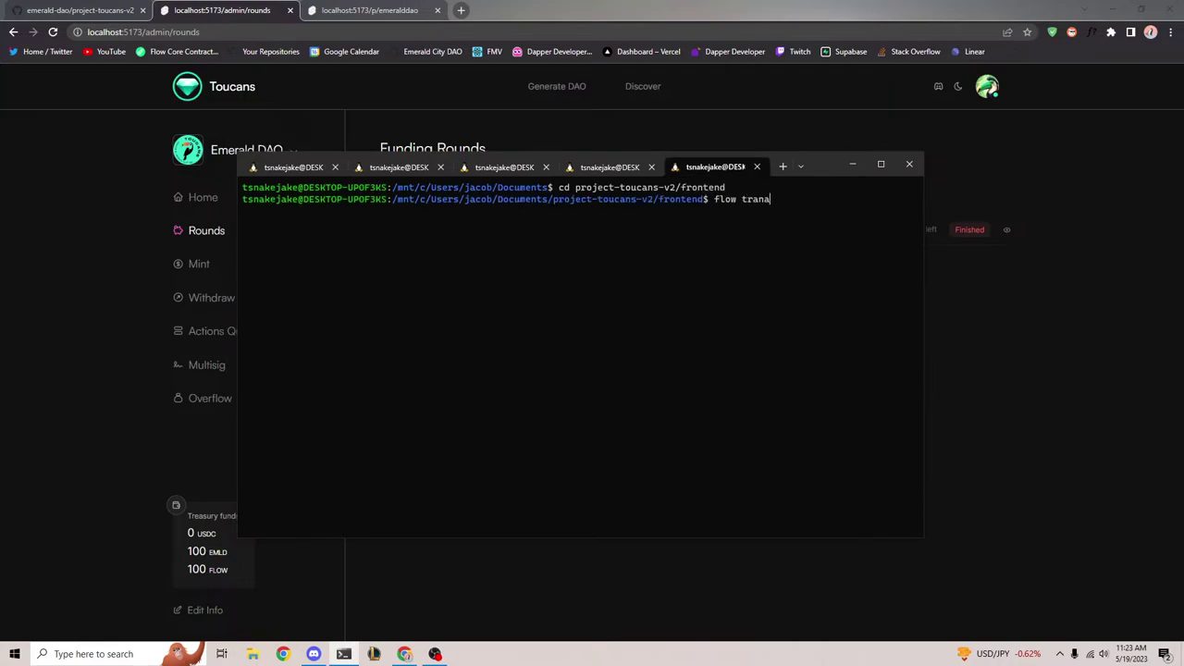
text(actions send ./src/flow/cadence/t)
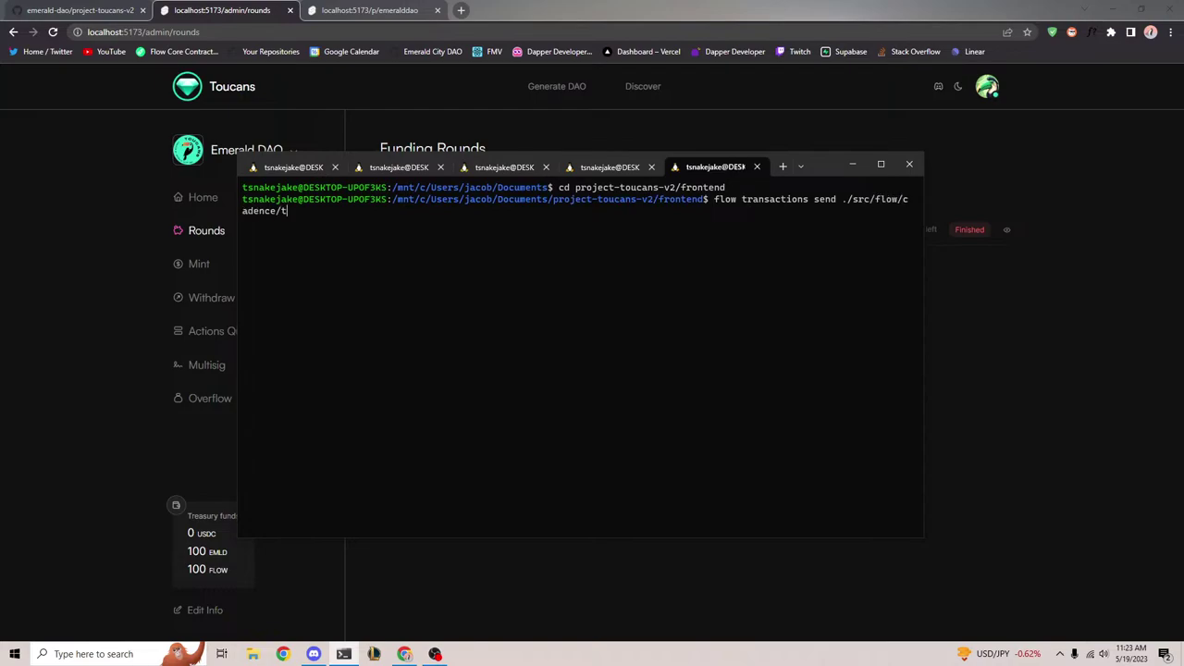
text(rasnacti)
key(BackSpace)
key(BackSpace)
key(BackSpace)
key(BackSpace)
key(BackSpace)
text(sactions/advance_time.cdc)
key(Return)
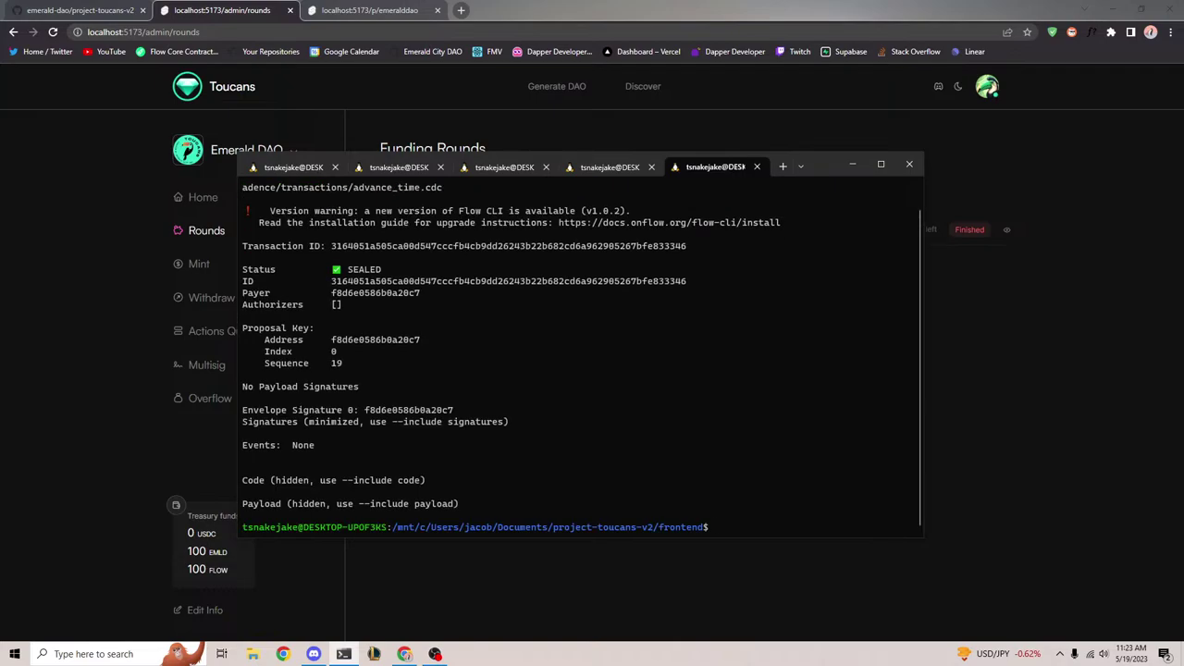
Rerun the advance_time transaction twice, then reload the Funding Rounds page in the browser
key(Up)
key(Return)
key(Up)
key(Return)
click(53, 74)
click(52, 32)
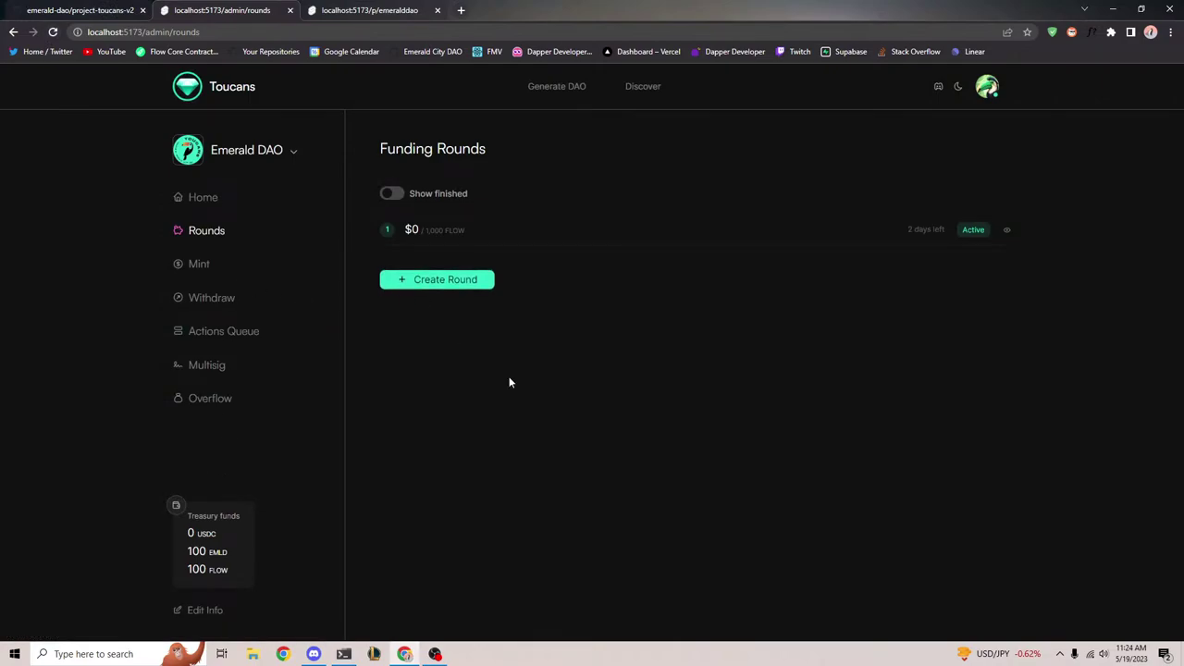
Check the funding round details and the New funding cycle entry on Emerald DAO's public page
click(1006, 230)
click(853, 289)
click(421, 10)
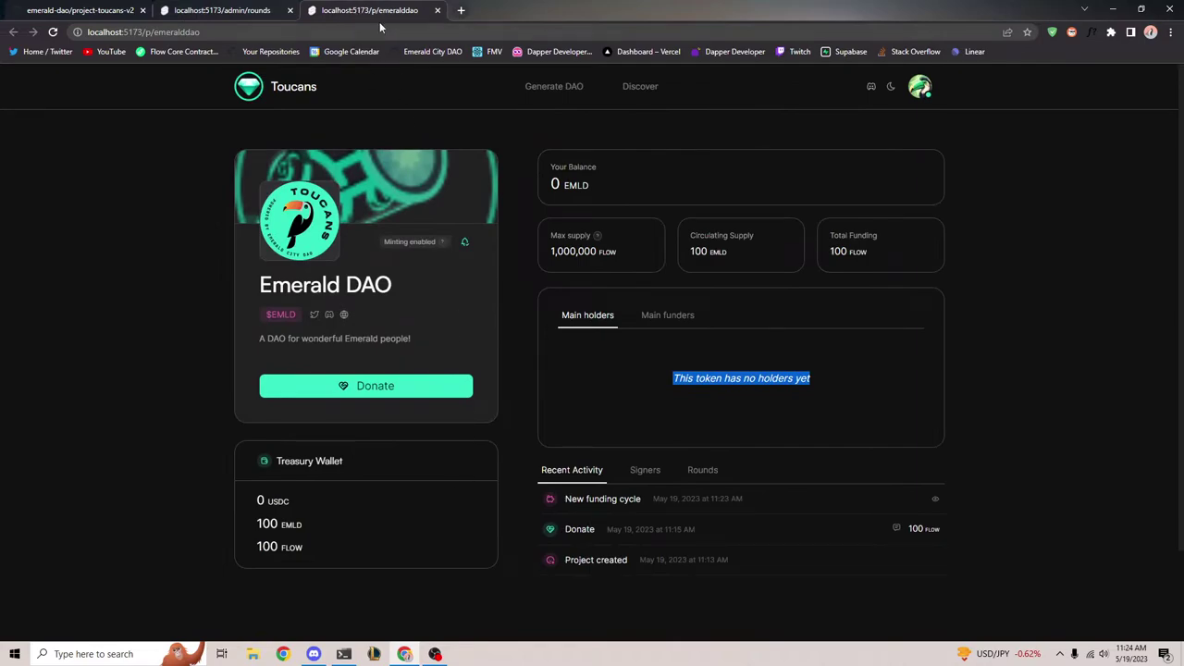
scroll(488, 431, down, 1)
drag(560, 392, 712, 400)
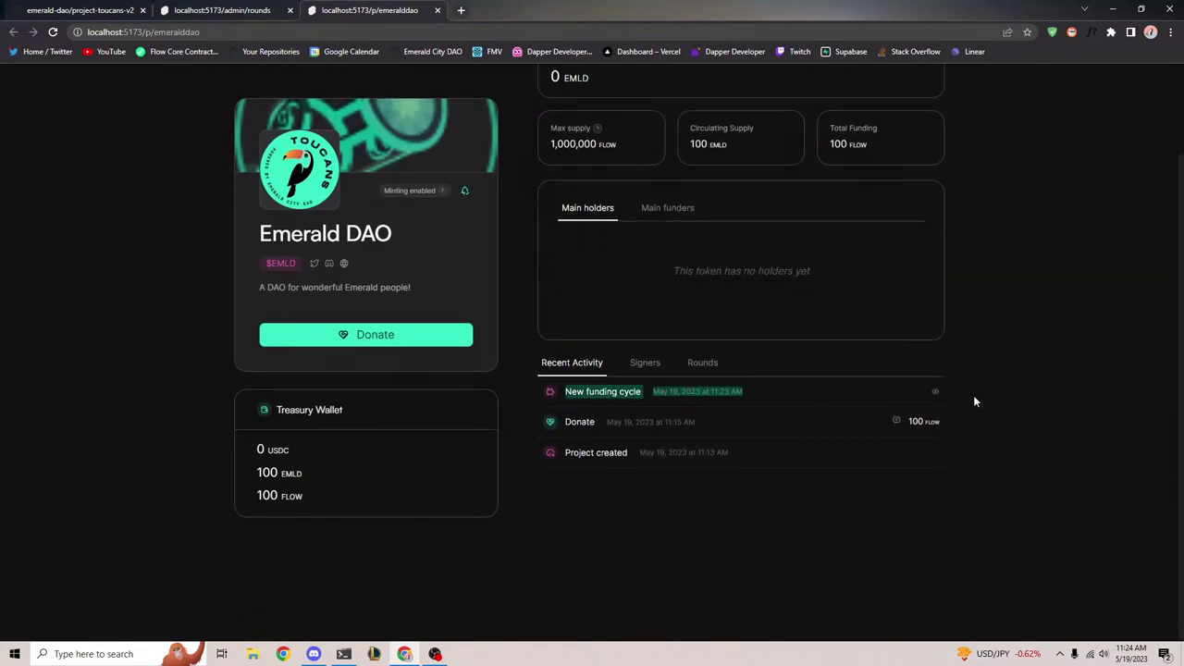
drag(502, 397, 789, 389)
click(791, 388)
drag(560, 392, 813, 398)
click(811, 401)
click(935, 395)
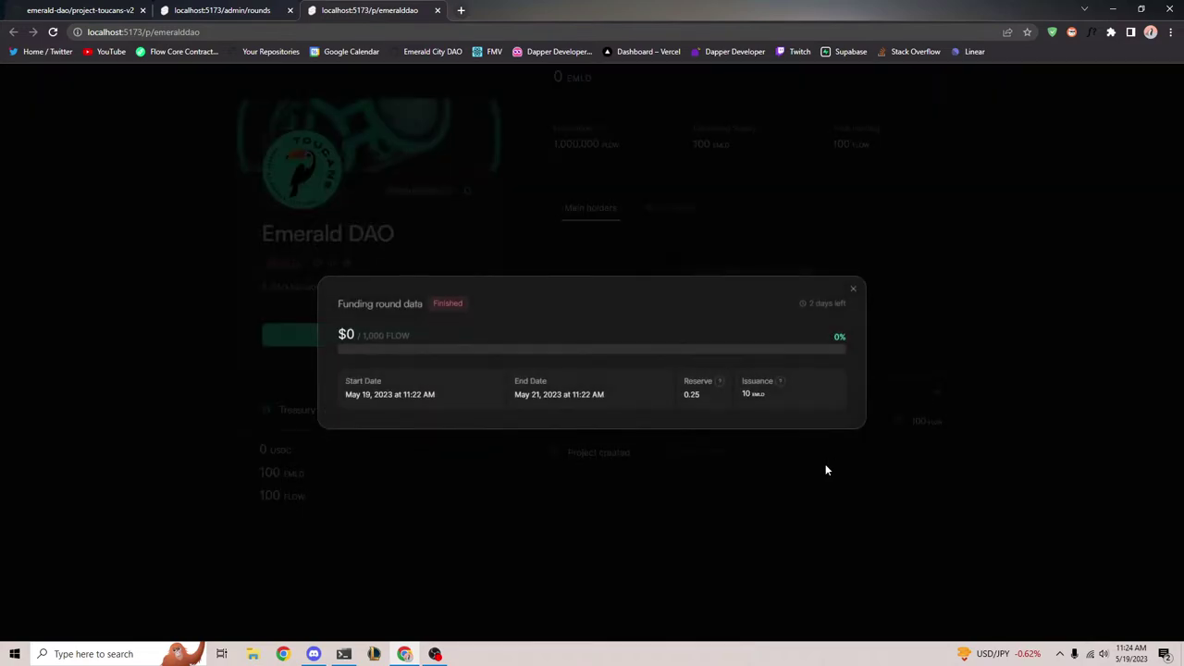
Reload the page and review the round: $0 raised, May 19–21, issuance 10, 2 days left
click(53, 31)
scroll(940, 500, down, 2)
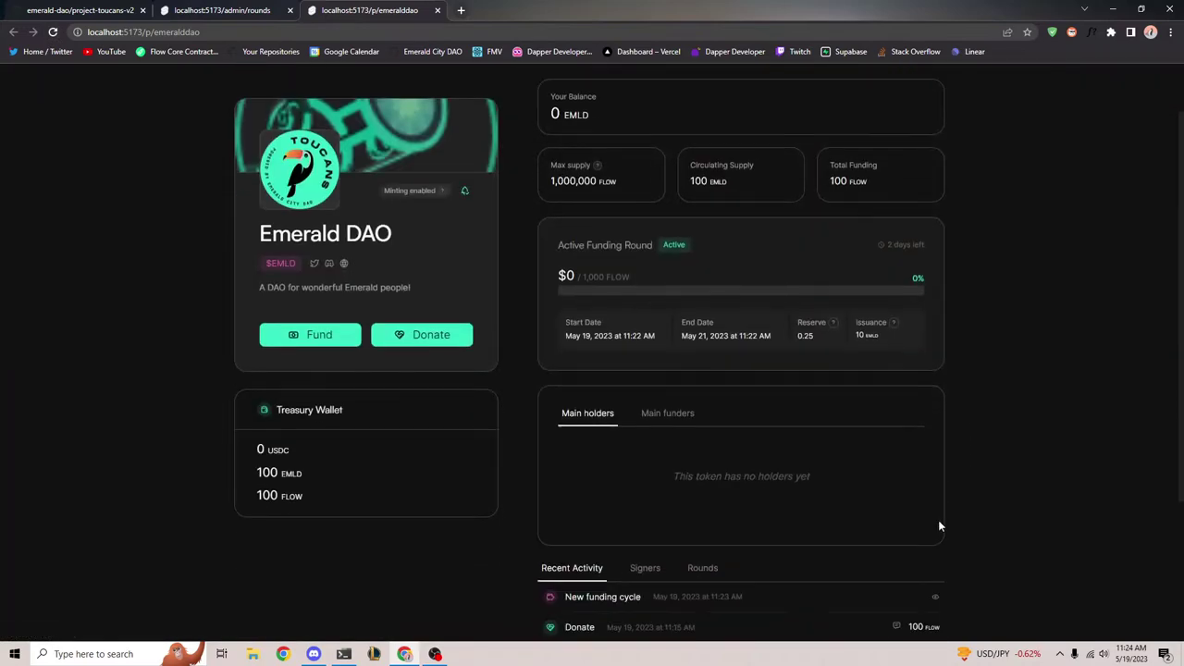
click(929, 483)
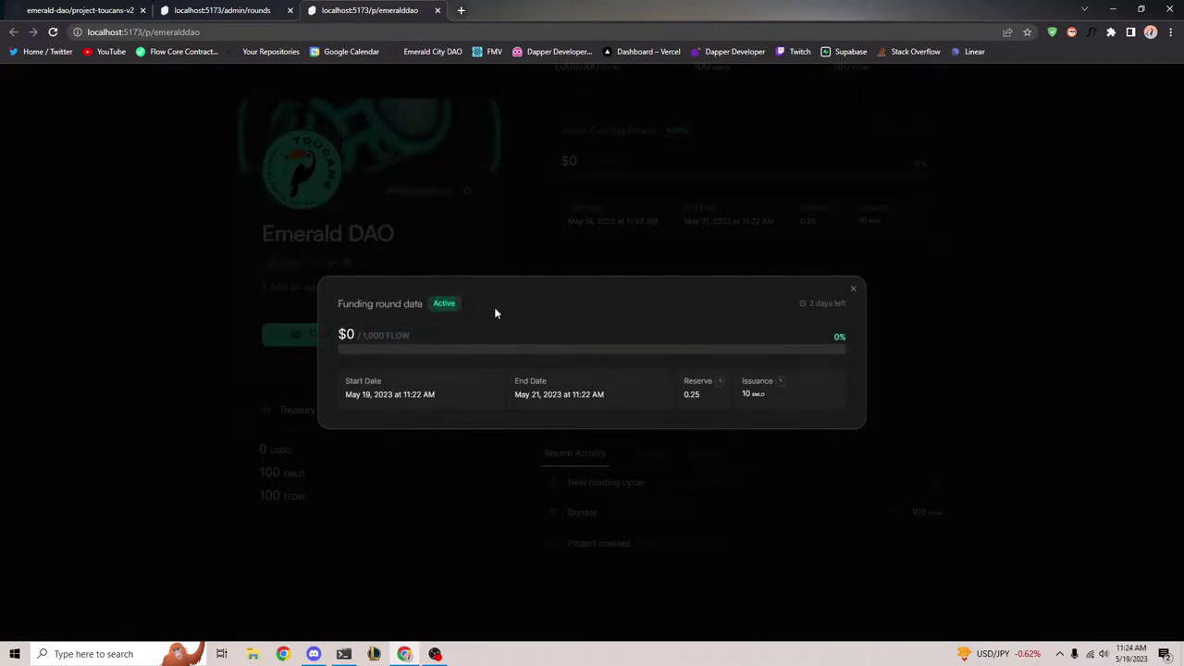
drag(339, 346, 365, 330)
triple_click(473, 396)
drag(473, 396, 803, 403)
click(806, 397)
drag(802, 299, 864, 312)
click(853, 290)
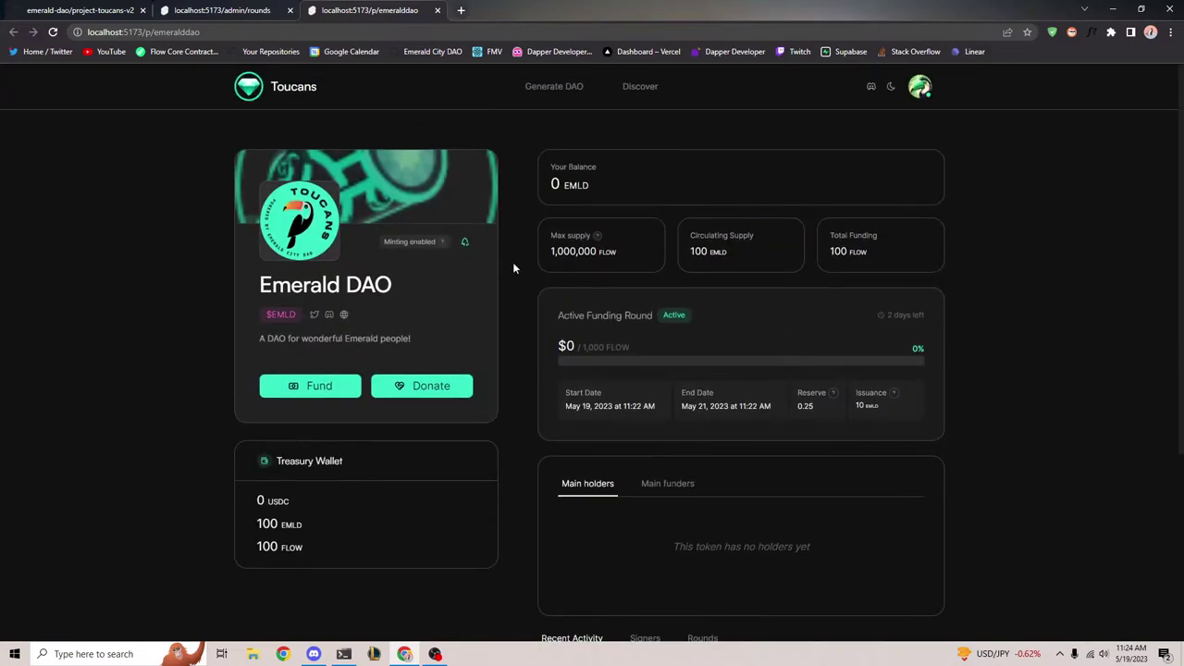
Review the Active Funding Round card for $0 of 1,000 FLOW and start funding Emerald DAO
key(ctrl+a)
click(973, 425)
drag(555, 316, 975, 415)
click(725, 382)
drag(603, 328, 1062, 421)
click(1062, 421)
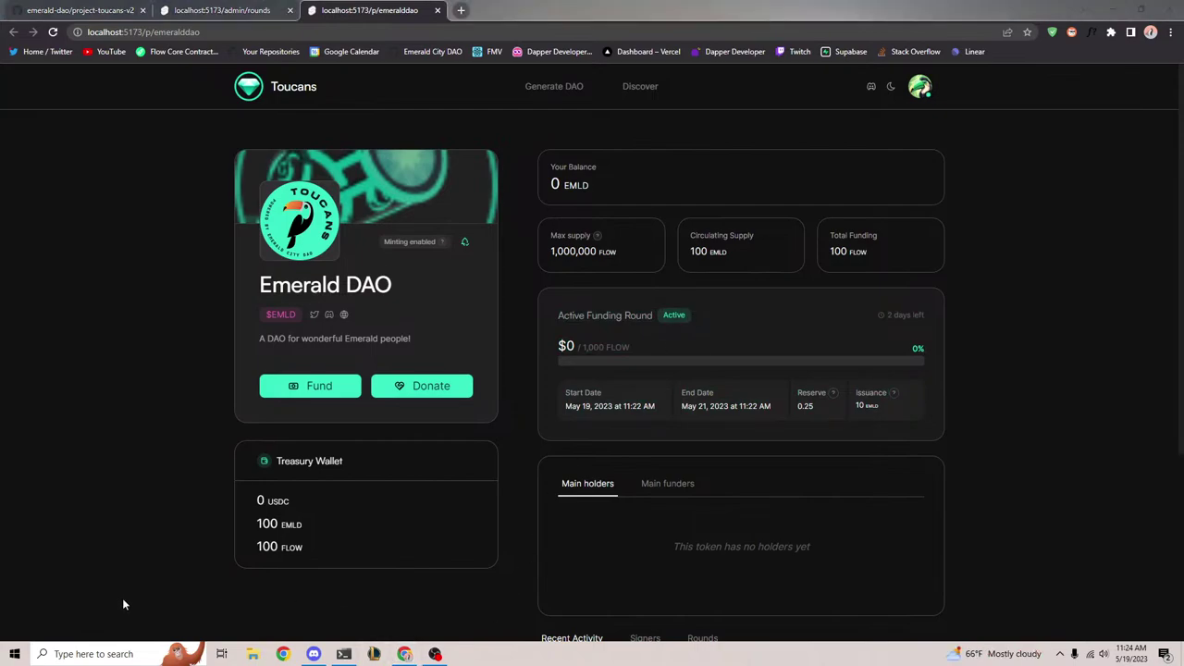
click(926, 90)
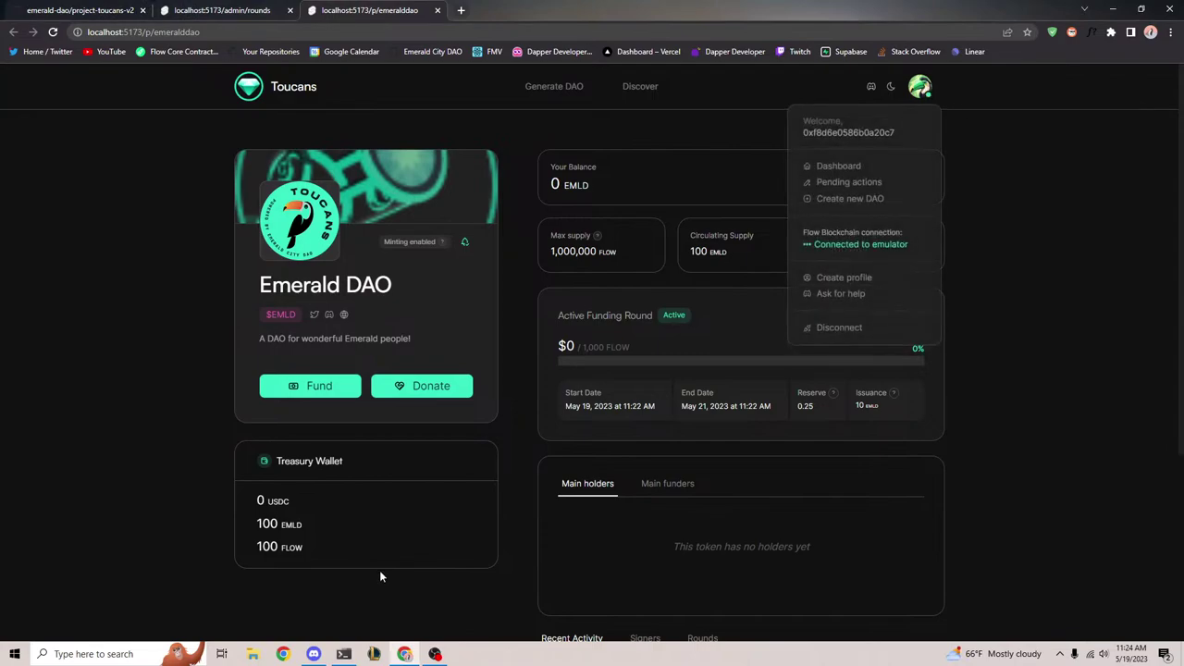
click(315, 386)
Accept the disclaimer and enter 900 FLOW with the message 'This project is really super awesome.'
drag(491, 253, 844, 490)
click(844, 490)
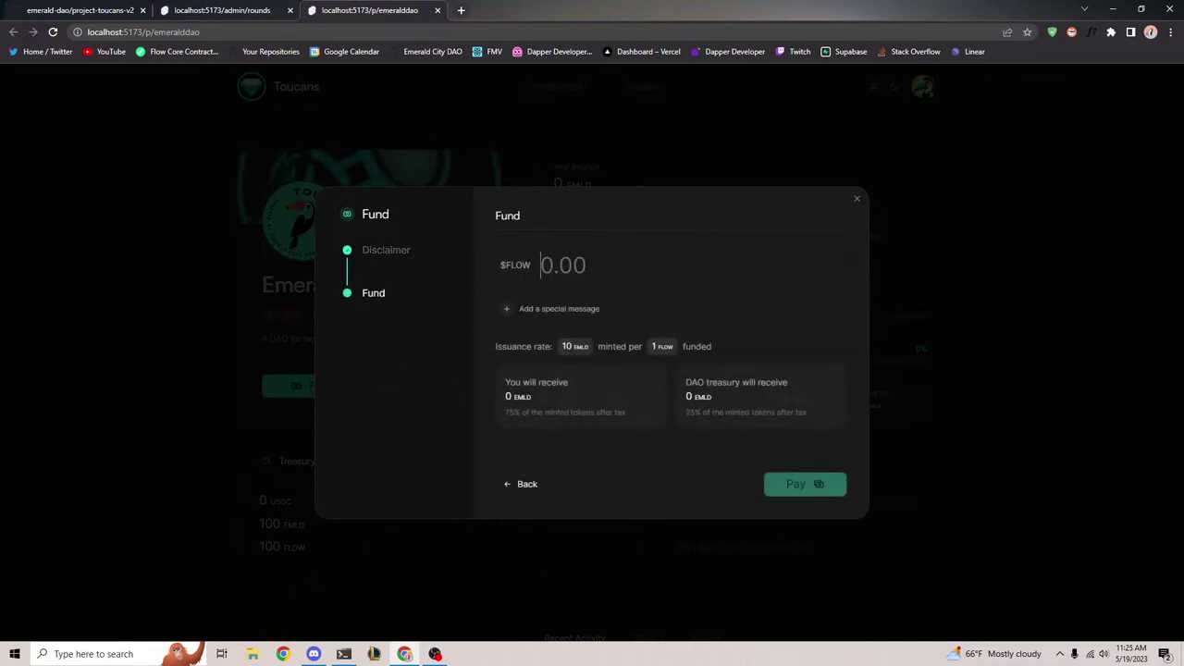
text(900)
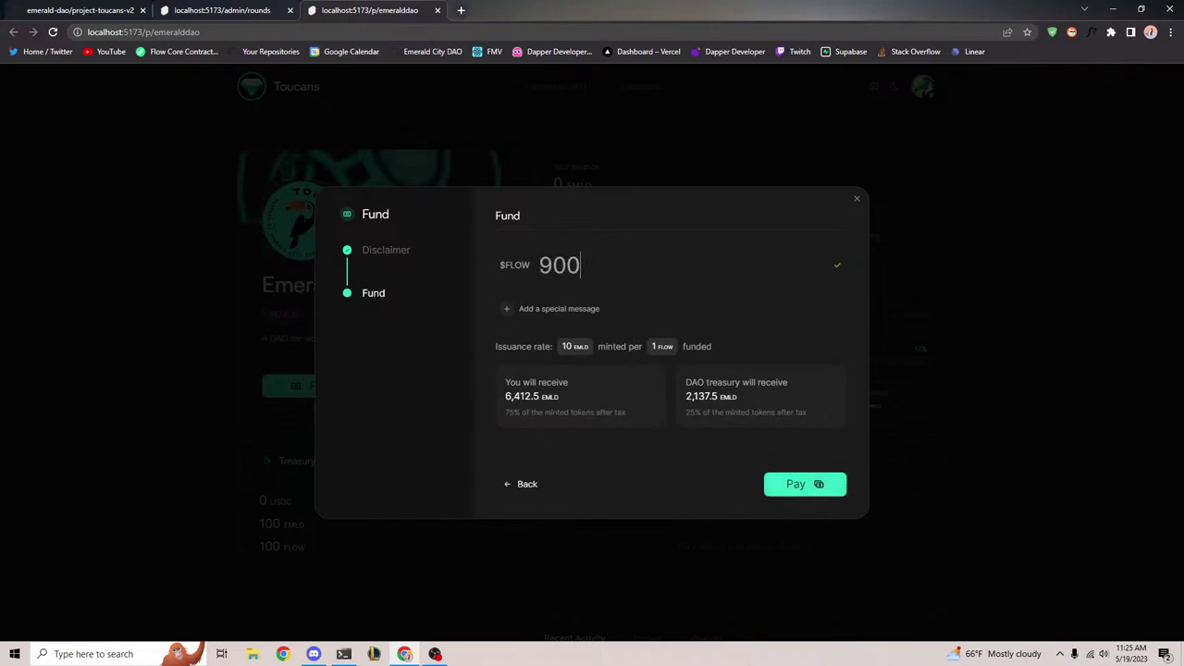
click(561, 310)
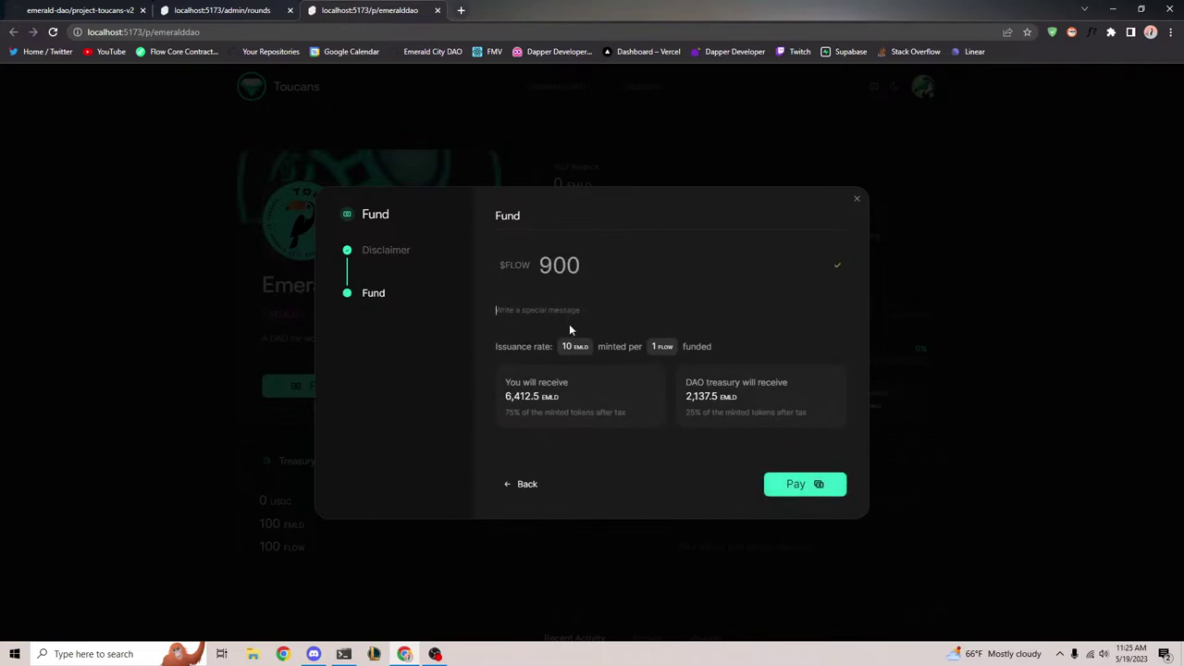
text(This project is really super awesome.)
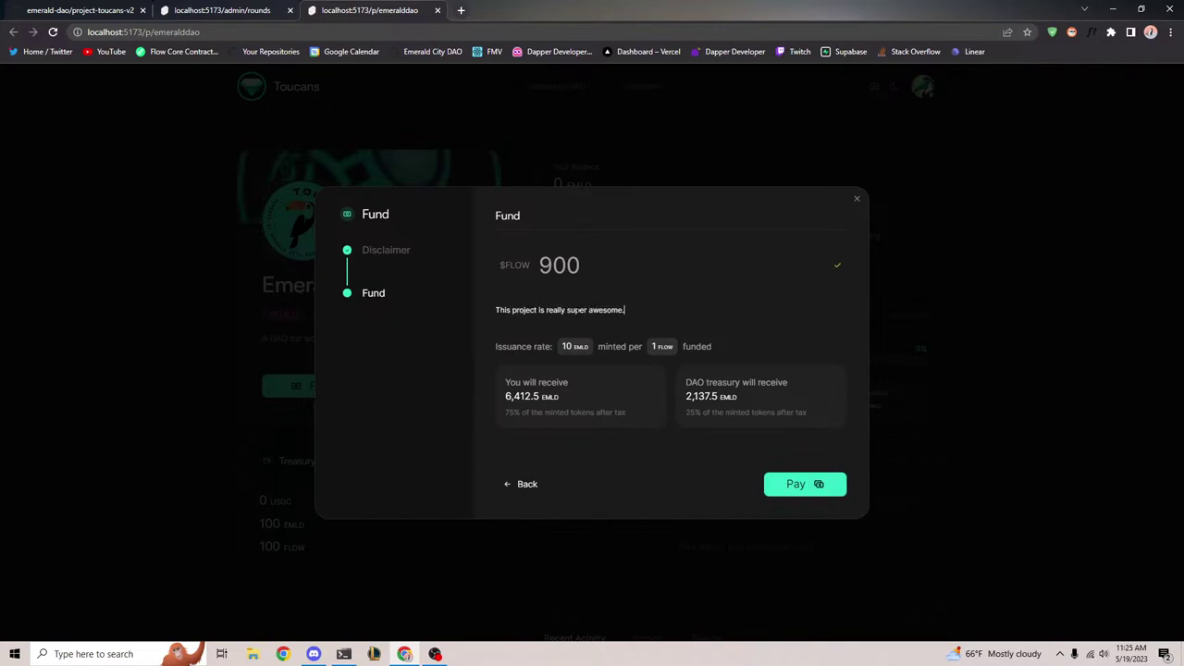
Review the 10 EMLD issuance rate and treasury share, then pay and approve the 900 FLOW
drag(566, 346, 733, 344)
drag(506, 381, 635, 423)
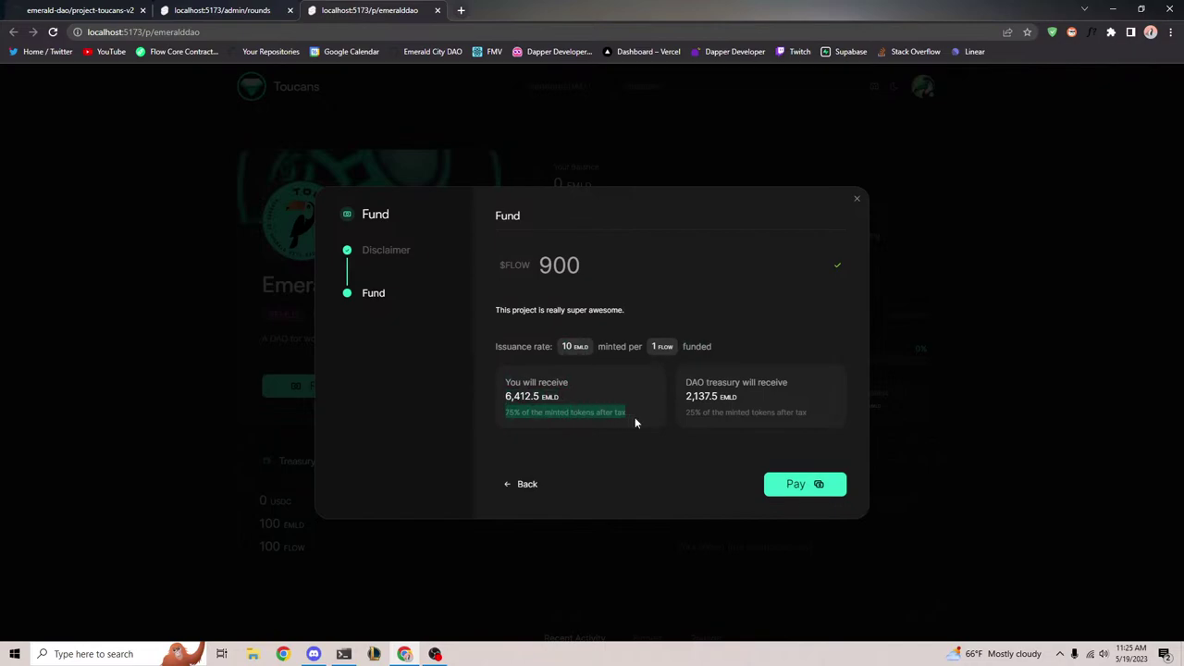
click(638, 420)
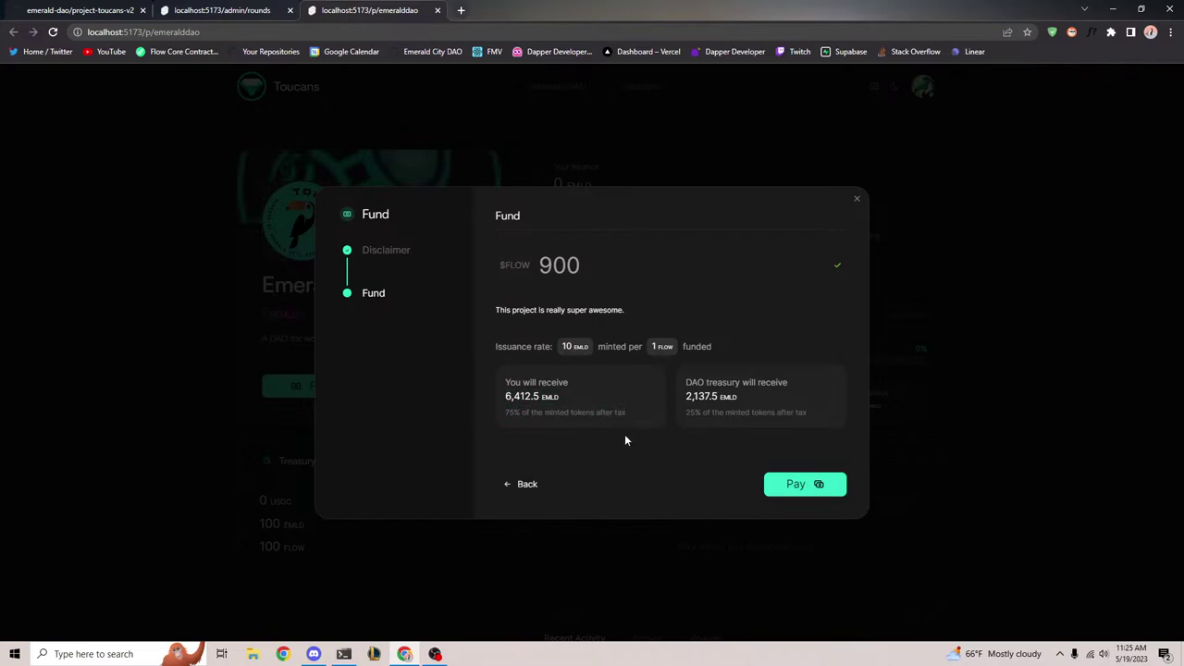
drag(685, 379, 824, 415)
click(823, 415)
click(803, 476)
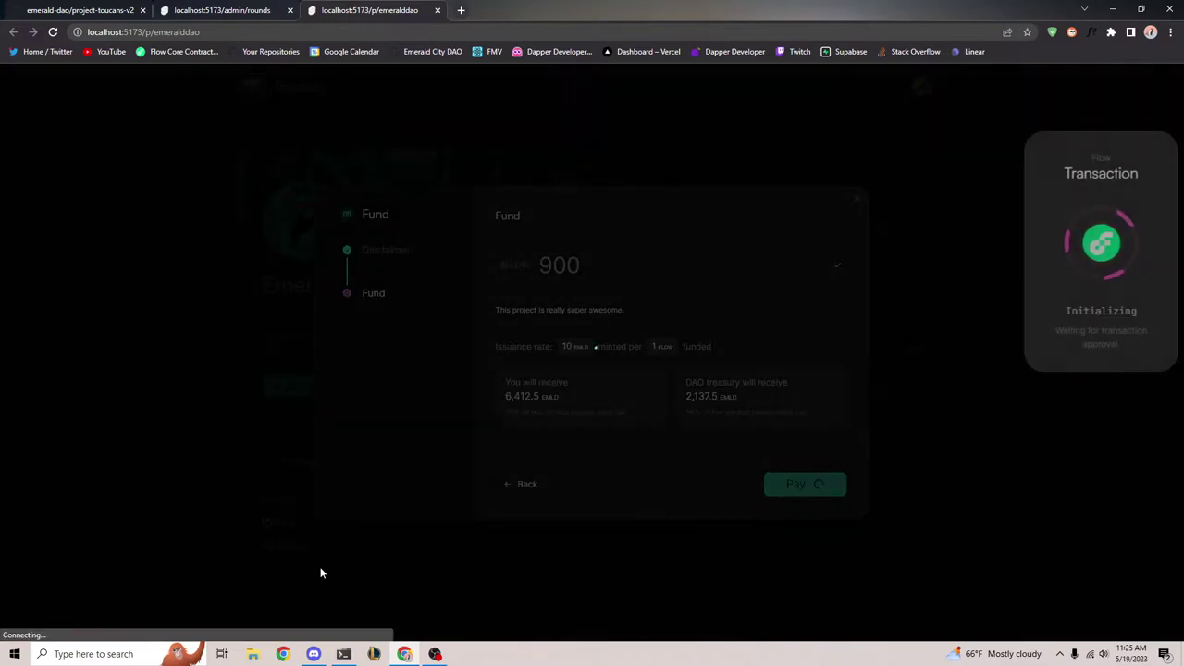
click(666, 580)
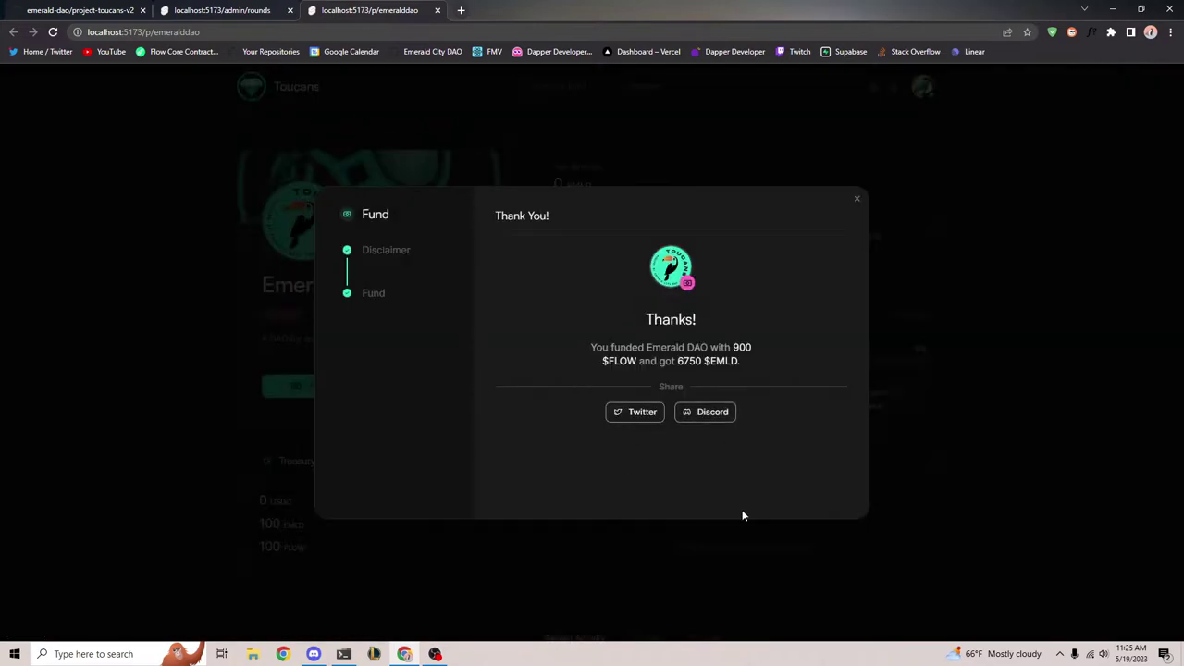
click(857, 201)
scroll(475, 468, down, 4)
Confirm the funding round now shows $855 of 1,000 FLOW raised
scroll(485, 467, up, 4)
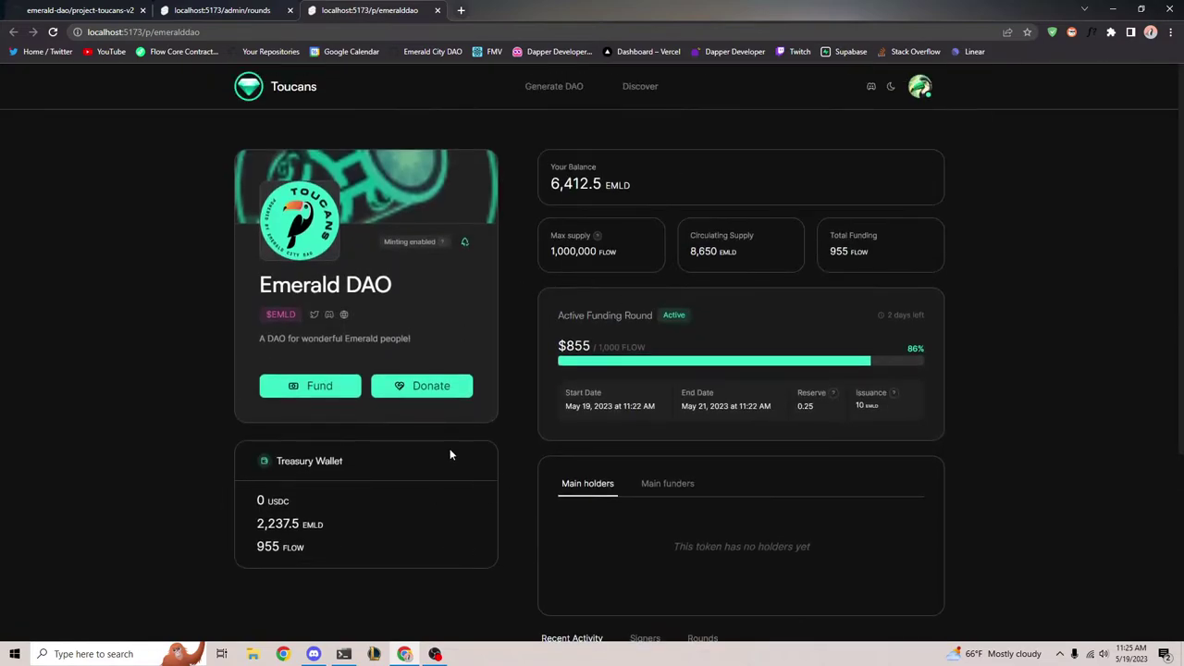
scroll(450, 453, down, 2)
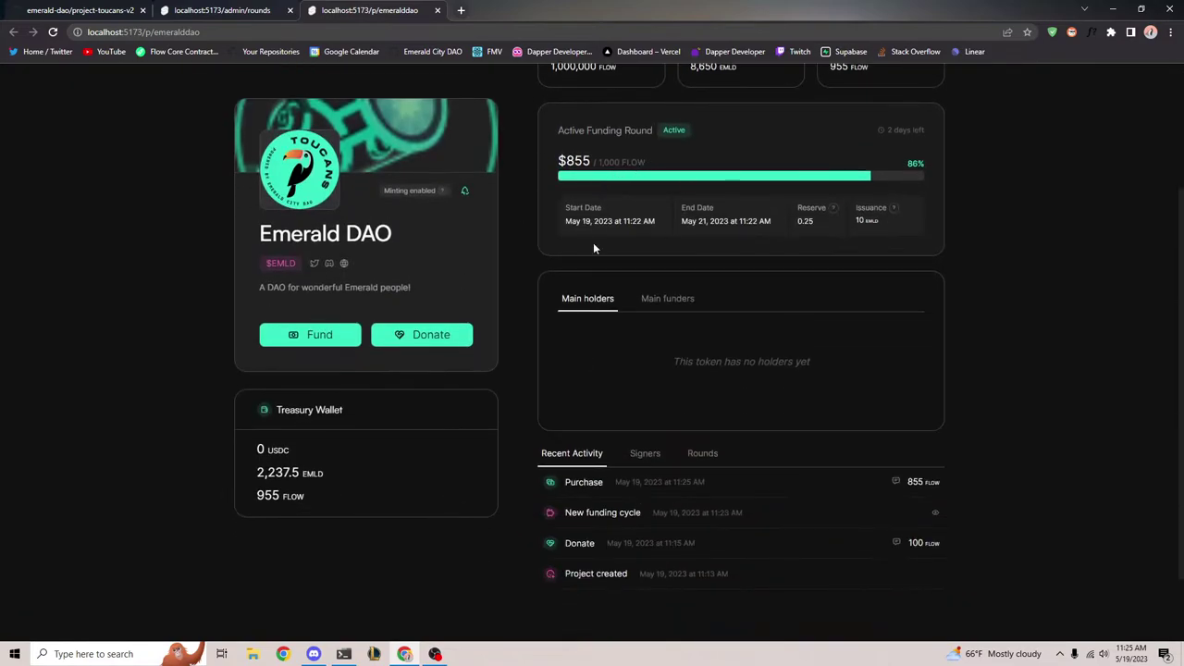
drag(566, 173, 698, 166)
scroll(699, 165, up, 2)
click(699, 348)
drag(558, 346, 701, 344)
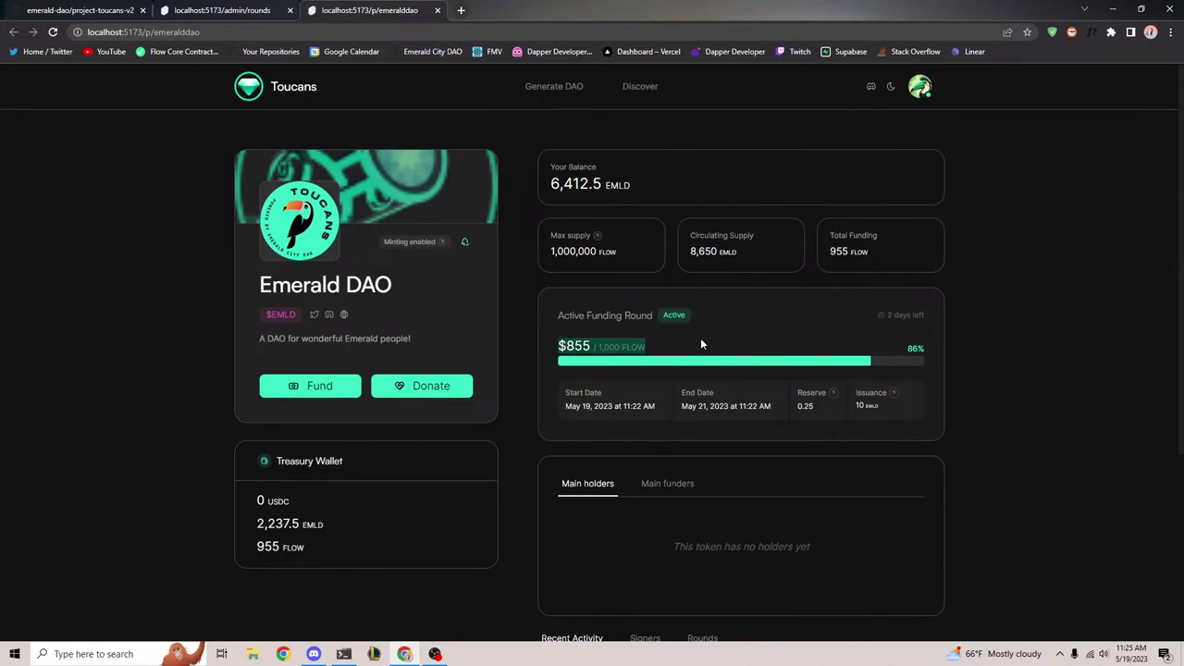
click(657, 331)
scroll(337, 549, down, 2)
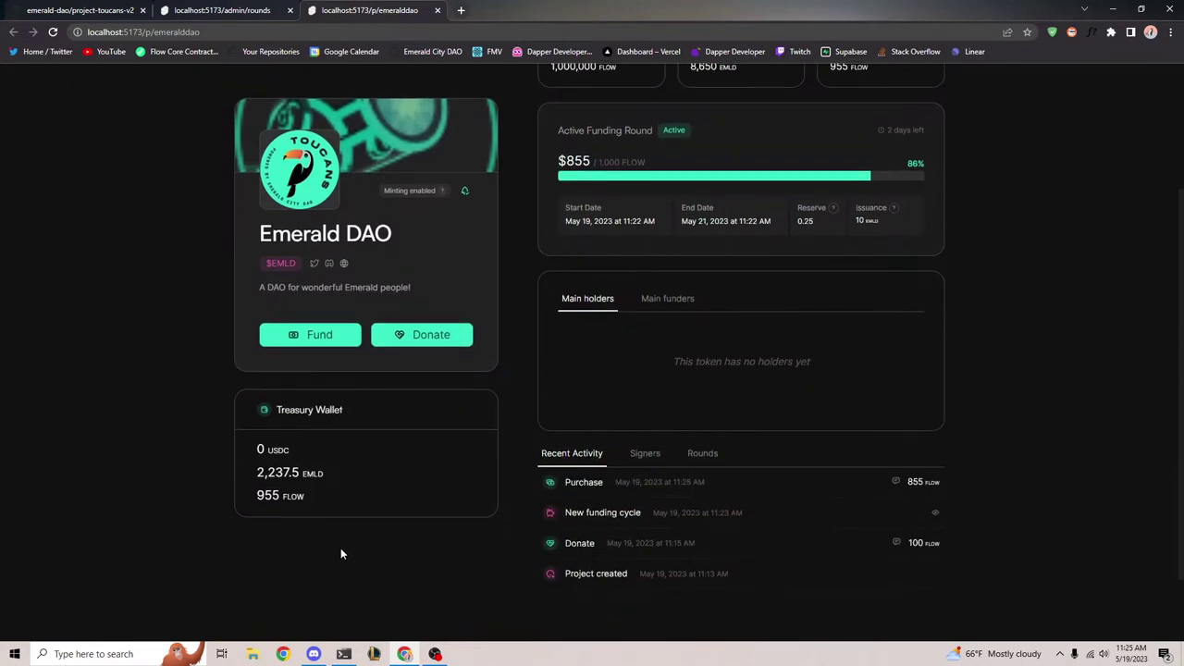
scroll(338, 554, down, 1)
Read the Purchase row's special message in Recent Activity
drag(528, 391, 959, 396)
click(895, 390)
drag(507, 363, 651, 363)
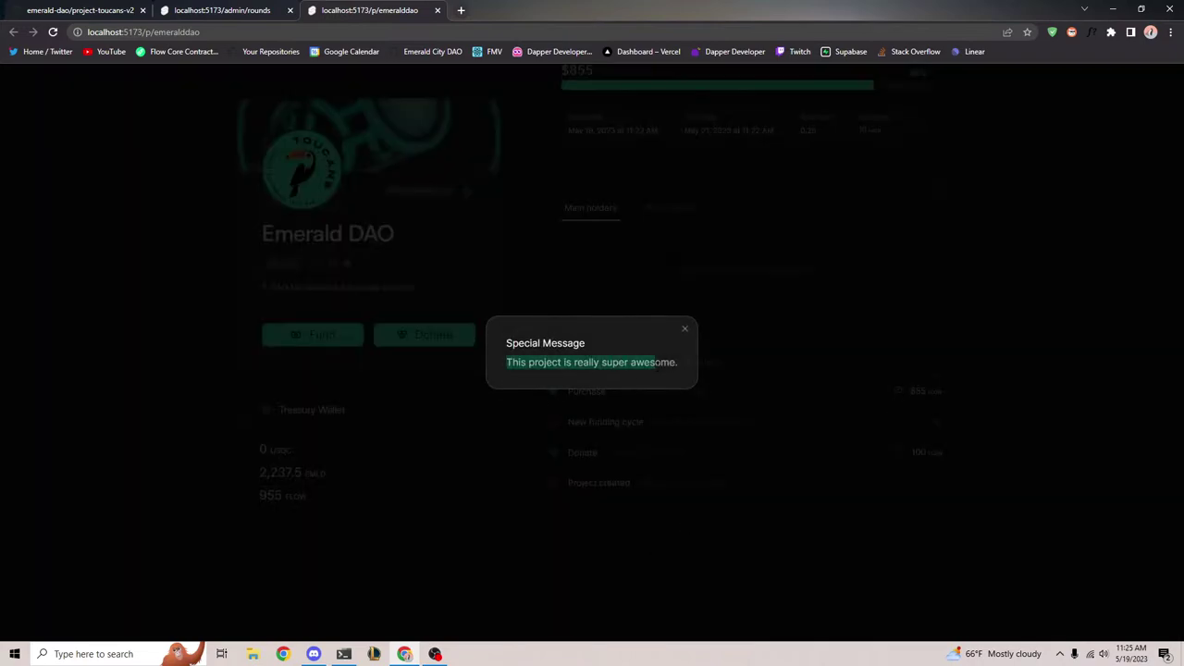
click(684, 330)
Check the treasury wallet holds 2,237.5 EMLD and 955 FLOW
scroll(511, 559, up, 3)
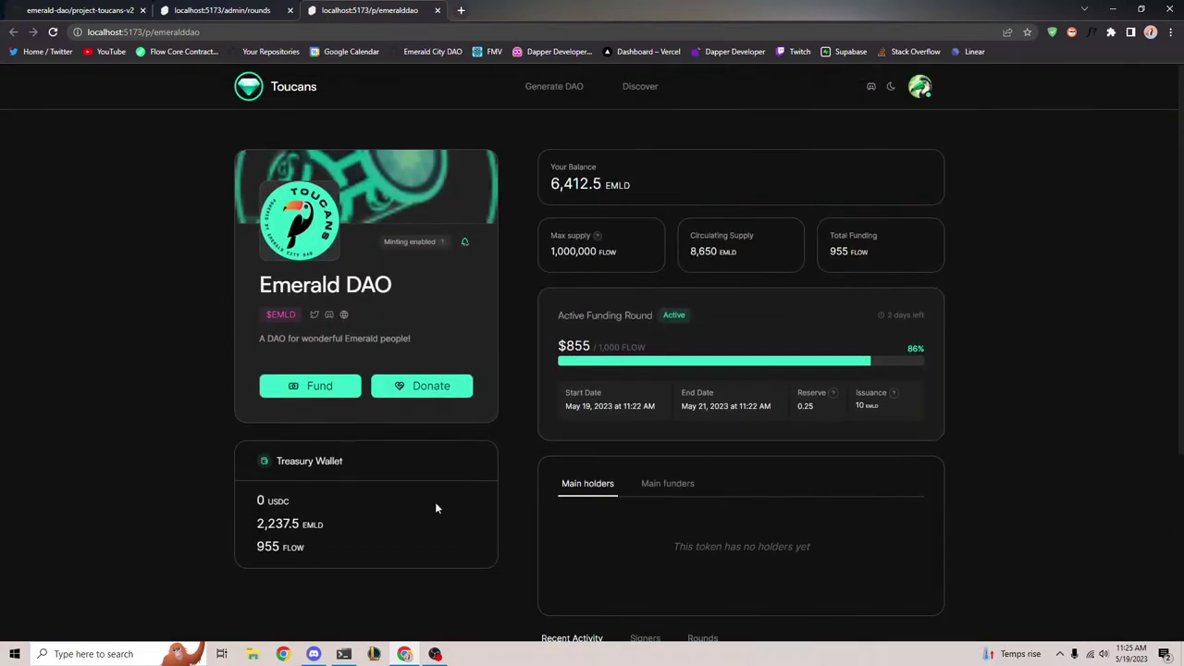
triple_click(338, 521)
click(351, 510)
drag(263, 519, 402, 518)
click(403, 519)
drag(258, 552, 361, 539)
click(239, 544)
click(250, 551)
mouse_move(250, 551)
mouse_down()
mouse_move(344, 539)
mouse_move(253, 549)
mouse_up()
click(676, 282)
click(312, 389)
Fund Emerald DAO with 200 FLOW instead of 900 and approve the payment in the wallet
click(801, 484)
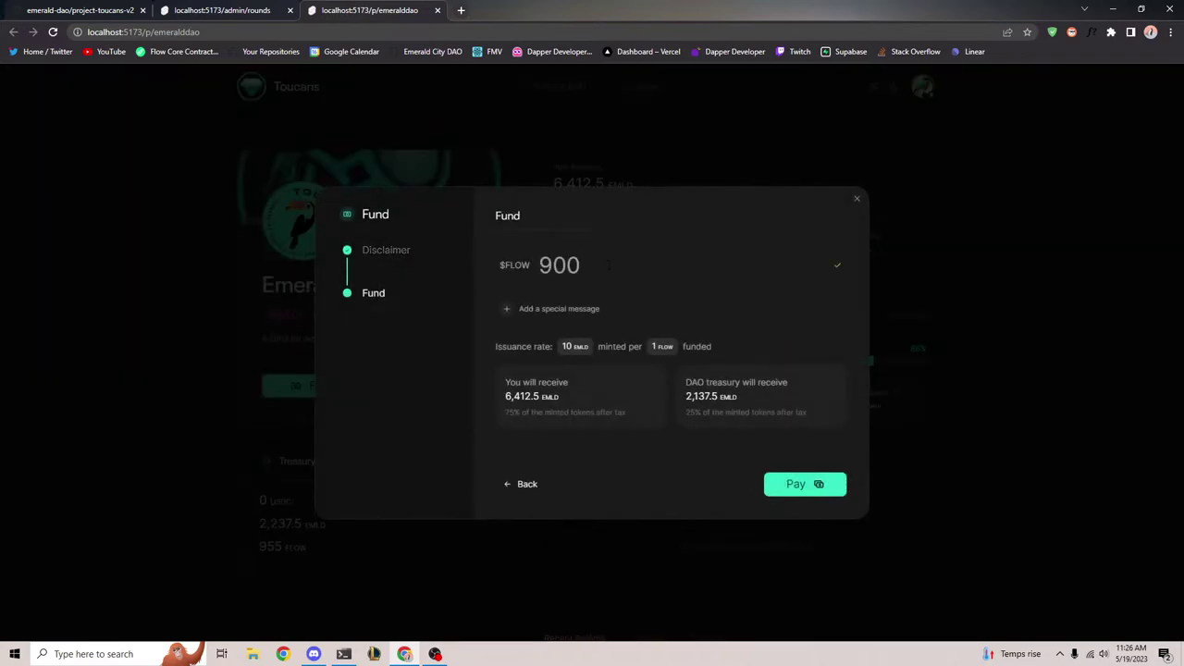
key(ctrl+a)
text(200)
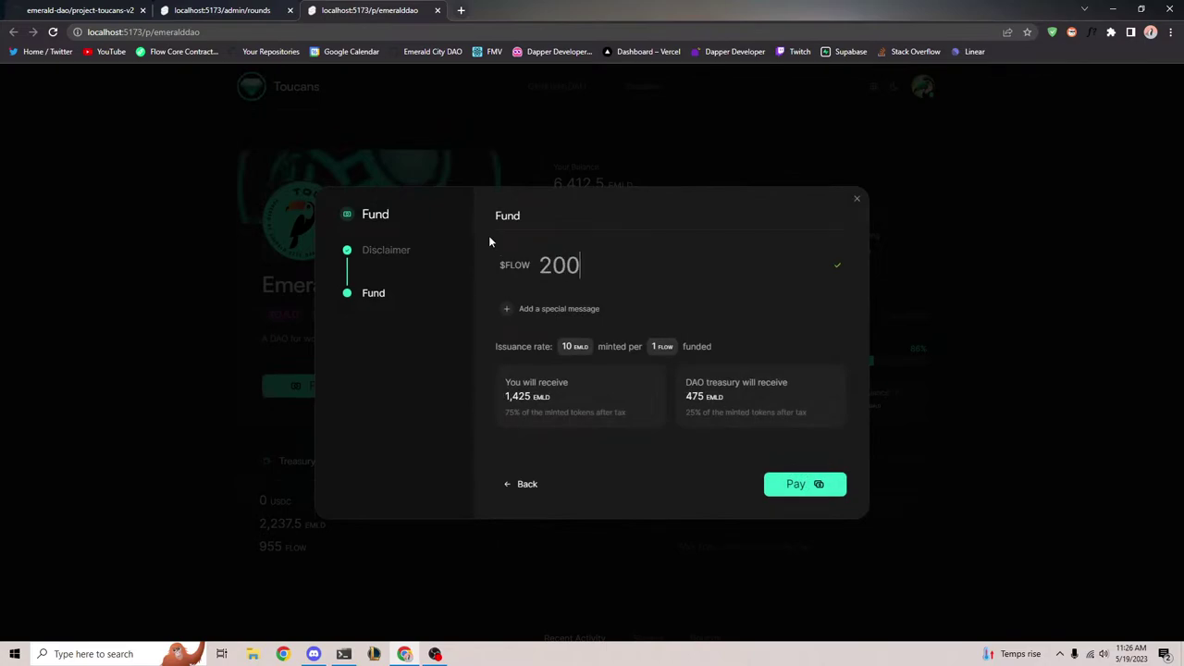
click(805, 484)
click(685, 578)
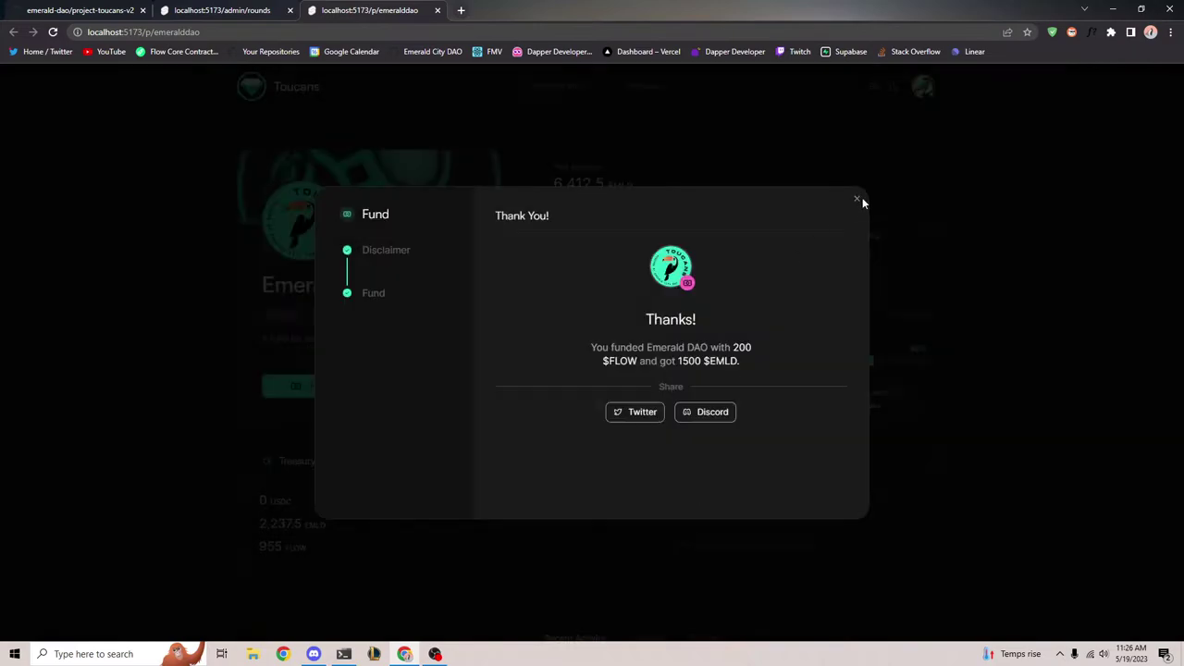
click(857, 198)
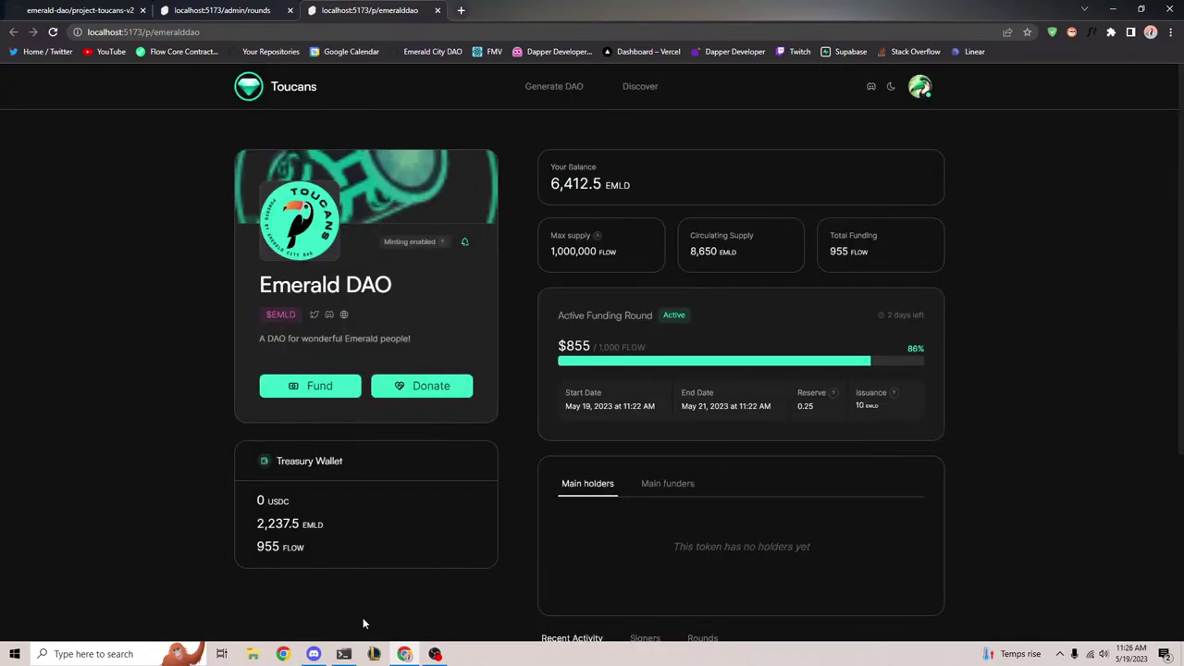
scroll(327, 490, down, 2)
scroll(362, 573, up, 2)
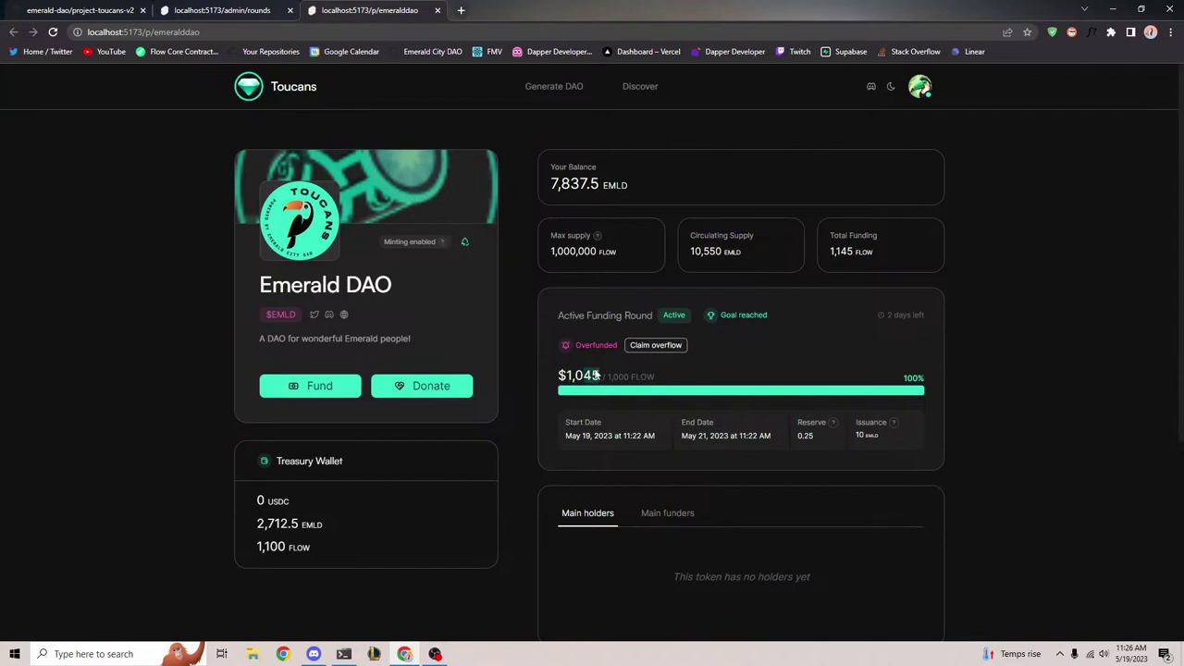
click(669, 349)
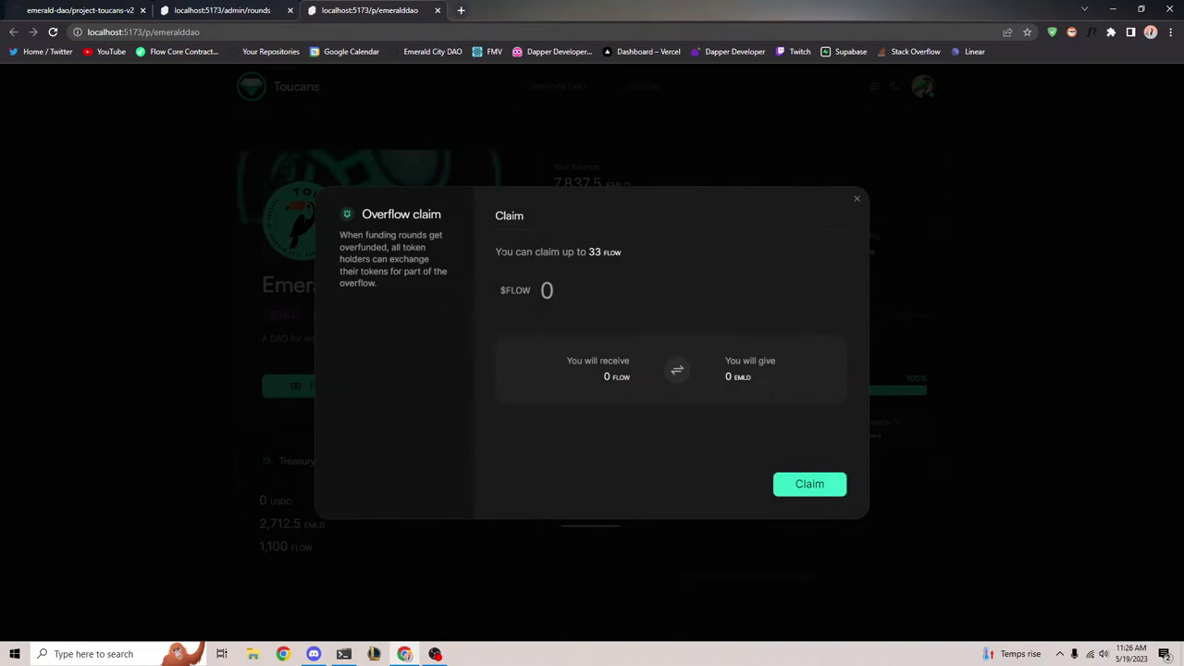
drag(493, 251, 660, 257)
click(660, 253)
drag(559, 254, 651, 253)
click(651, 253)
click(601, 295)
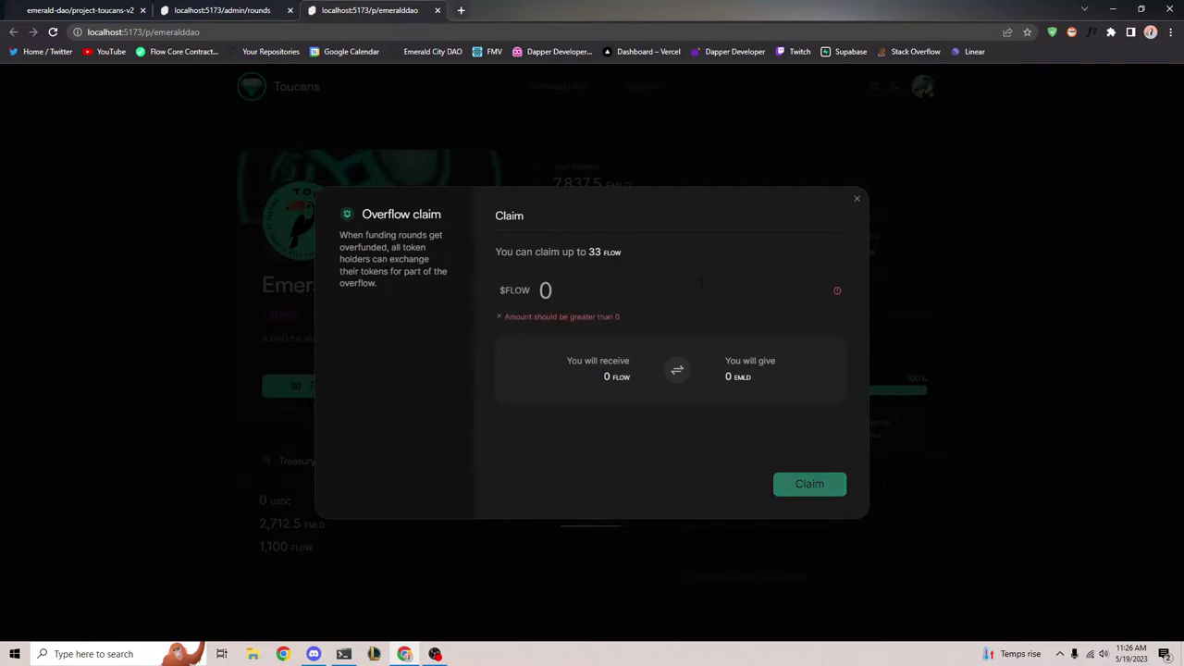
text(30)
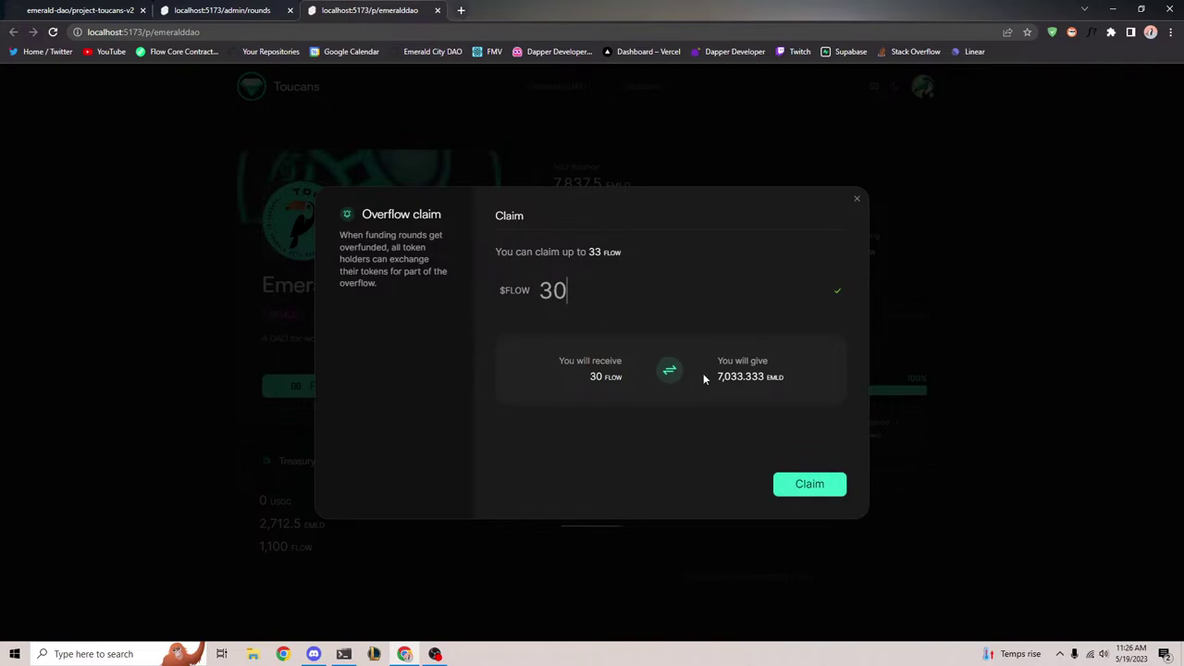
drag(708, 379, 826, 383)
drag(708, 381, 816, 377)
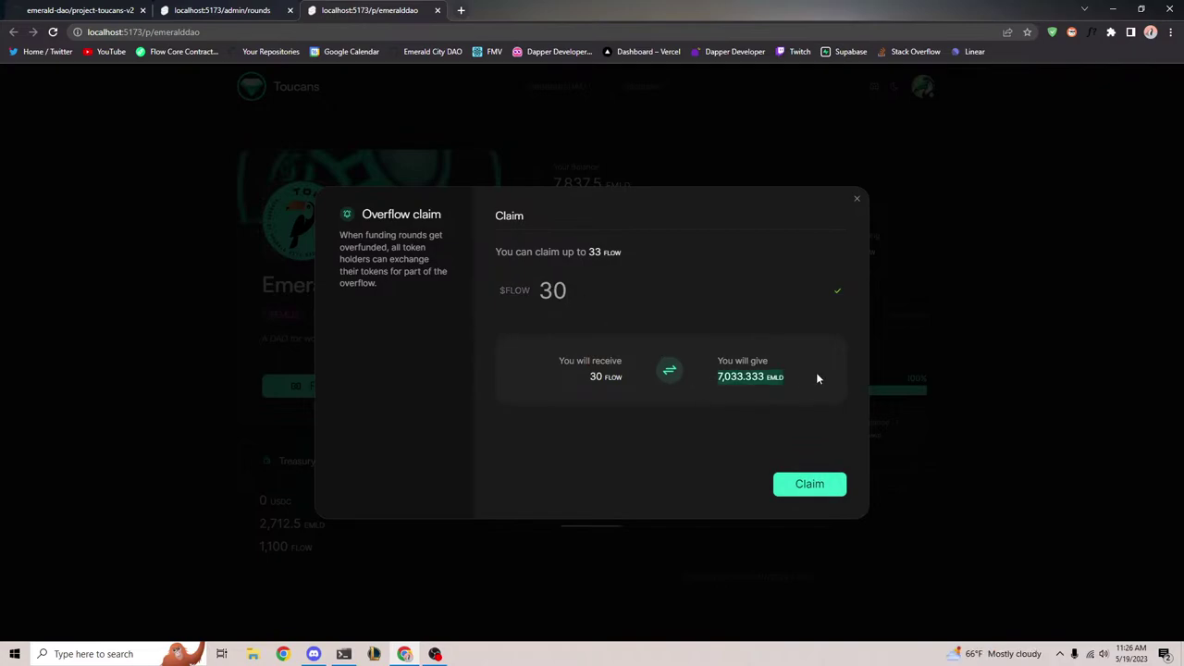
click(816, 372)
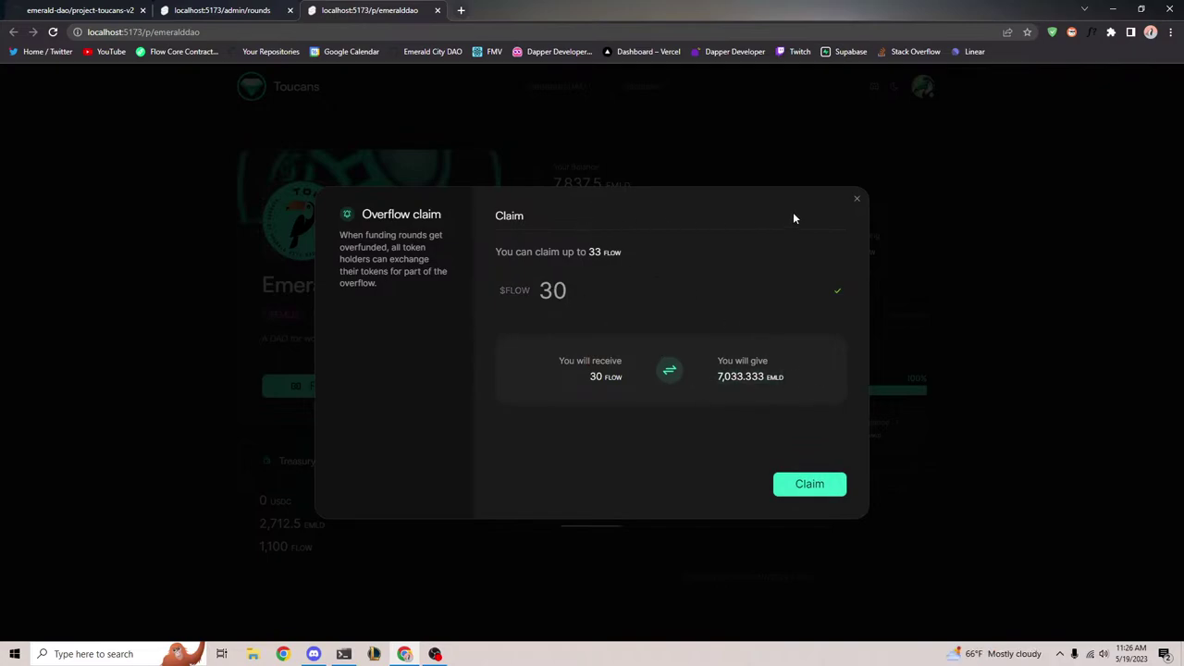
click(856, 197)
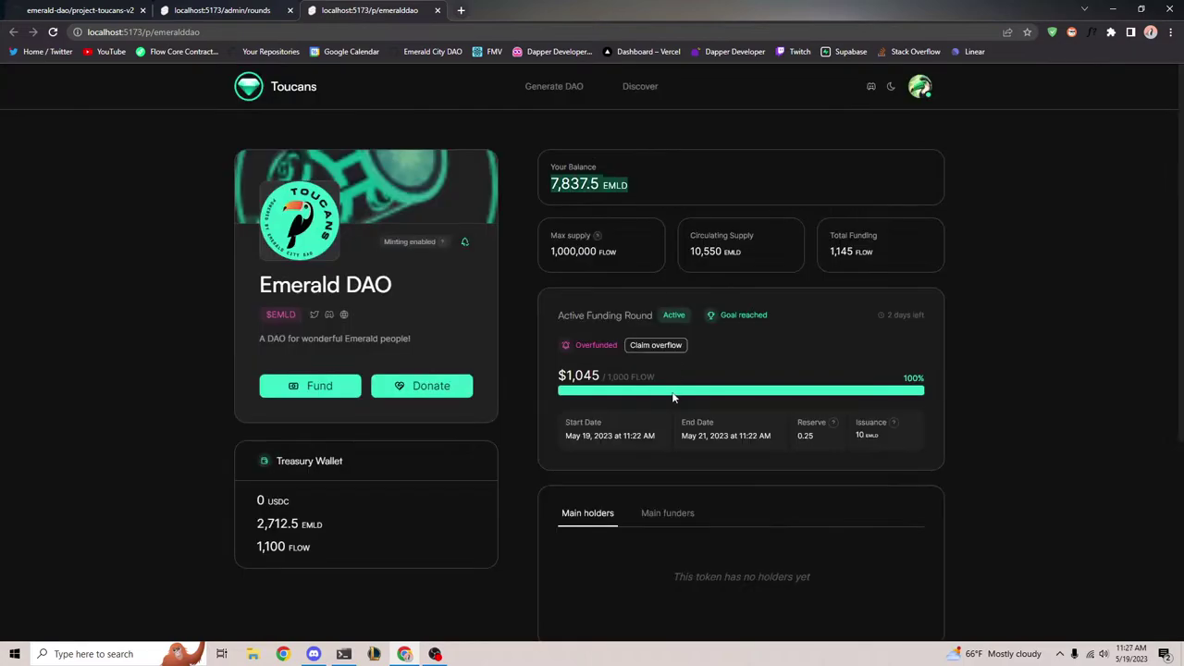
click(659, 345)
text(30)
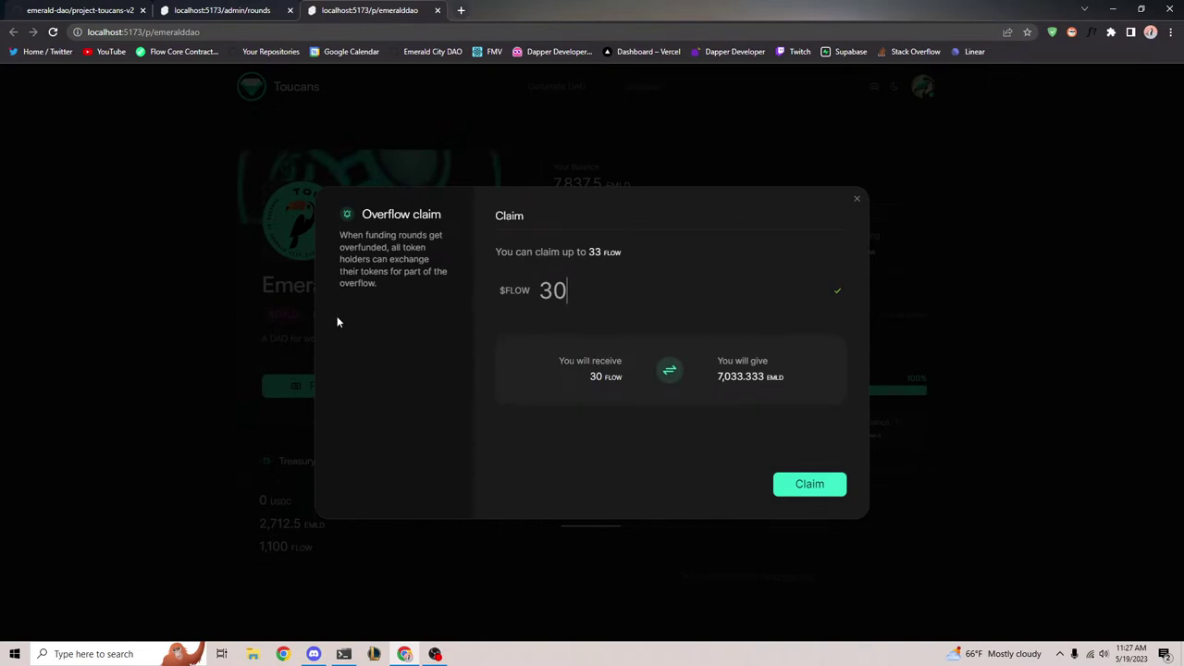
drag(478, 216, 869, 503)
click(672, 232)
click(857, 198)
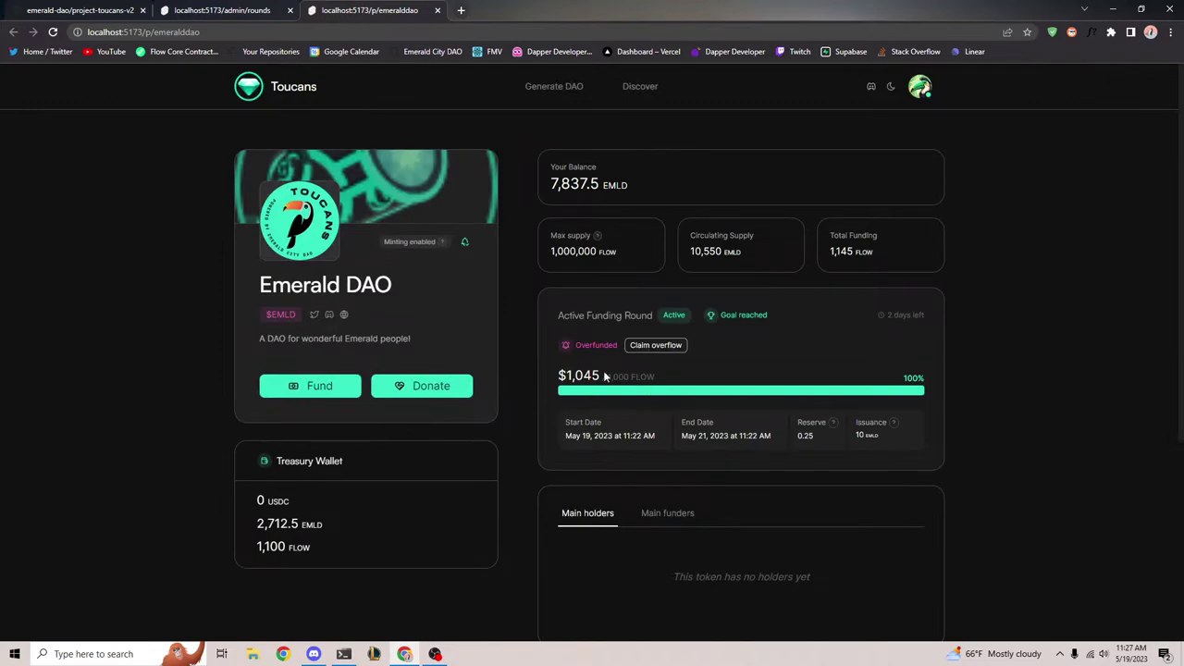
click(655, 345)
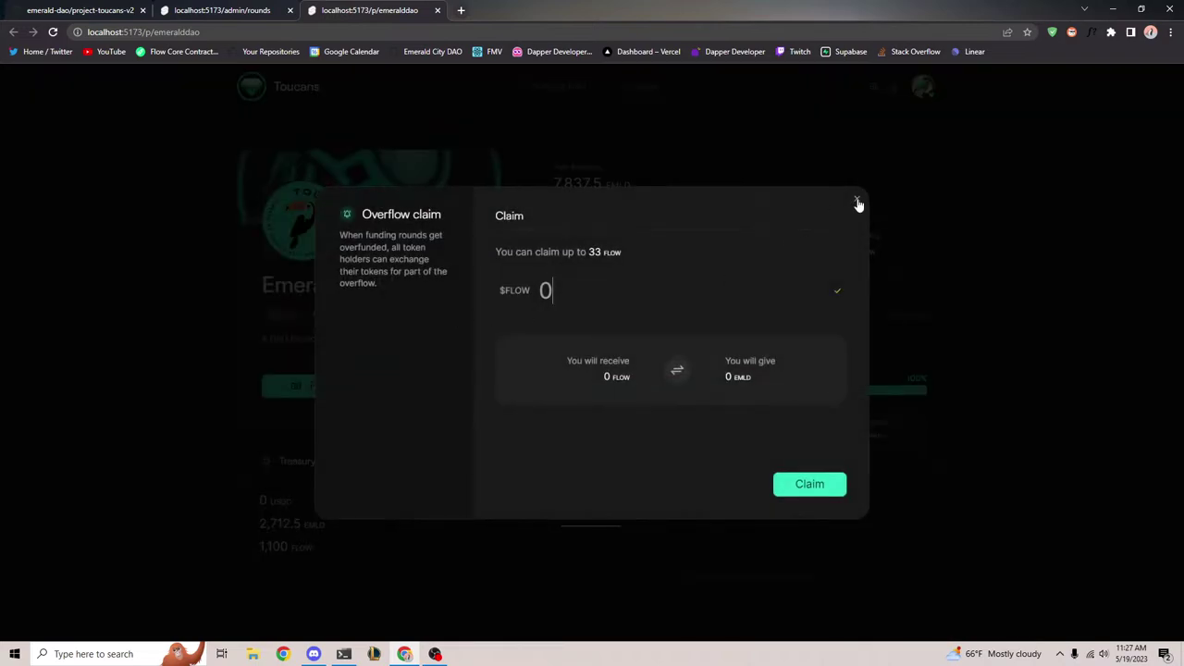
click(857, 199)
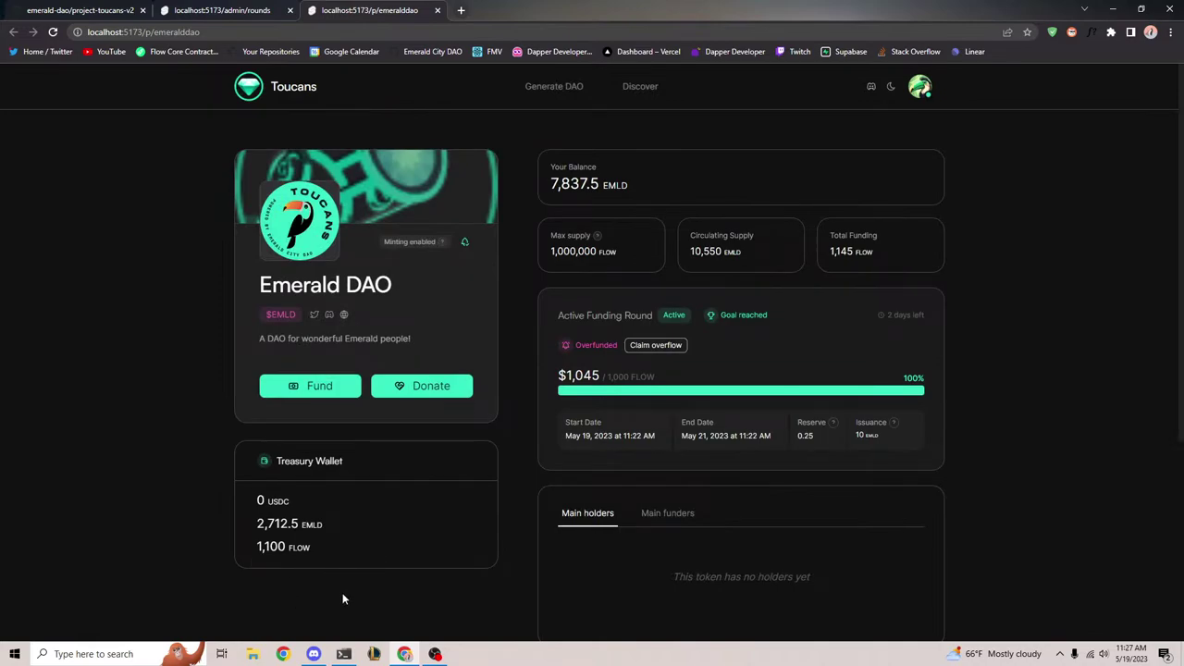
scroll(343, 600, down, 3)
scroll(342, 606, up, 3)
click(236, 12)
Browse the Mint, Withdraw, Actions Queue and Multisig admin pages, reloading the admin tab
click(211, 267)
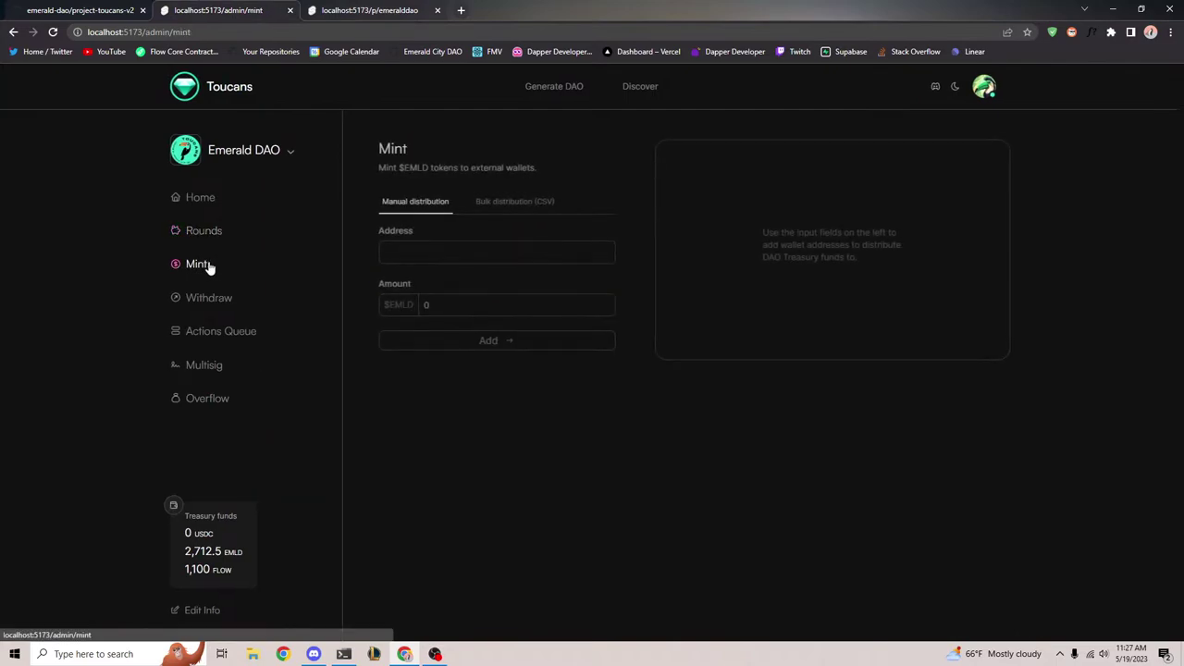
click(211, 298)
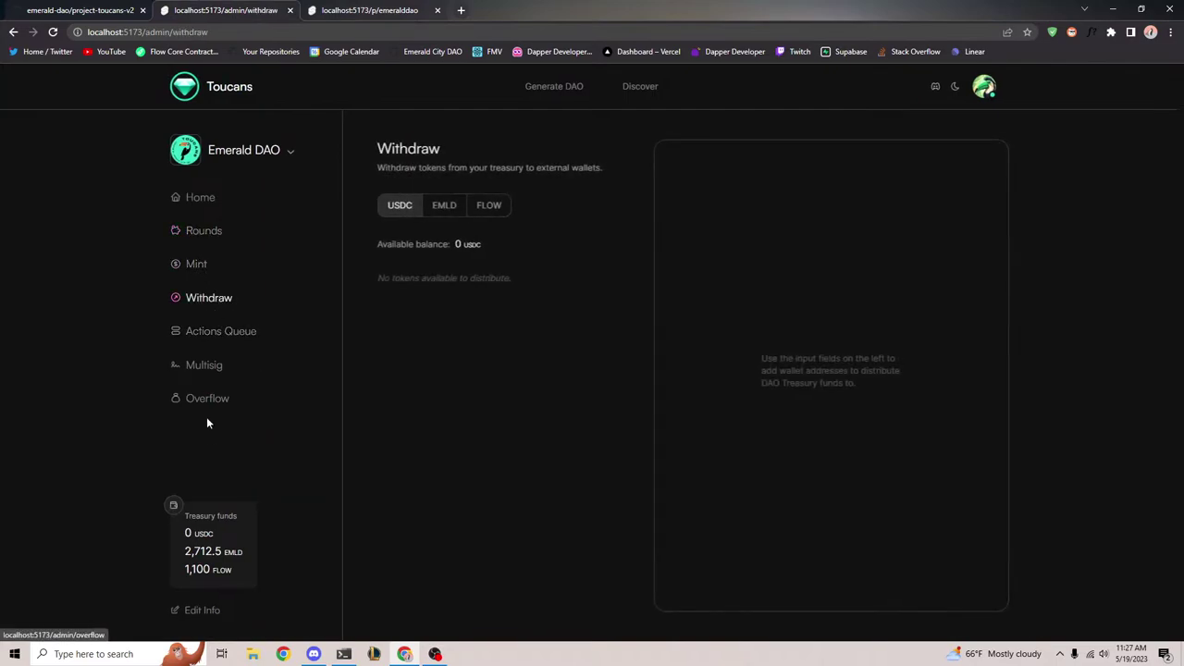
click(218, 333)
click(215, 375)
click(339, 10)
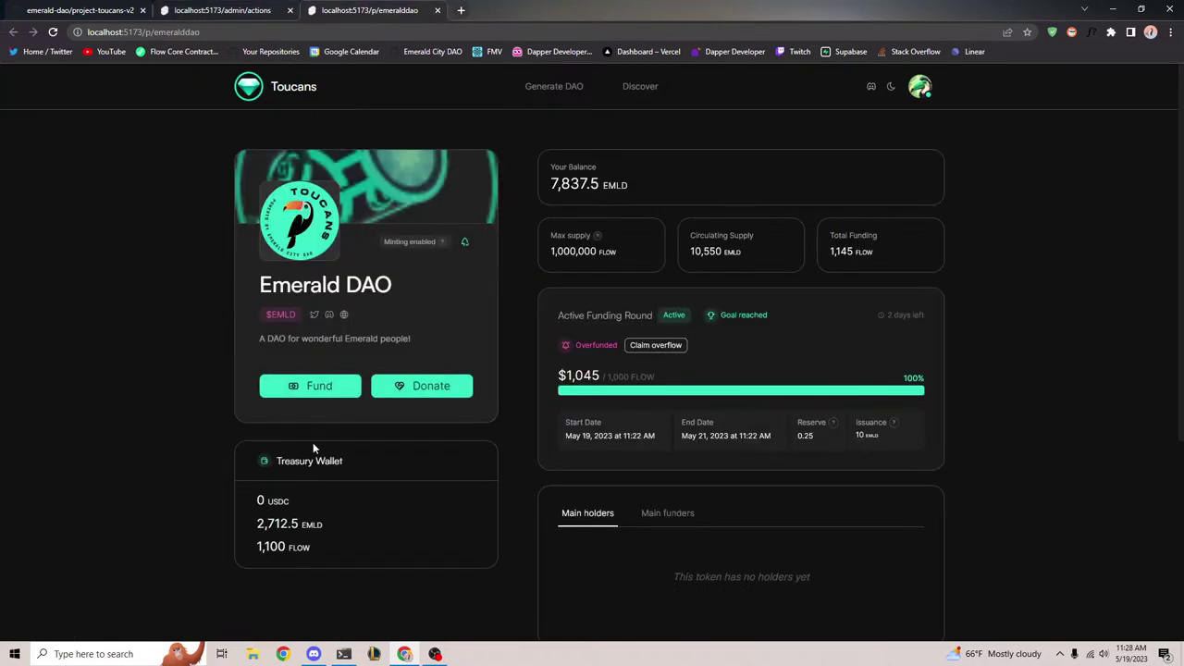
click(277, 10)
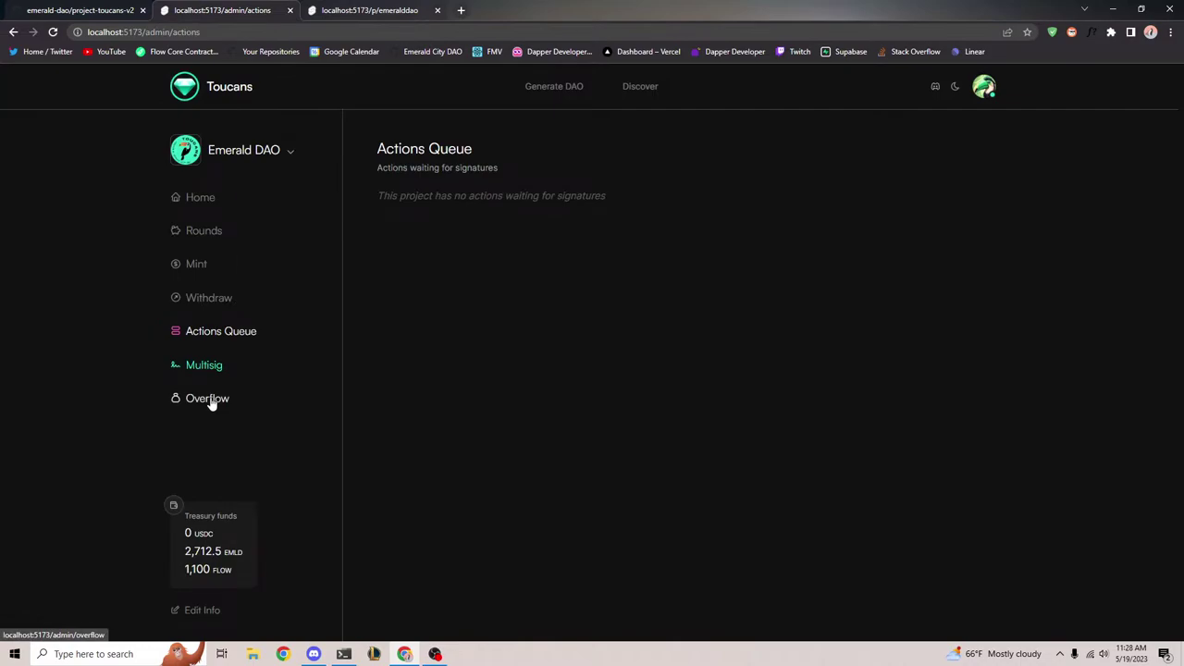
click(52, 32)
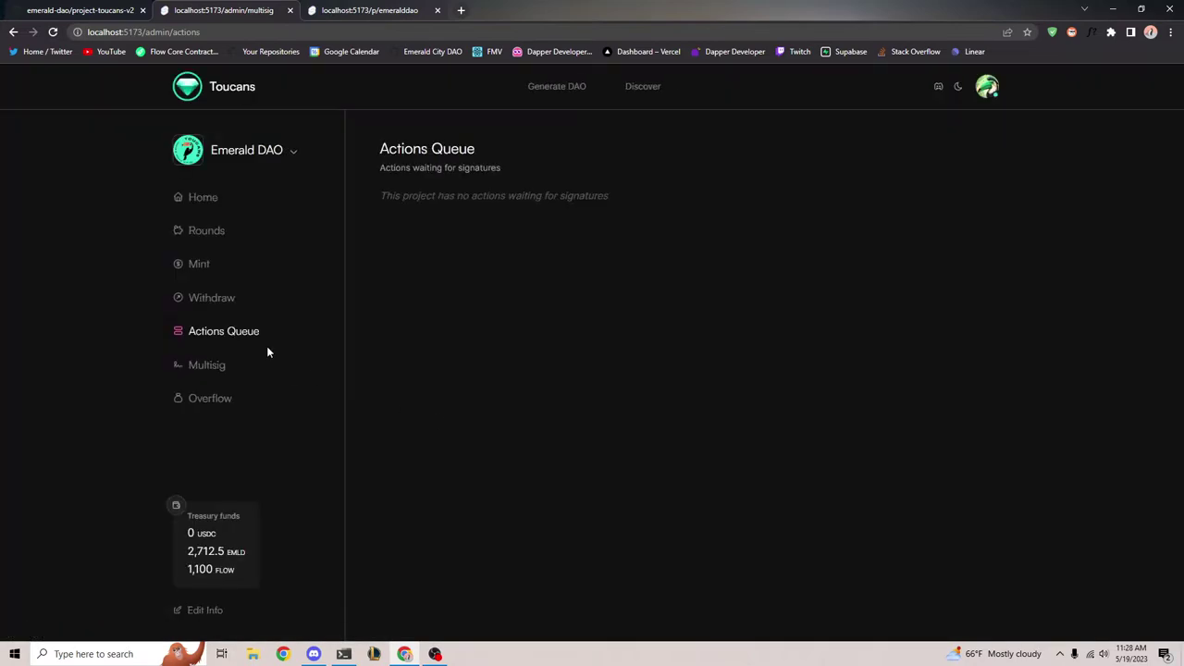
click(205, 365)
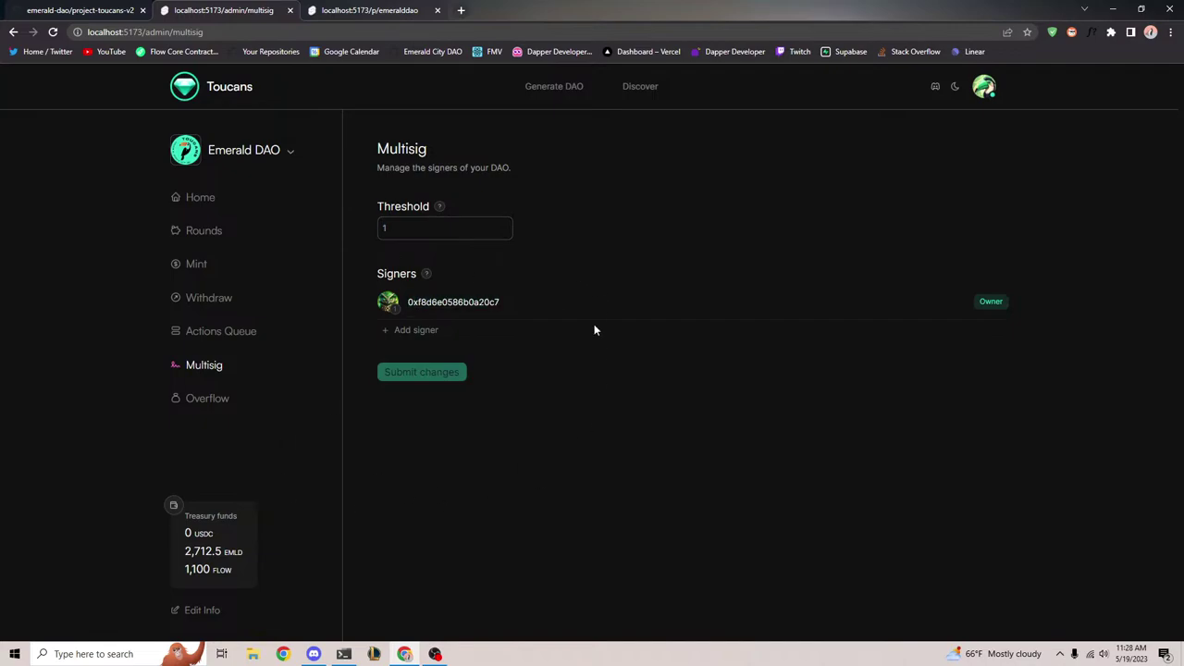
Open a new browser tab and load the local Toucans site at localhost:5173
click(461, 10)
text(lo)
key(Return)
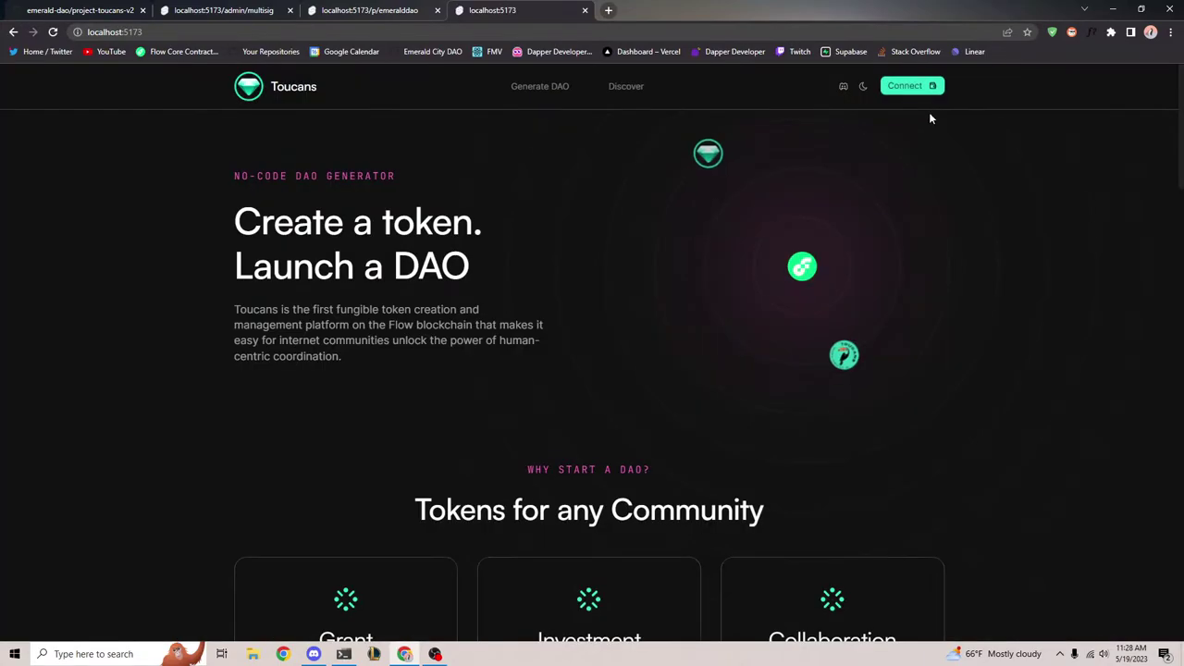
Connect Account A in the FCL Dev Wallet and paste its address into a new Multisig signer entry
click(914, 87)
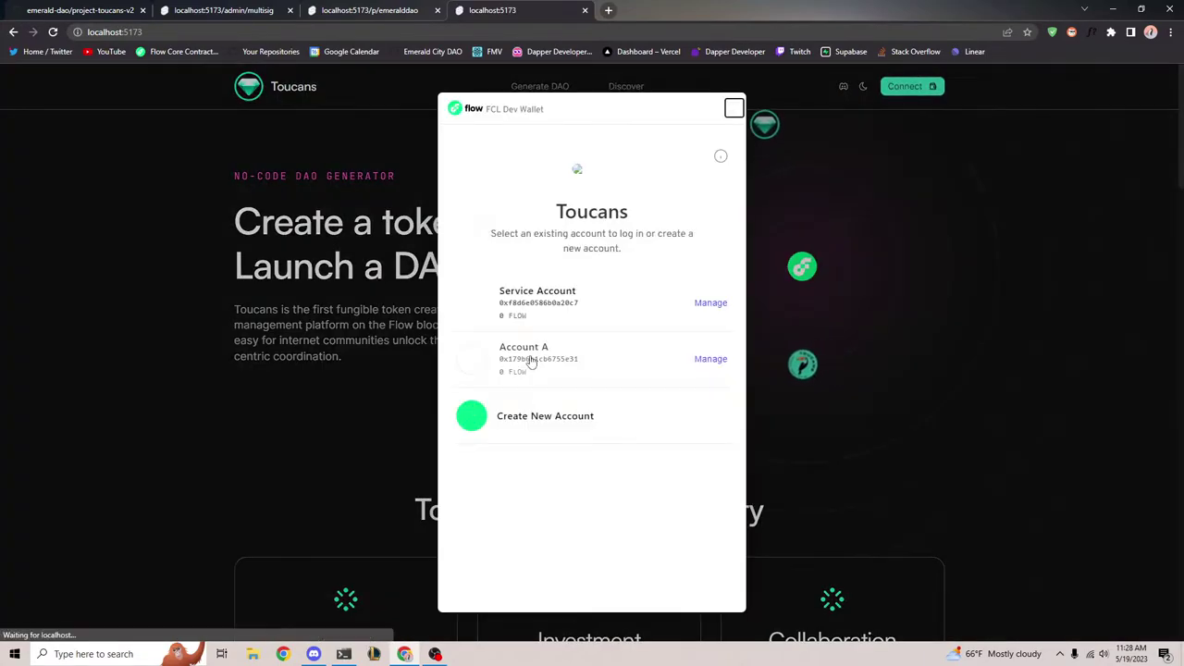
click(530, 364)
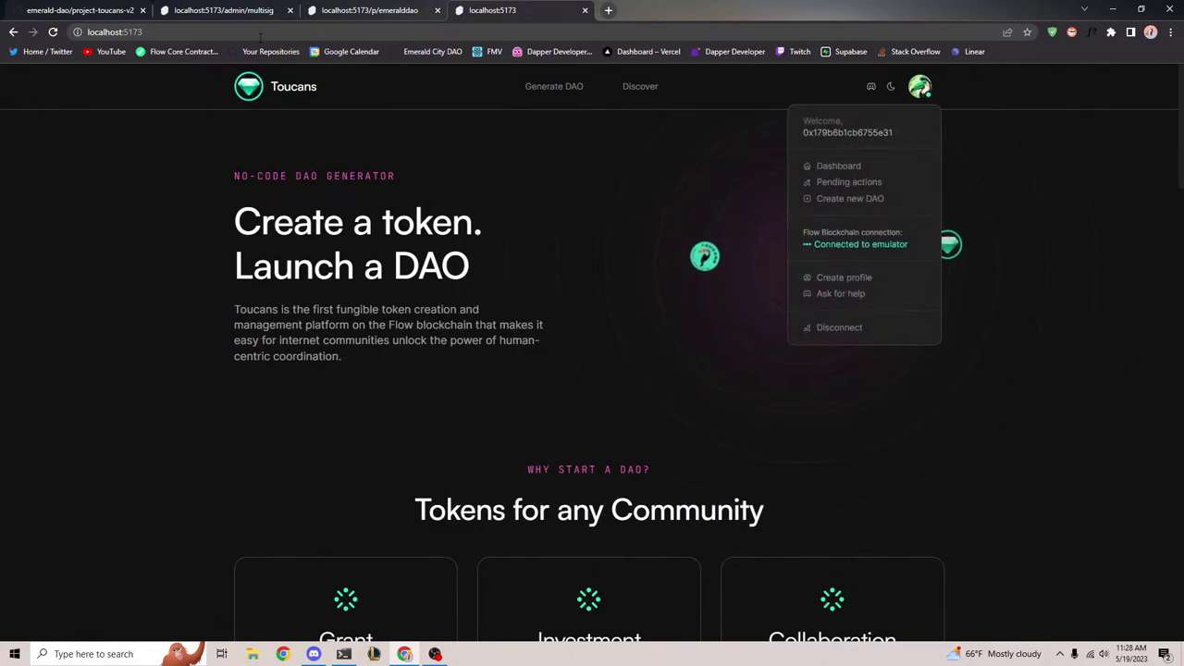
click(241, 13)
click(415, 329)
click(481, 341)
text(0x179b6b1cb6755e31)
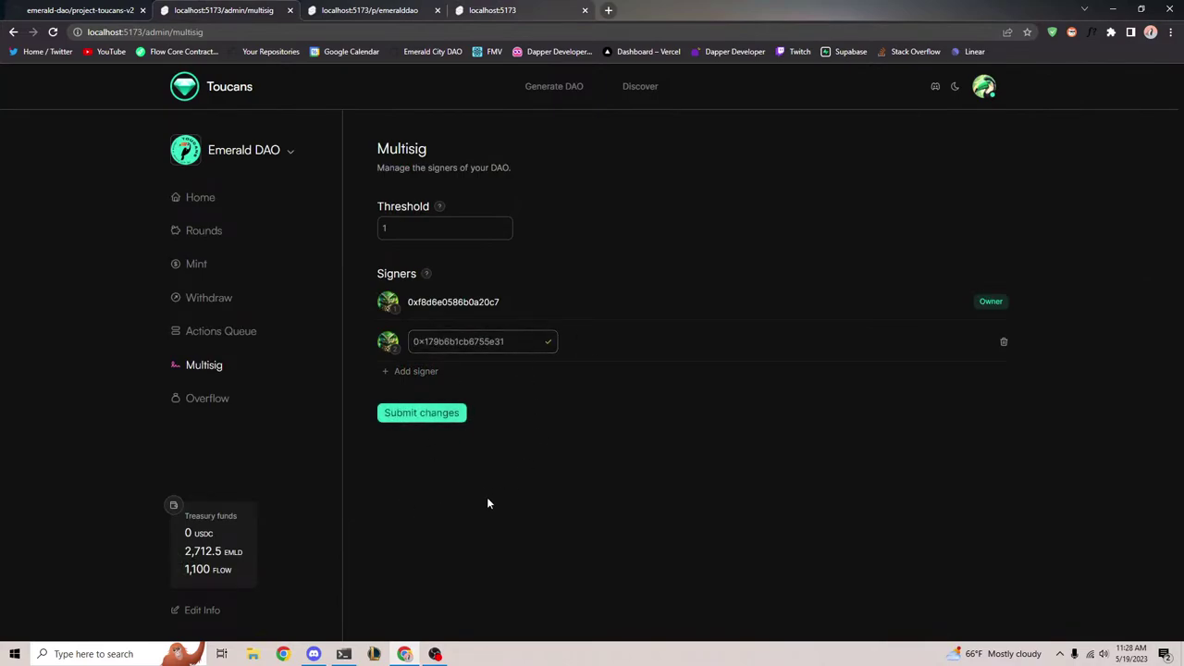
Try submitting the new signer, then the signer with threshold 2, both transactions failing
click(422, 412)
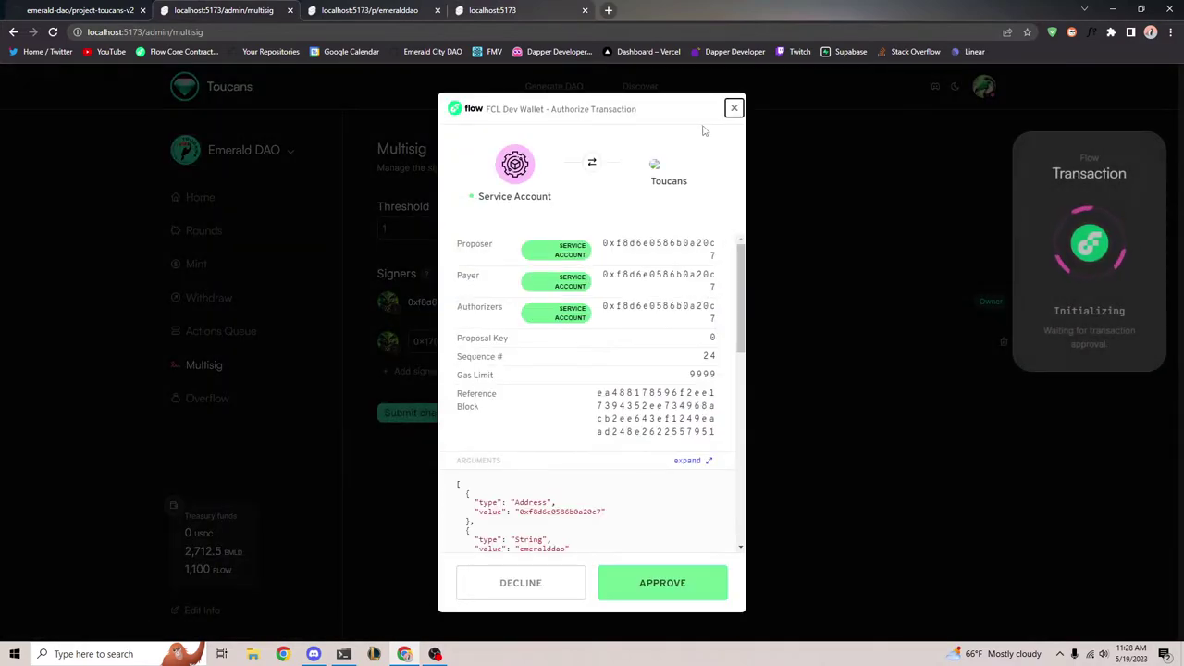
click(734, 109)
click(53, 32)
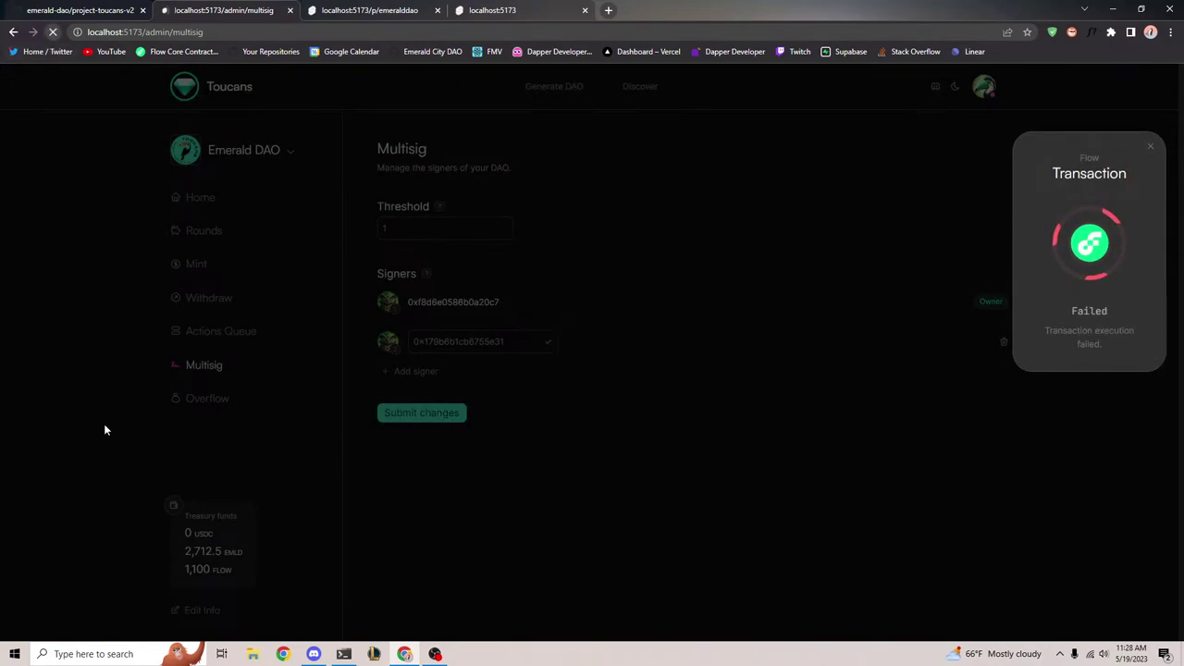
text(2)
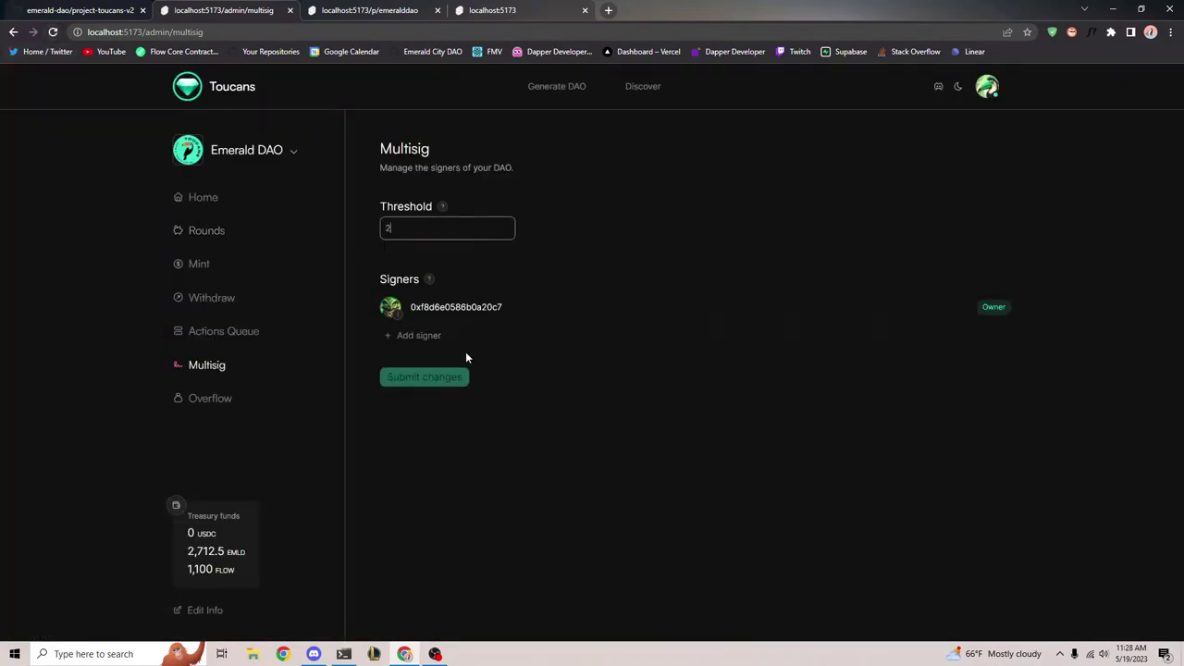
click(421, 335)
text(0x179b6b1cb6755e31)
click(416, 227)
click(450, 418)
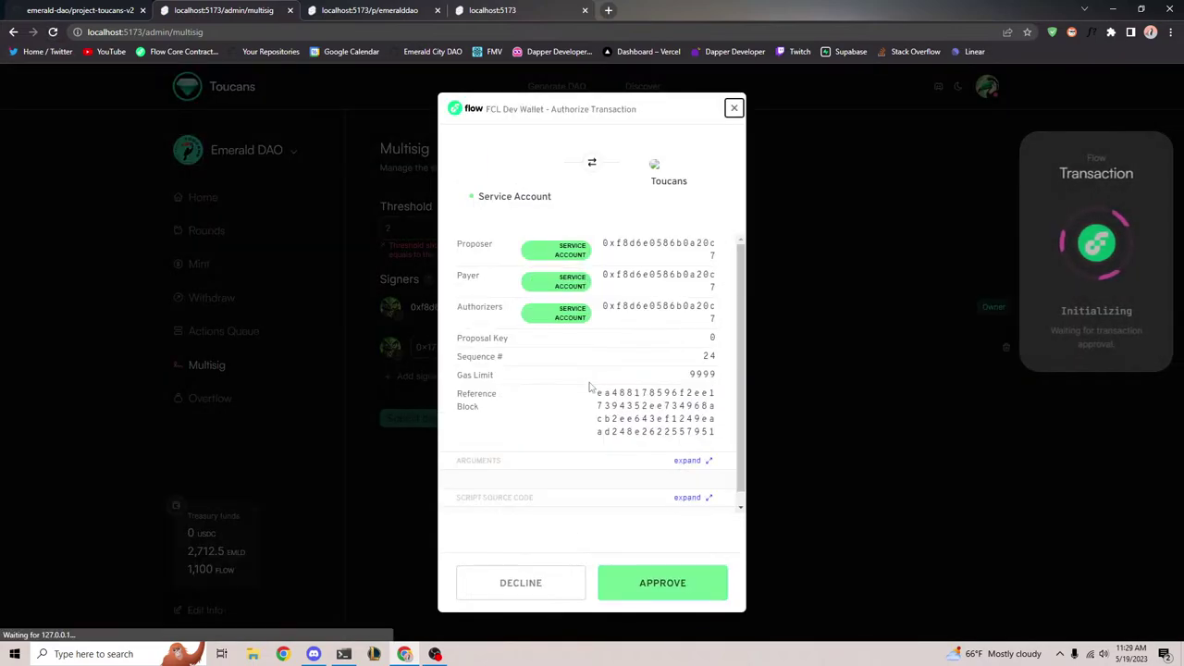
click(672, 590)
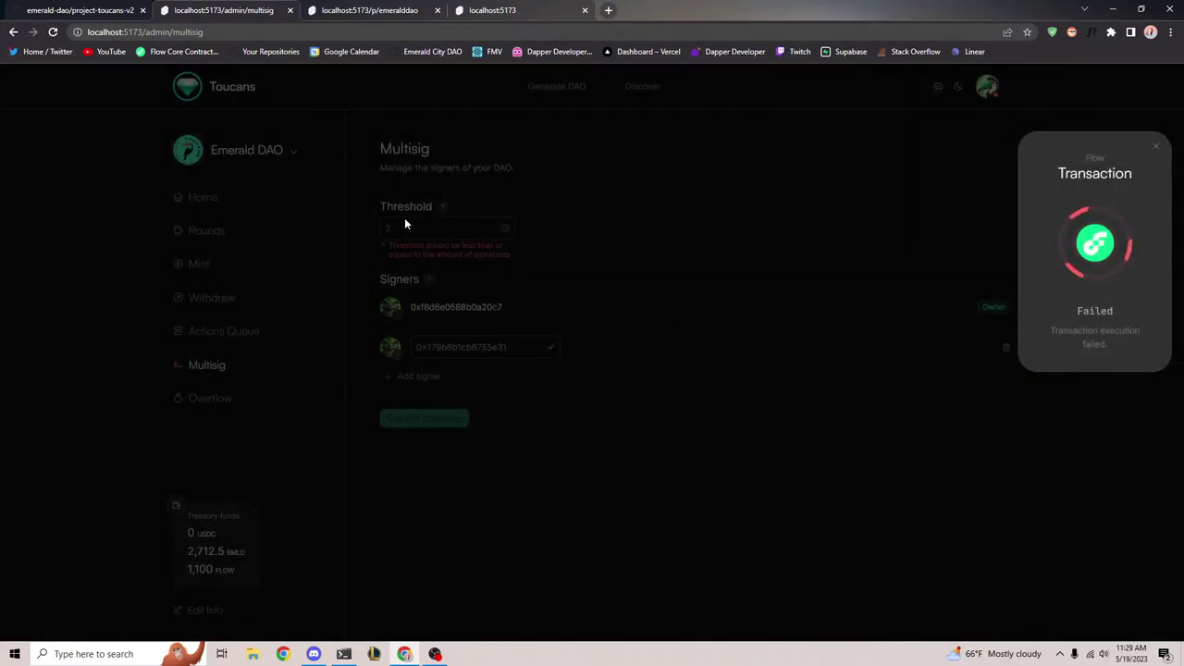
click(52, 33)
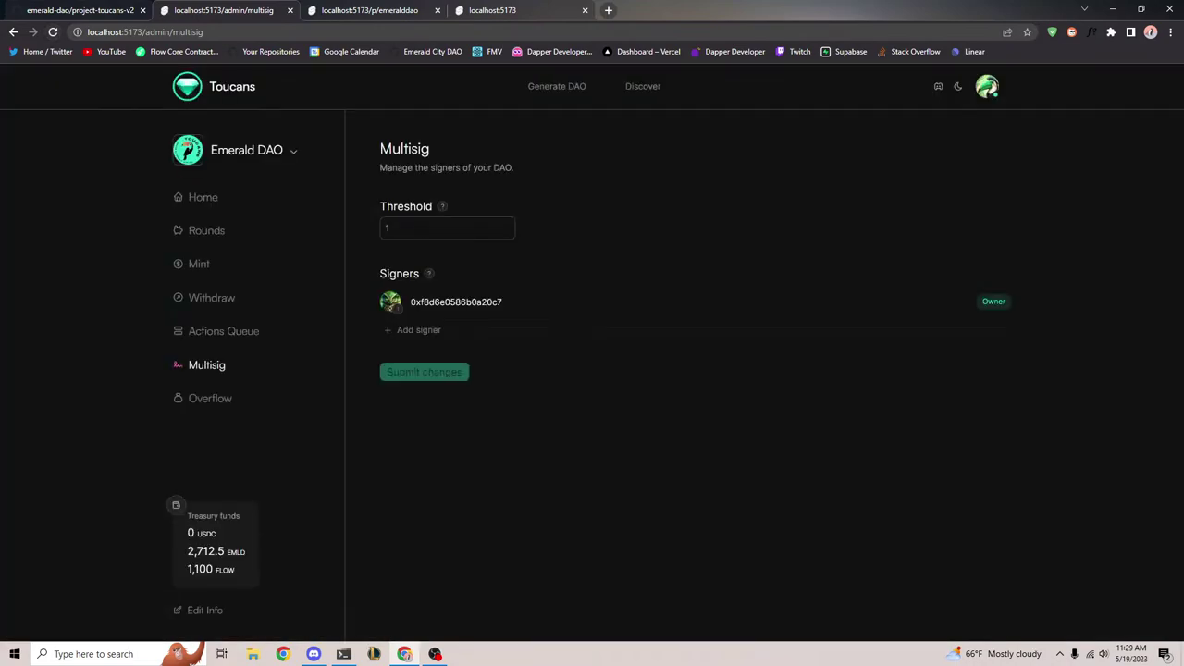
Re-add the second signer's address, submit and approve it, then view the Actions Queue
click(422, 330)
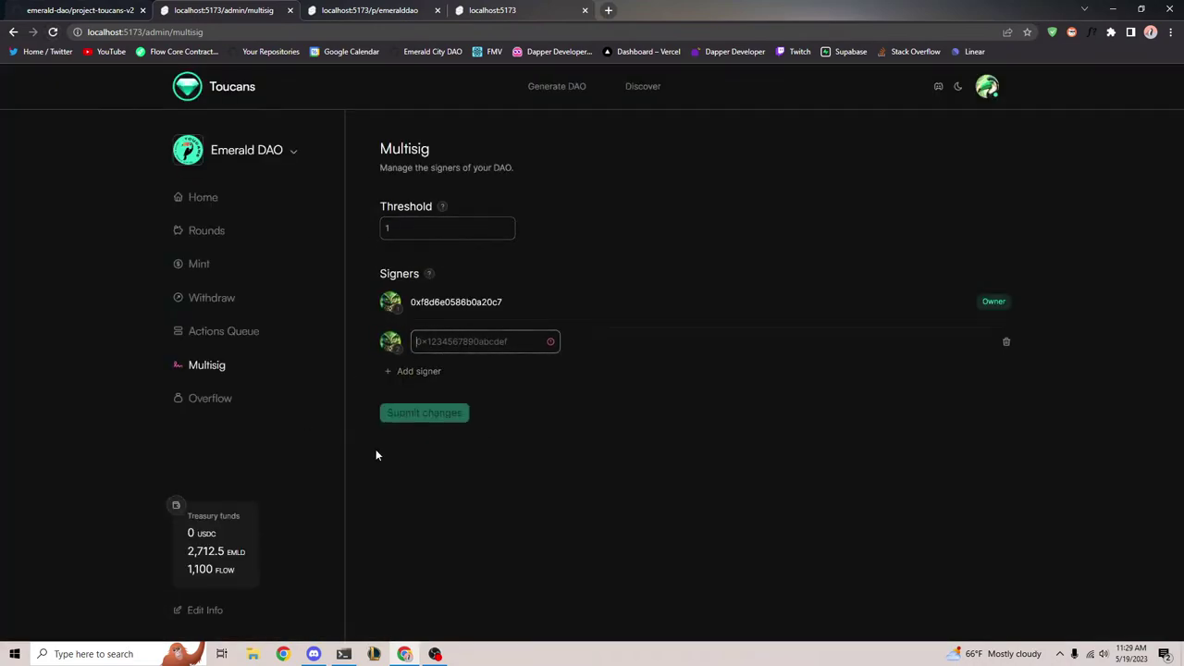
text(0x179b6b1cb6755e31)
click(423, 413)
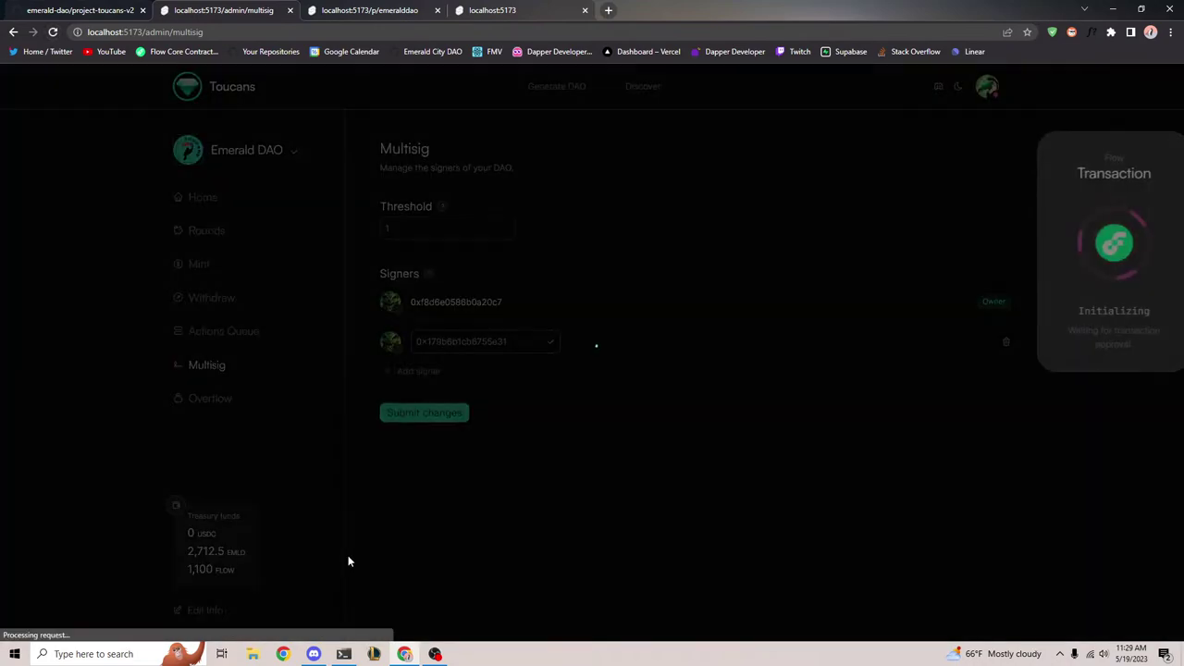
click(636, 579)
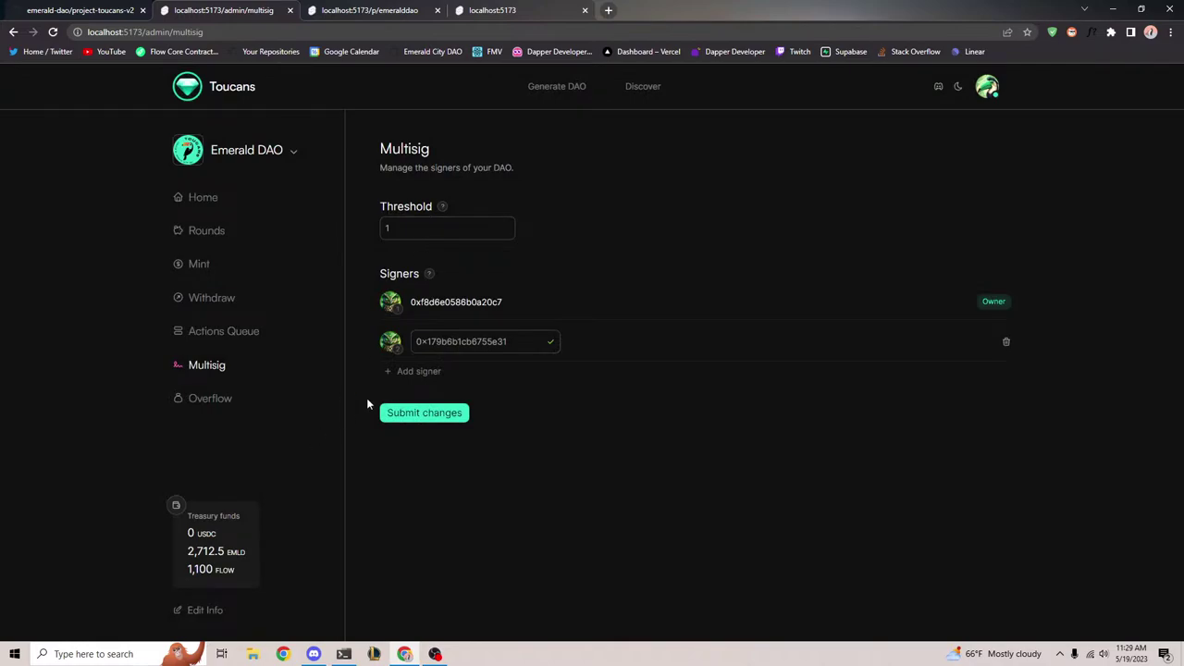
click(52, 32)
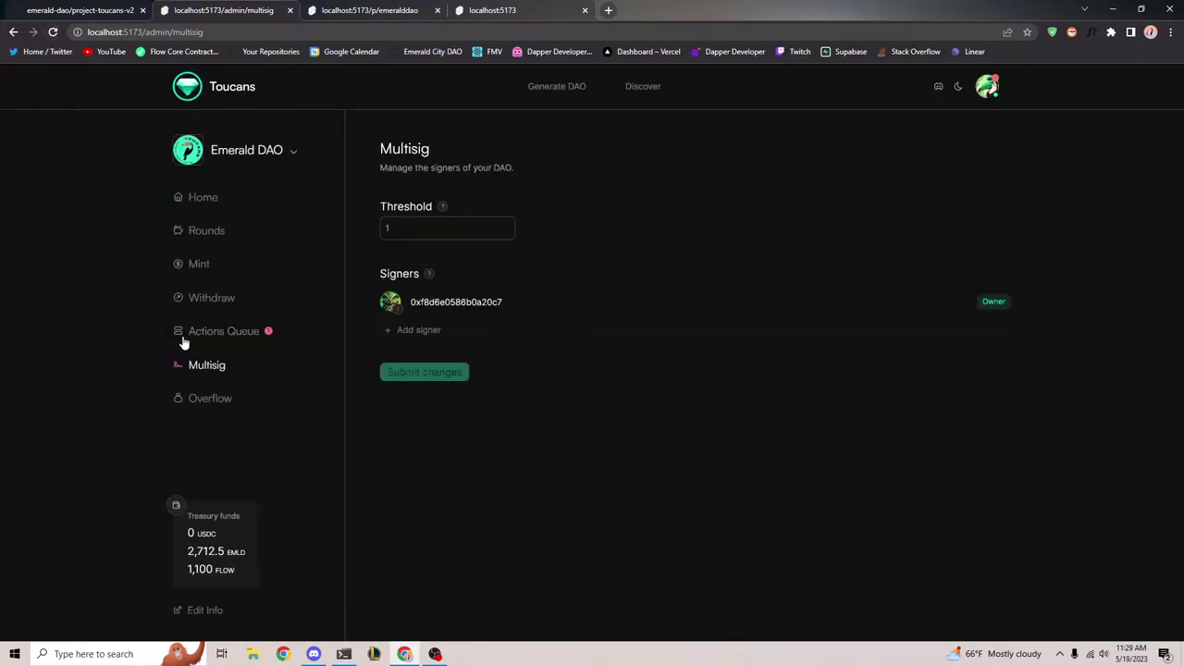
click(183, 340)
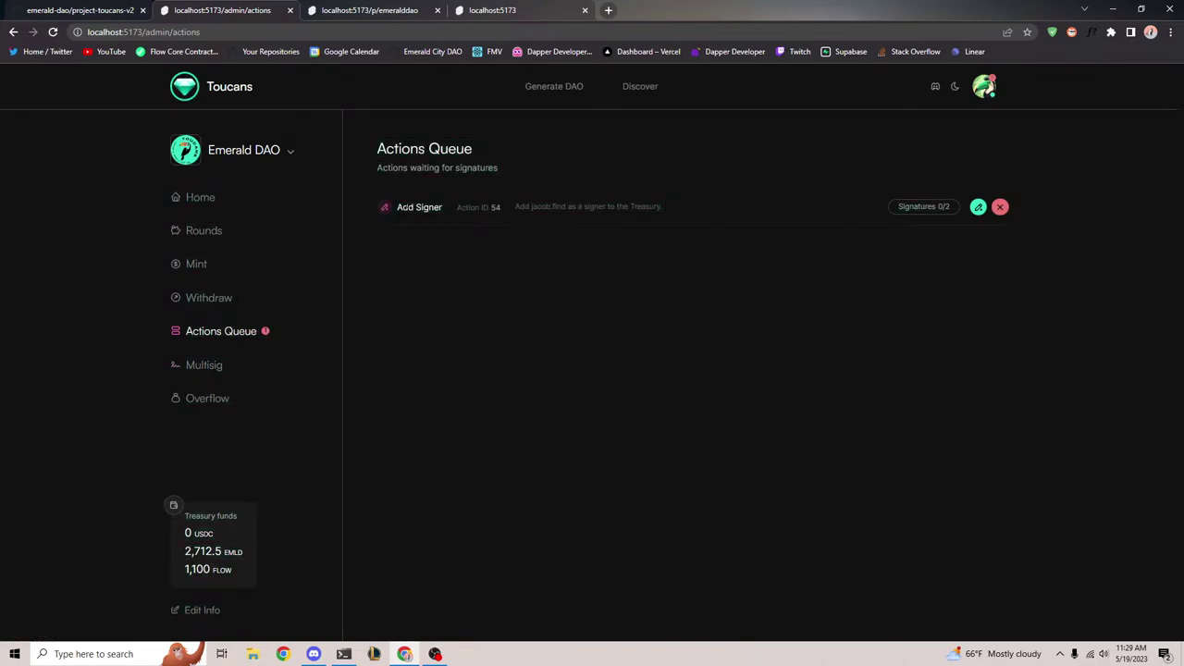
Inspect the queued Add Signer action and its 0/2 signature count in the Actions Queue
drag(363, 141, 1097, 214)
click(1056, 230)
drag(369, 137, 1041, 190)
click(1041, 190)
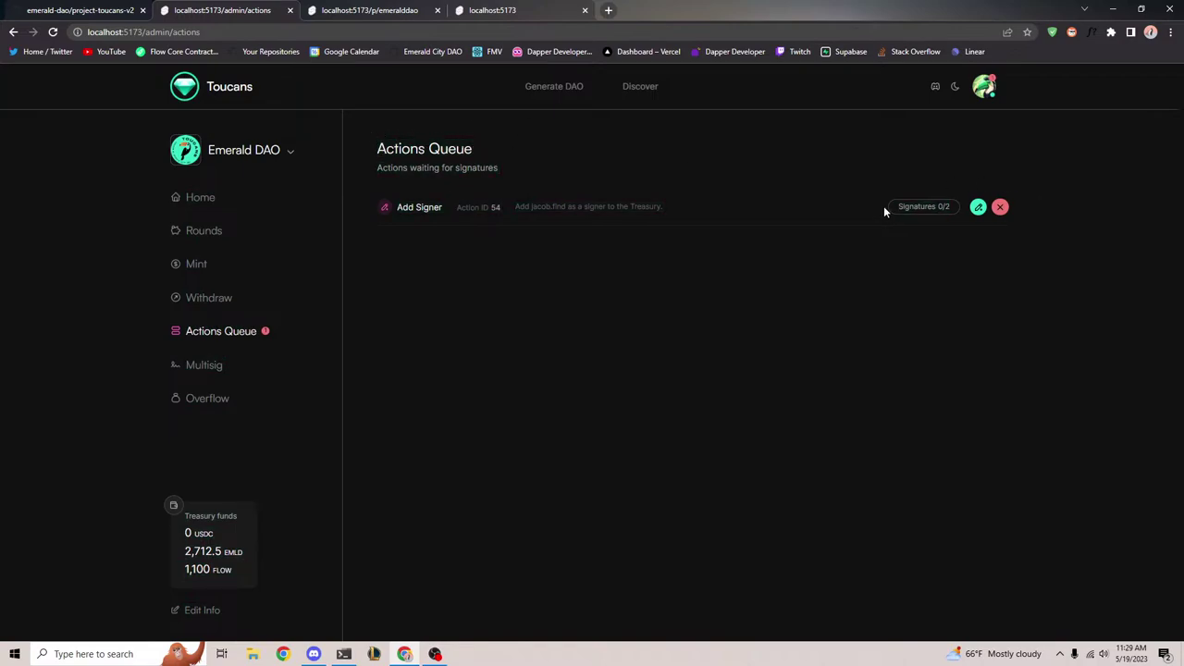
click(962, 208)
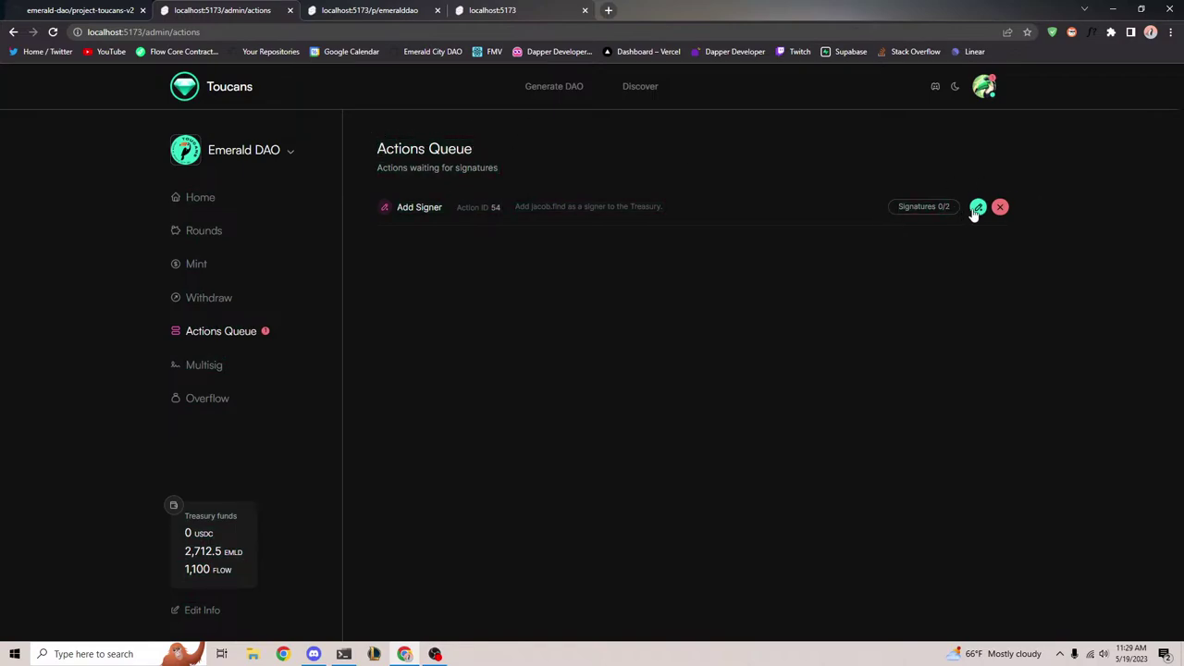
click(211, 368)
click(219, 334)
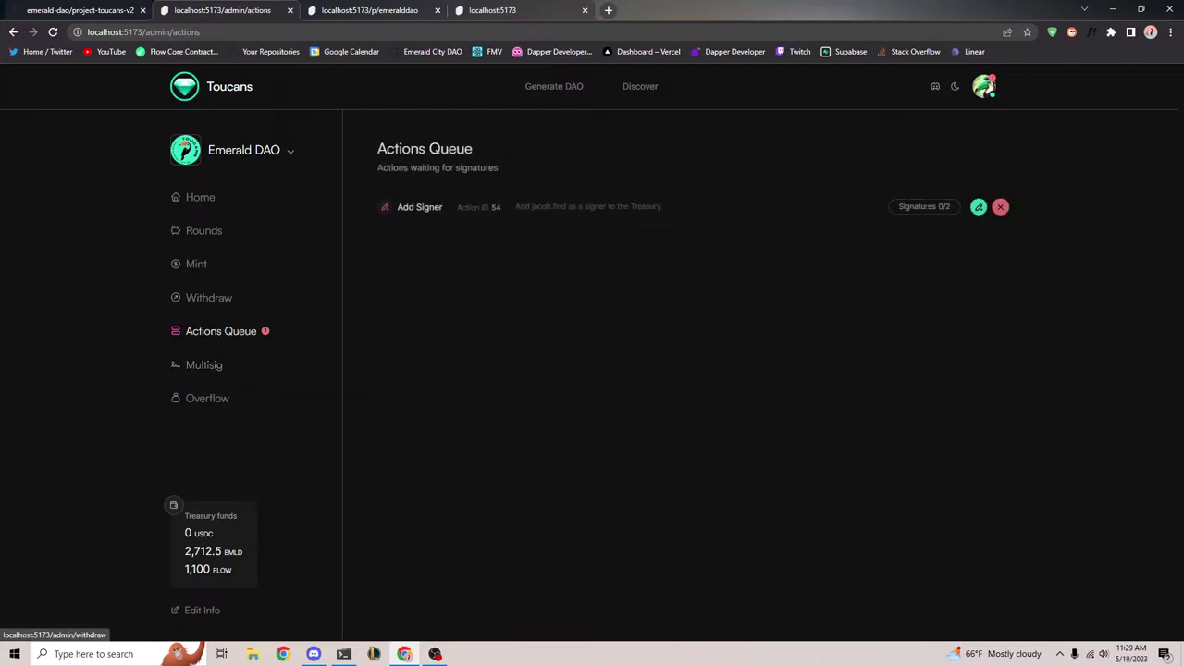
Sign the pending Add Signer action and approve both wallet prompts
click(978, 207)
click(684, 579)
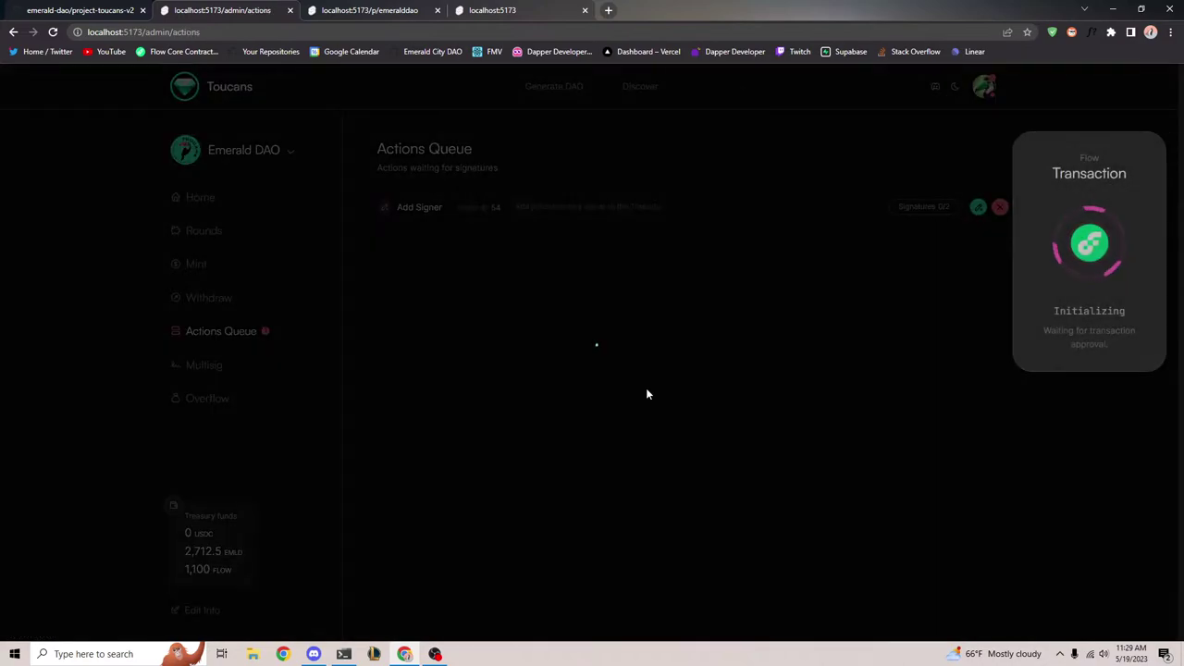
click(653, 588)
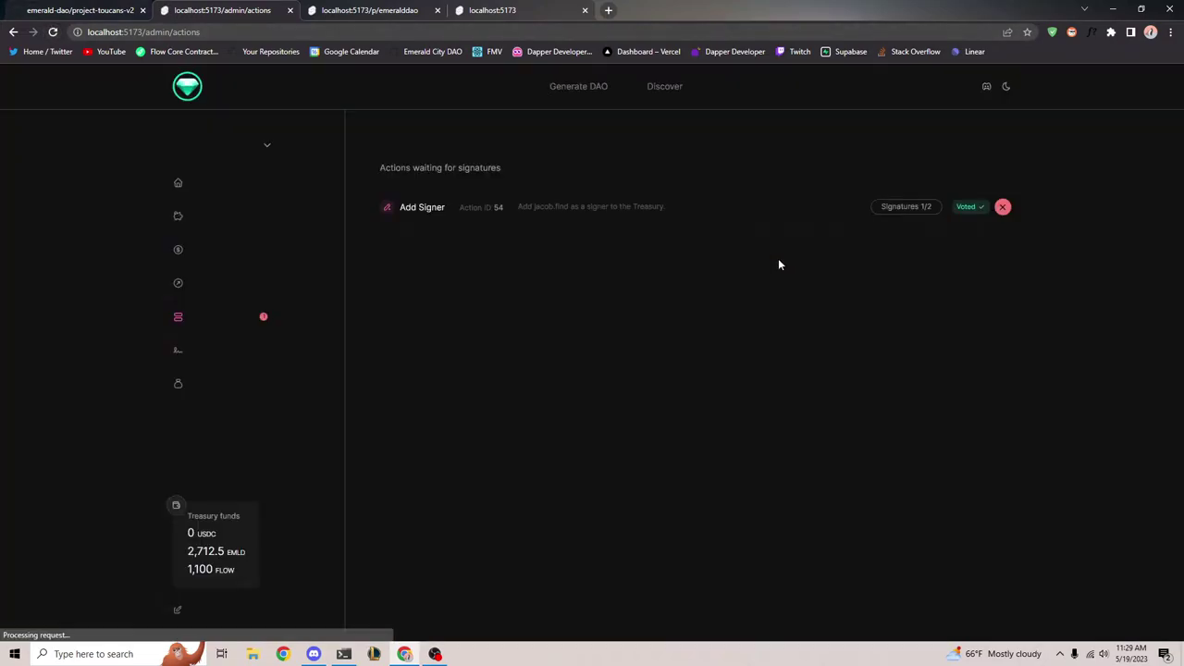
click(510, 9)
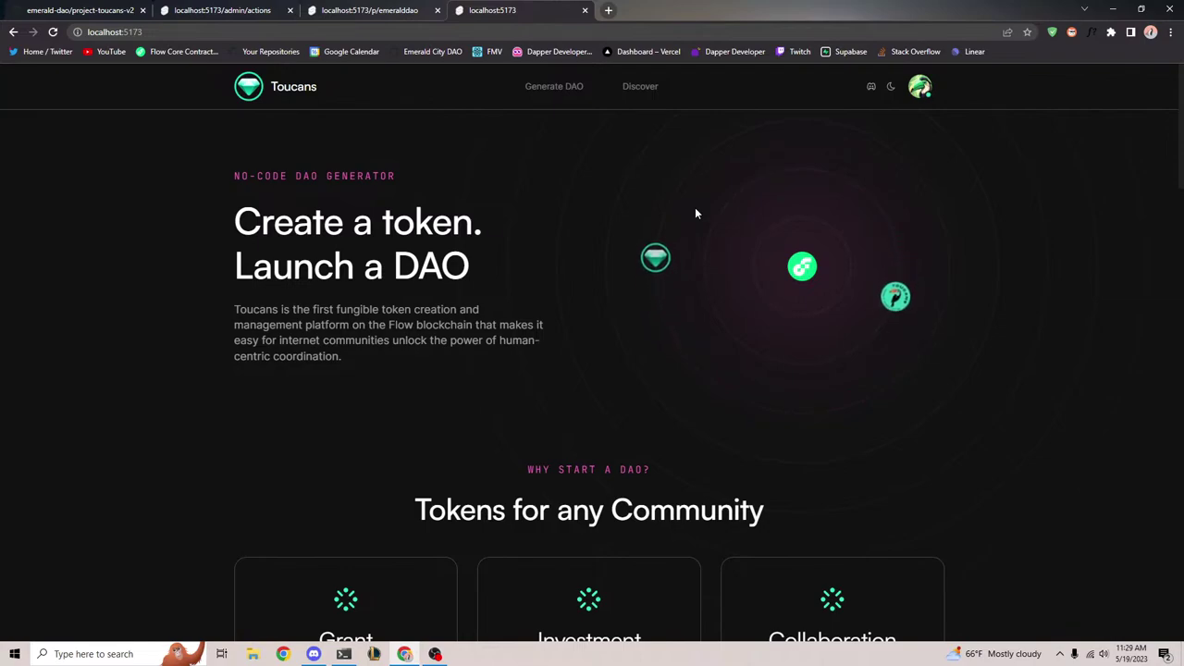
Load /p/emeralddao as Account A and go to its pending actions from the account menu
click(920, 86)
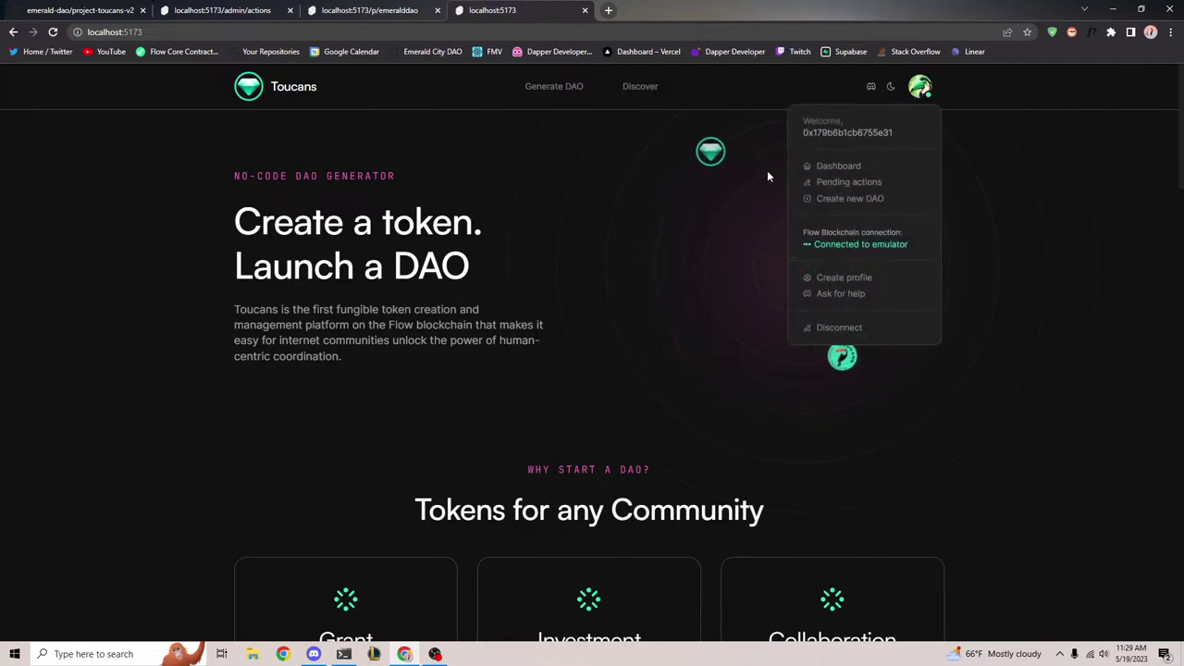
click(463, 33)
click(463, 32)
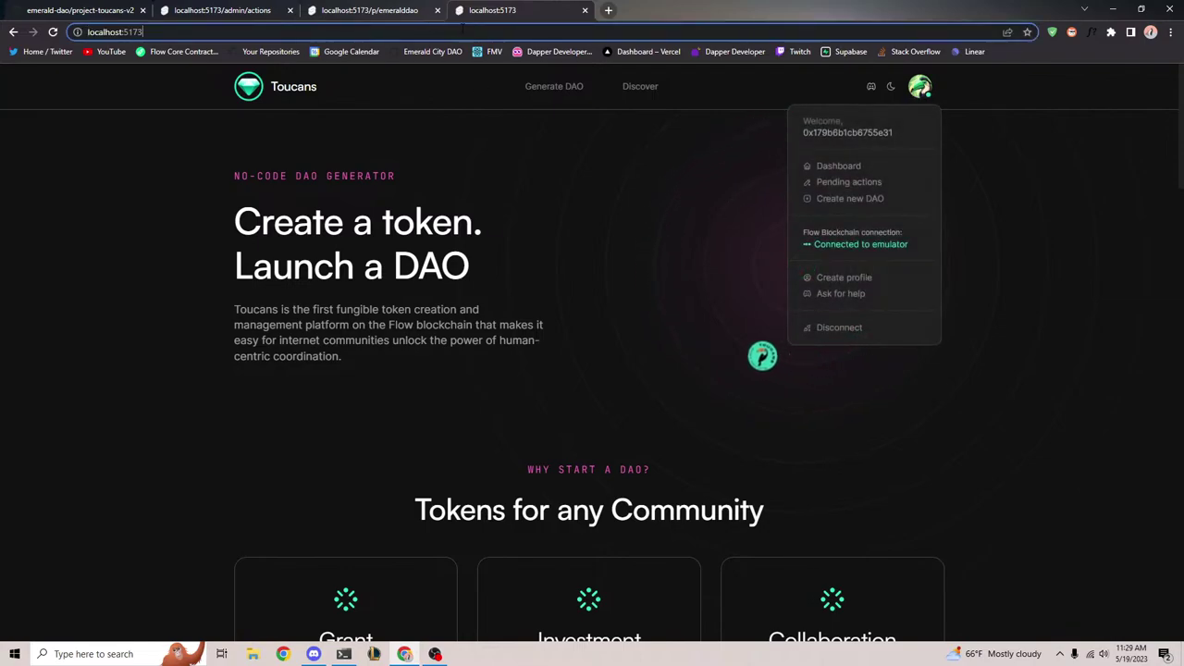
text(/p/emeralddao)
key(Return)
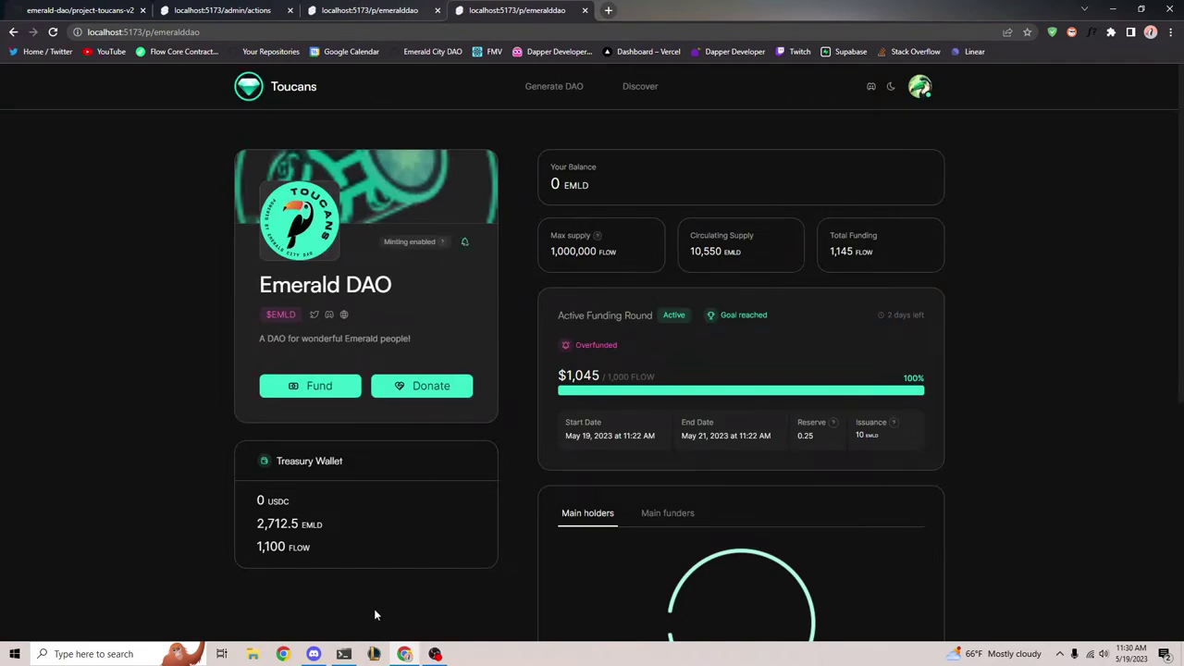
click(921, 88)
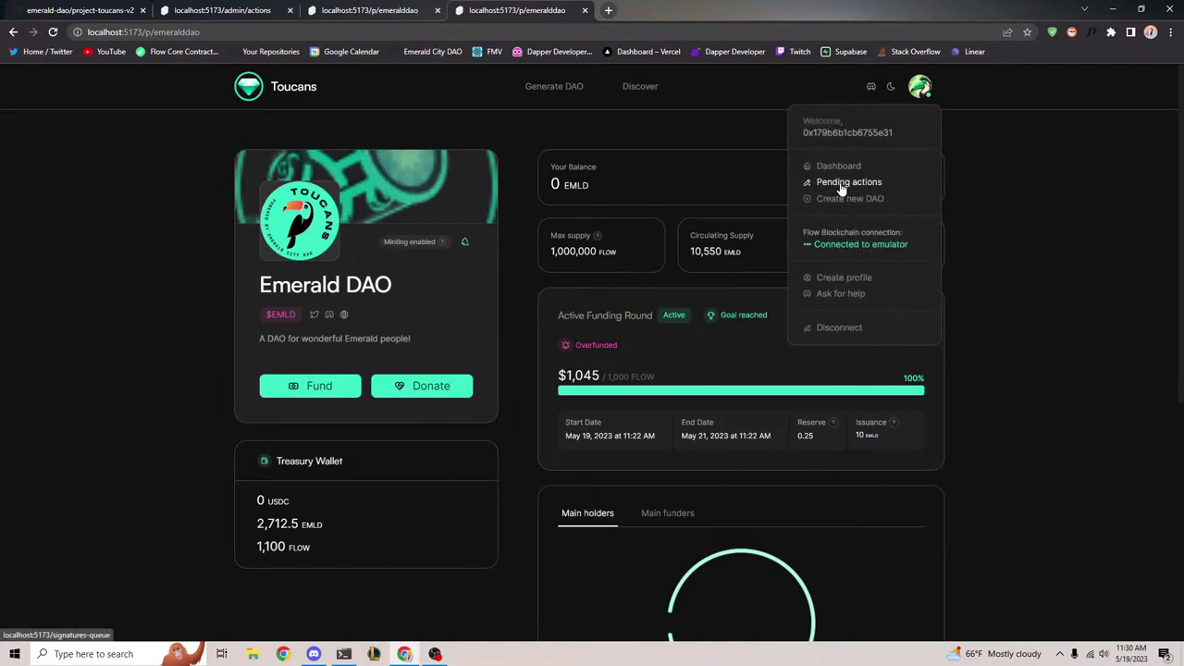
key(F5)
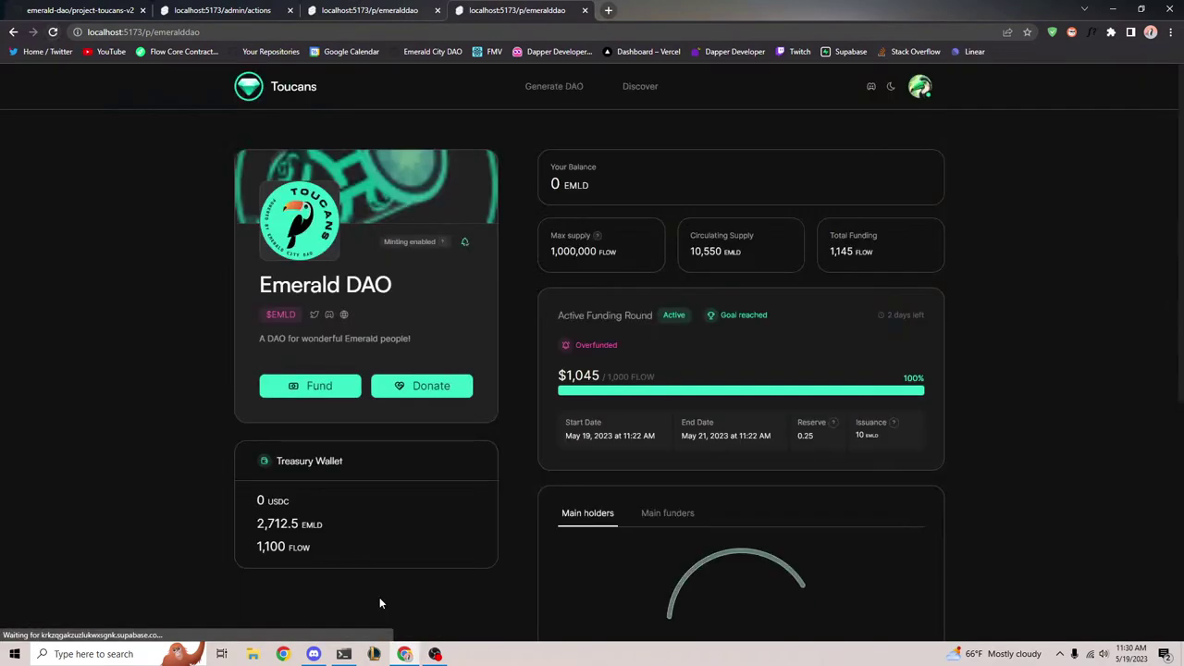
click(920, 87)
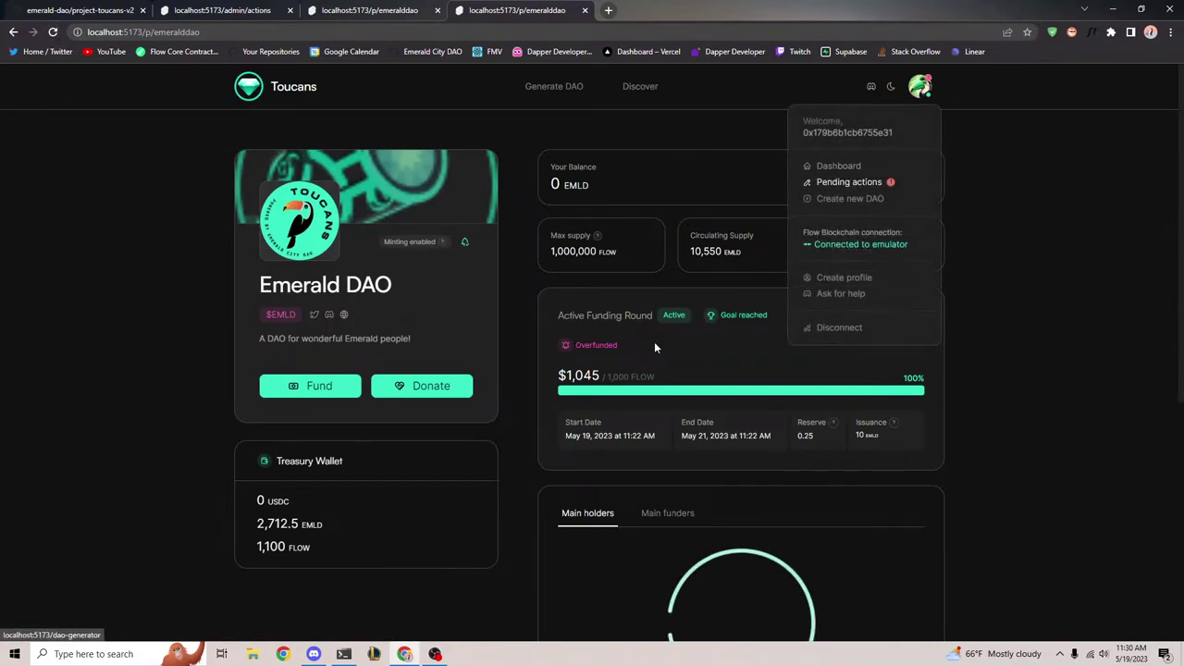
click(845, 183)
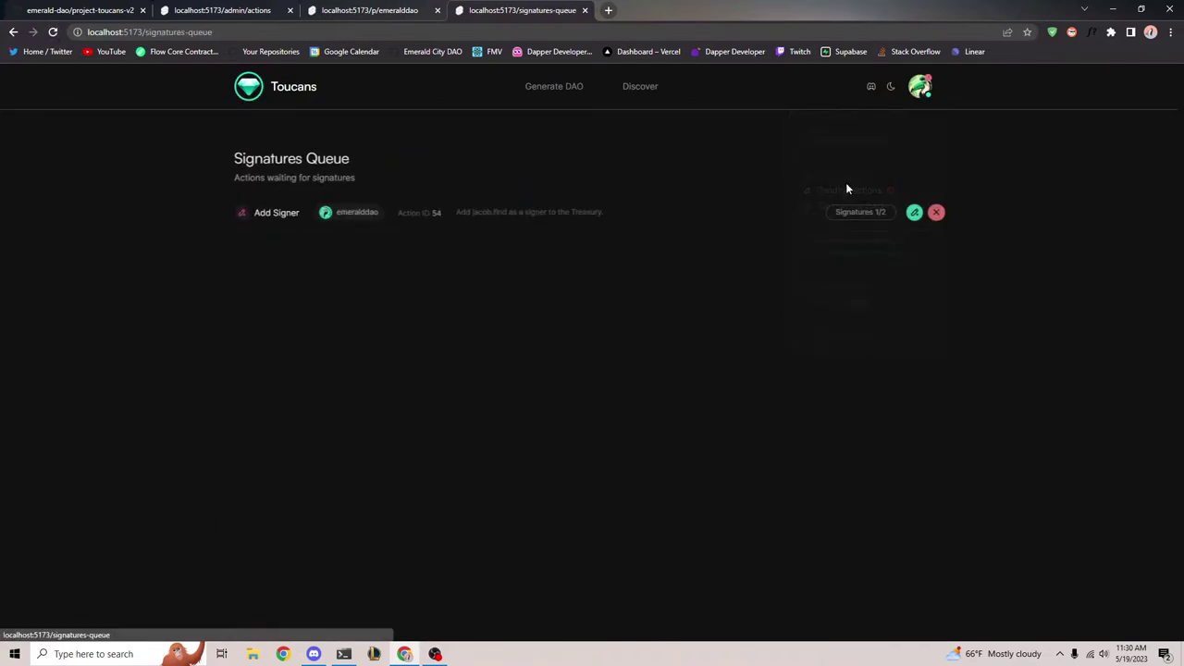
Review the pending Add Signer action's details and description
drag(487, 170, 1009, 242)
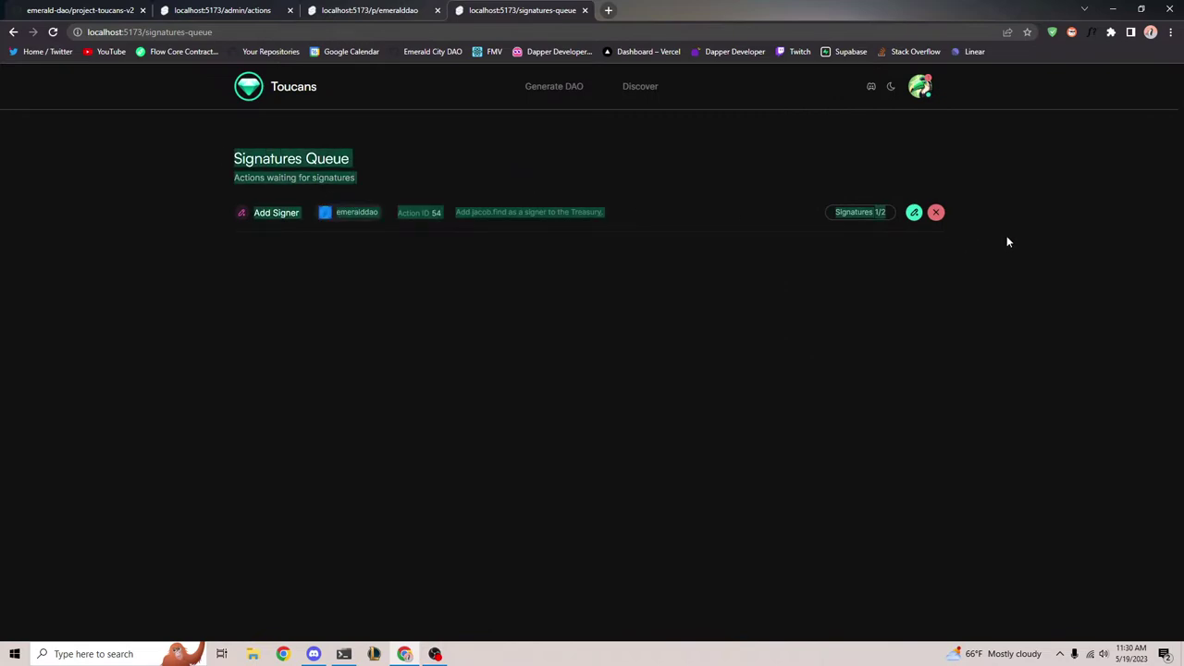
click(354, 211)
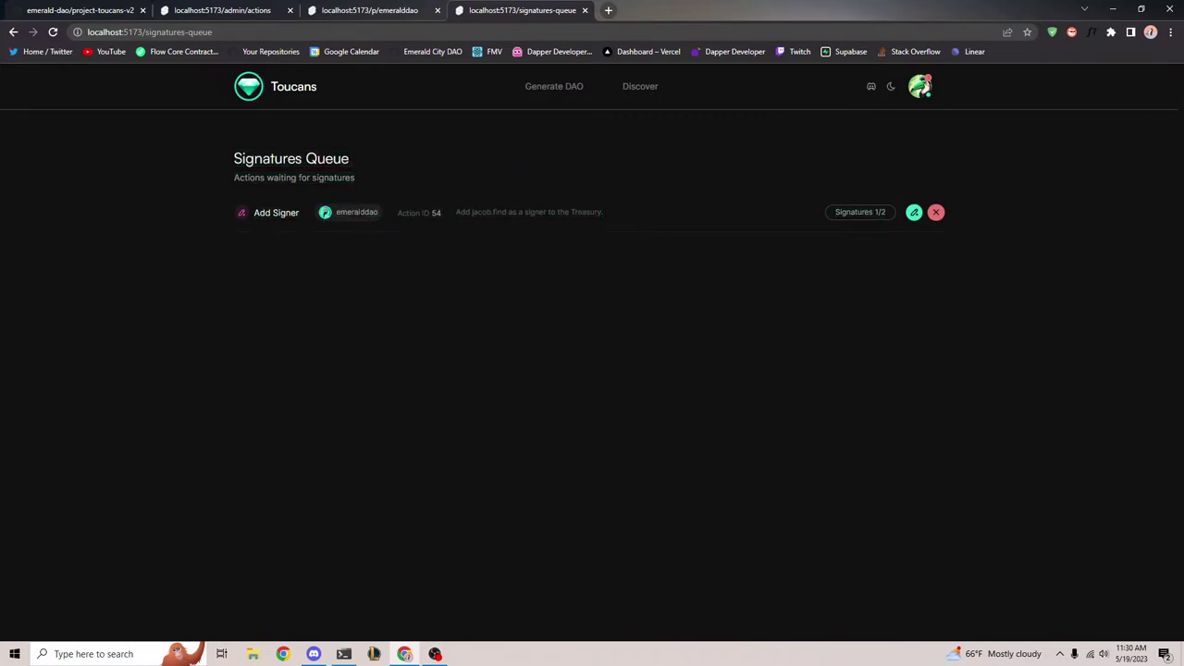
drag(449, 211, 670, 210)
drag(453, 207, 644, 213)
click(644, 213)
drag(448, 214, 673, 213)
click(674, 213)
Sign the Add Signer action with the second wallet, approving both wallet dialogs
click(916, 219)
click(682, 584)
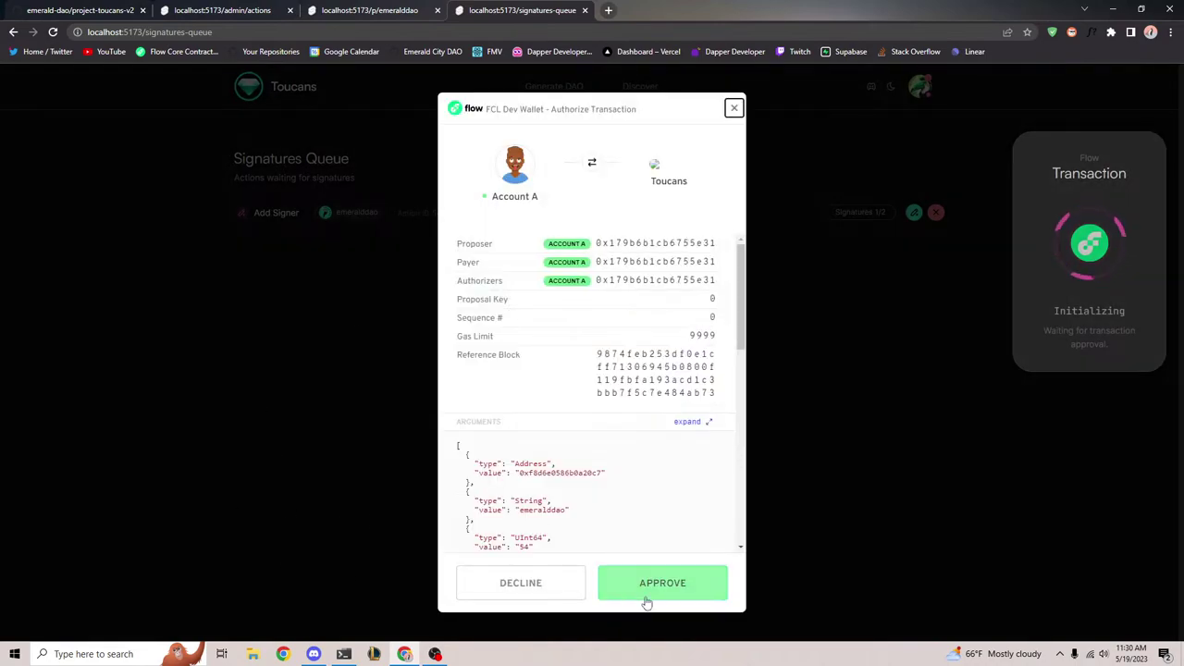
click(645, 598)
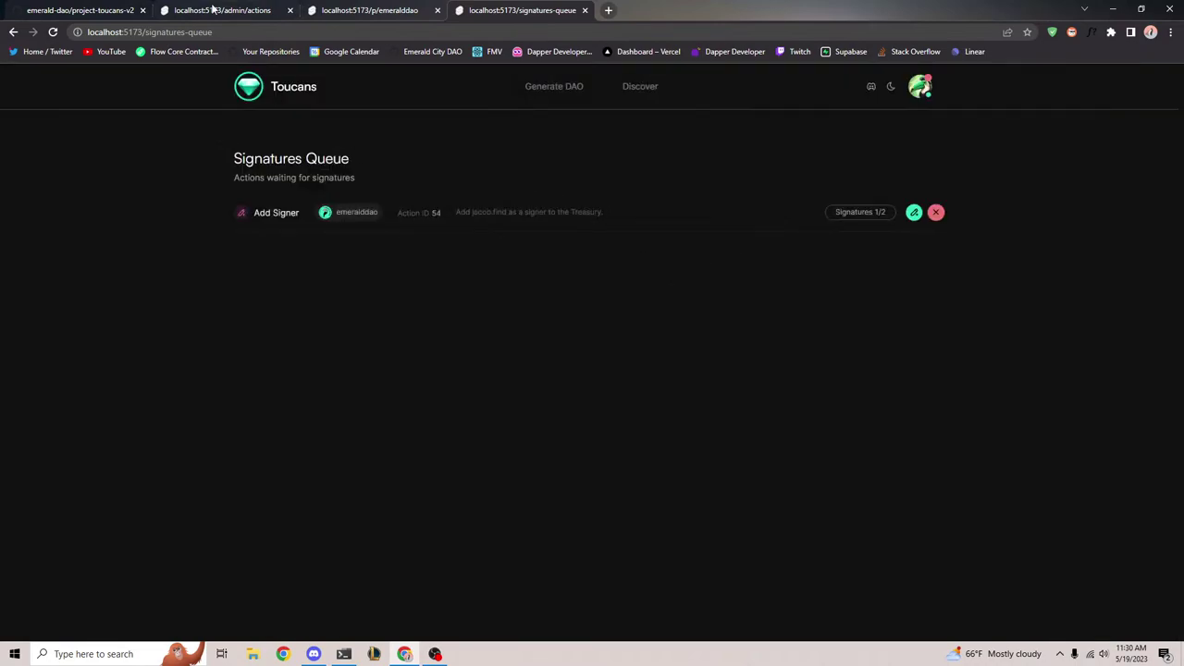
click(213, 9)
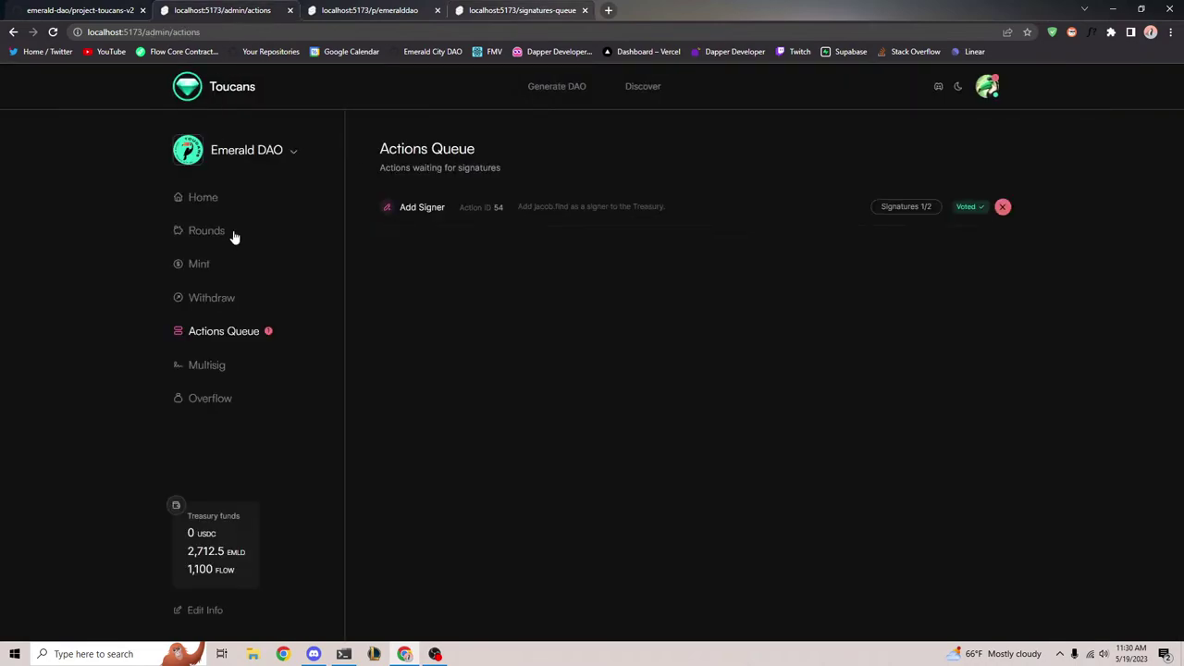
Refresh and check that the Multisig page lists the newly added second signer
click(52, 31)
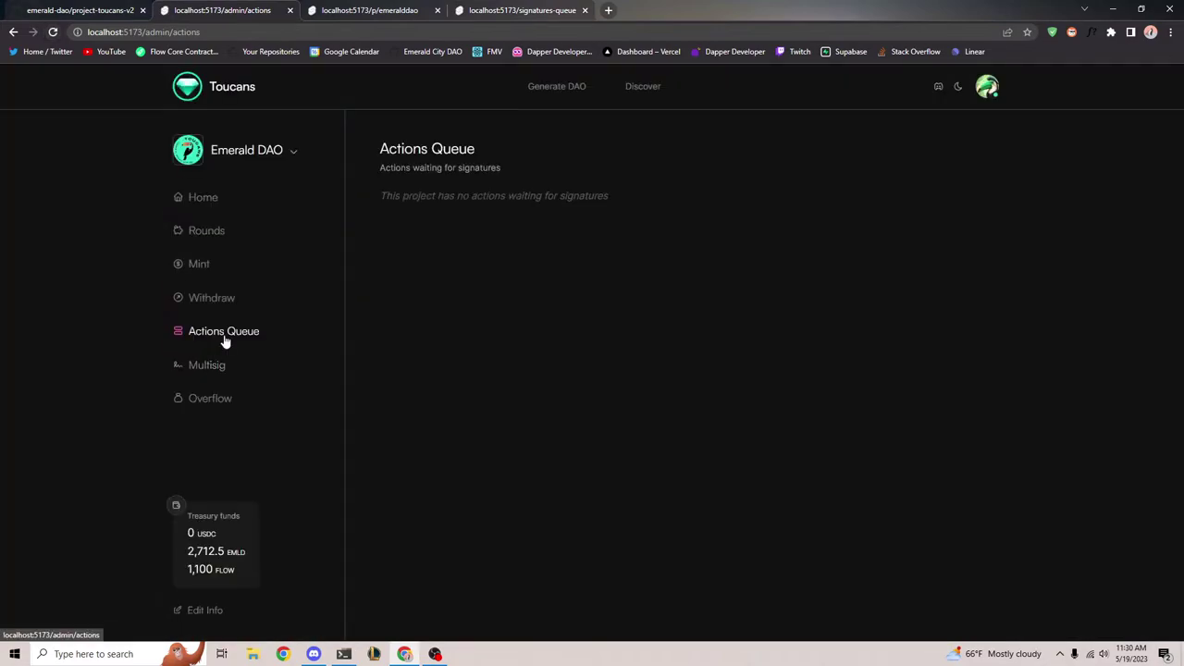
click(209, 368)
drag(499, 340, 394, 341)
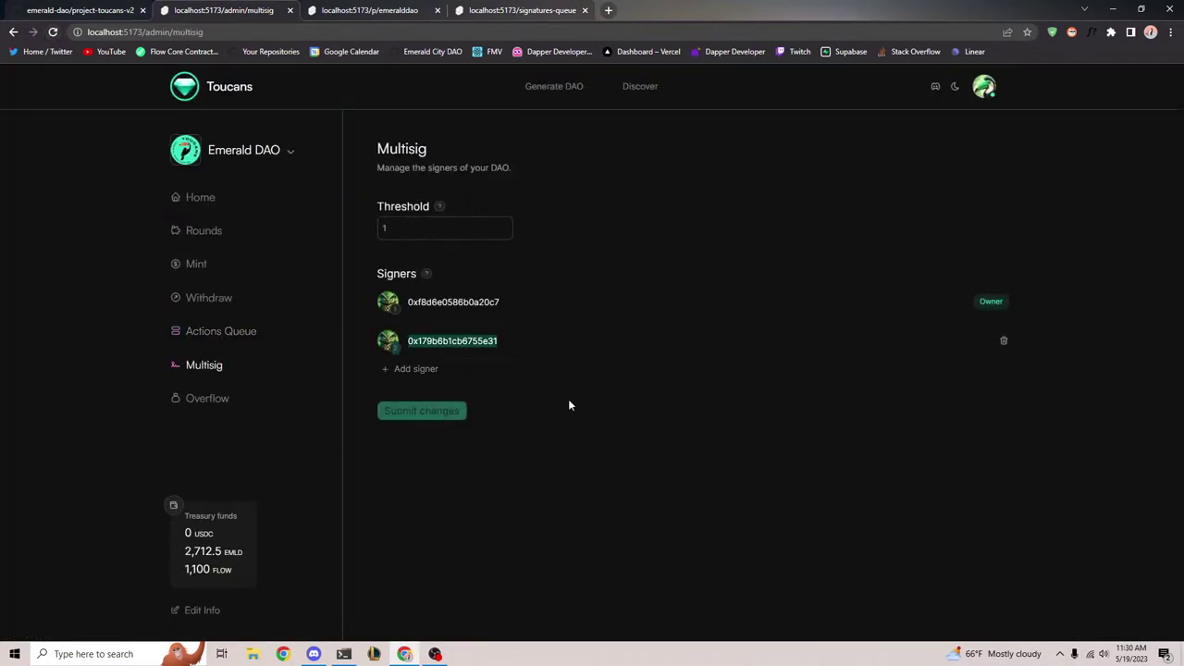
click(569, 404)
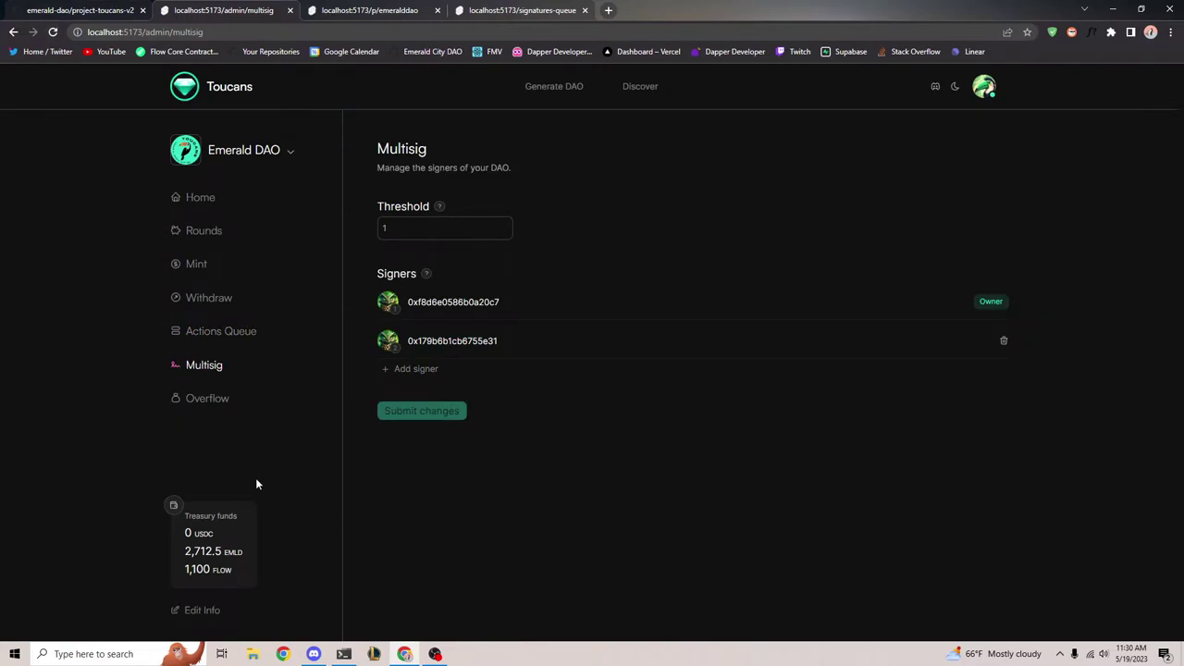
Raise the multisig threshold from 1 to 2 and approve the change transaction in the wallet
key(Tab)
text(2)
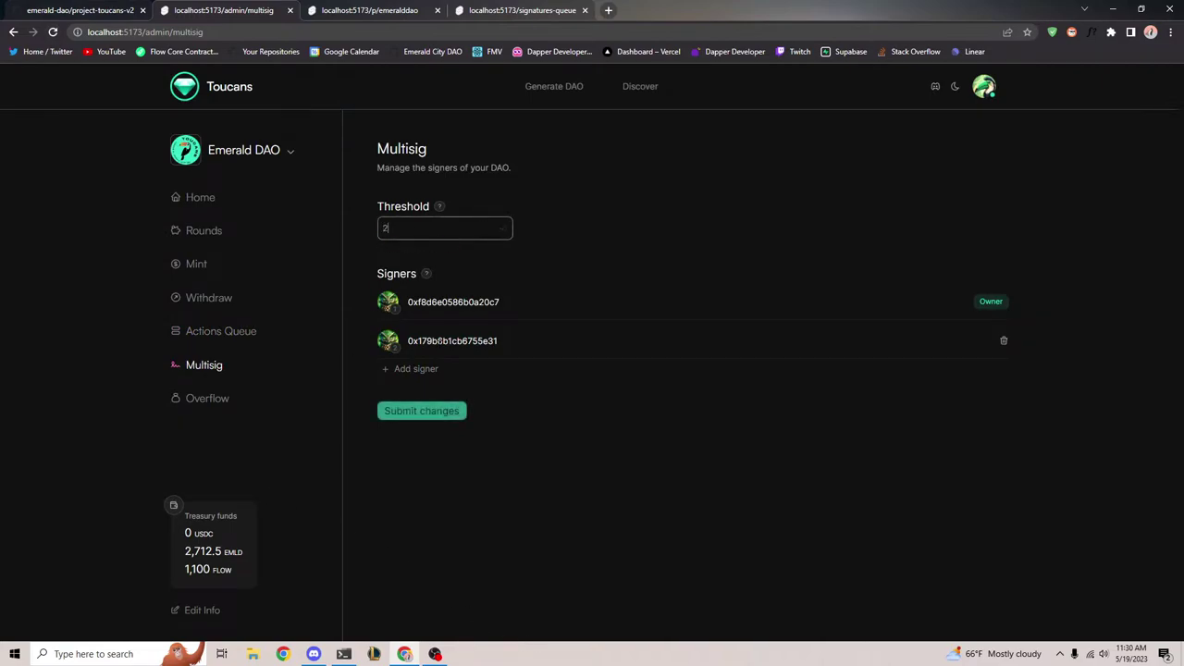
click(425, 413)
click(620, 597)
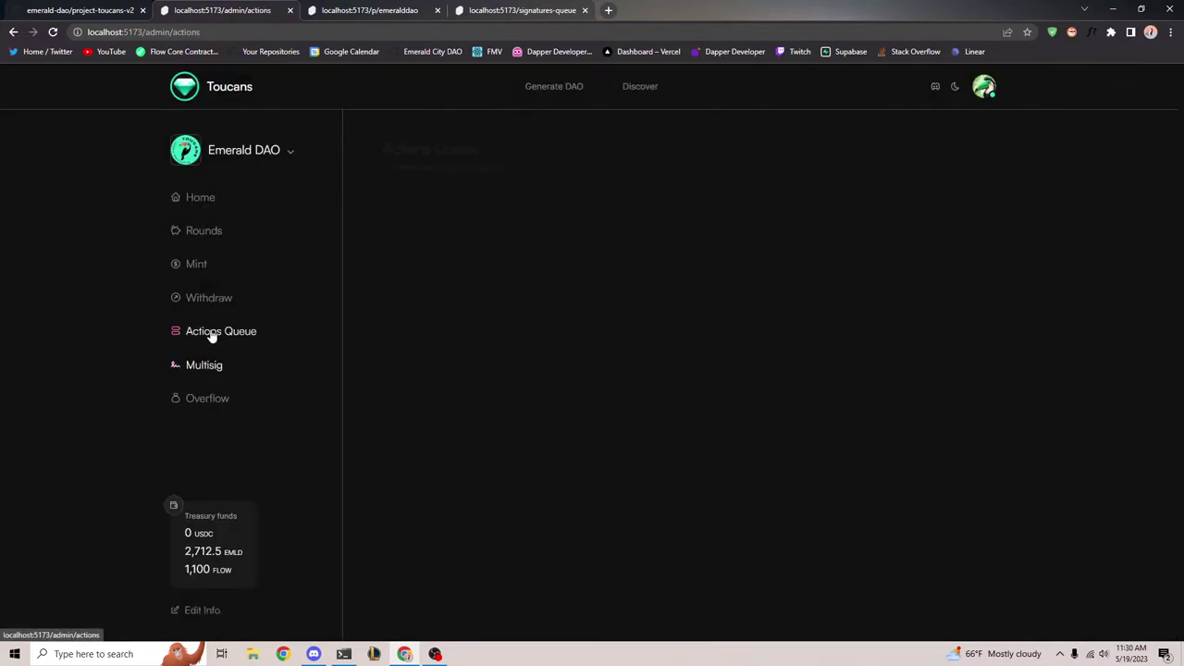
click(212, 332)
Reload the Actions Queue and review the pending Update Threshold action and its signature count
key(F5)
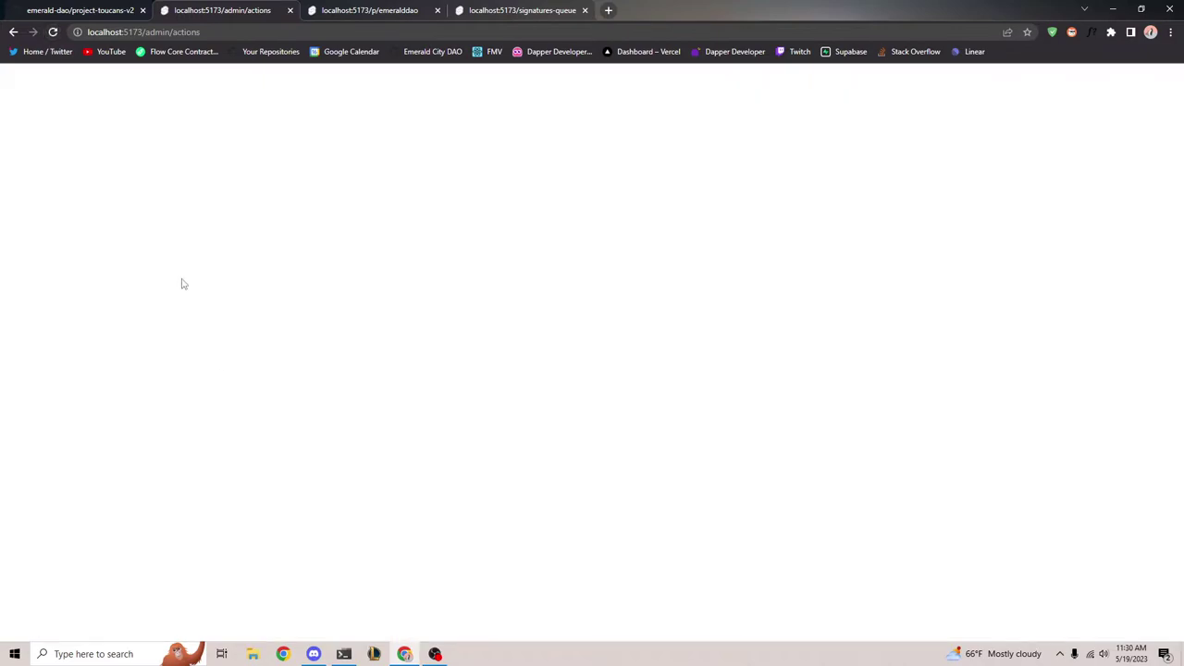
drag(378, 218, 638, 224)
click(481, 215)
click(644, 228)
drag(536, 200, 688, 220)
click(688, 220)
drag(530, 204, 638, 226)
click(638, 226)
drag(537, 200, 655, 218)
click(655, 217)
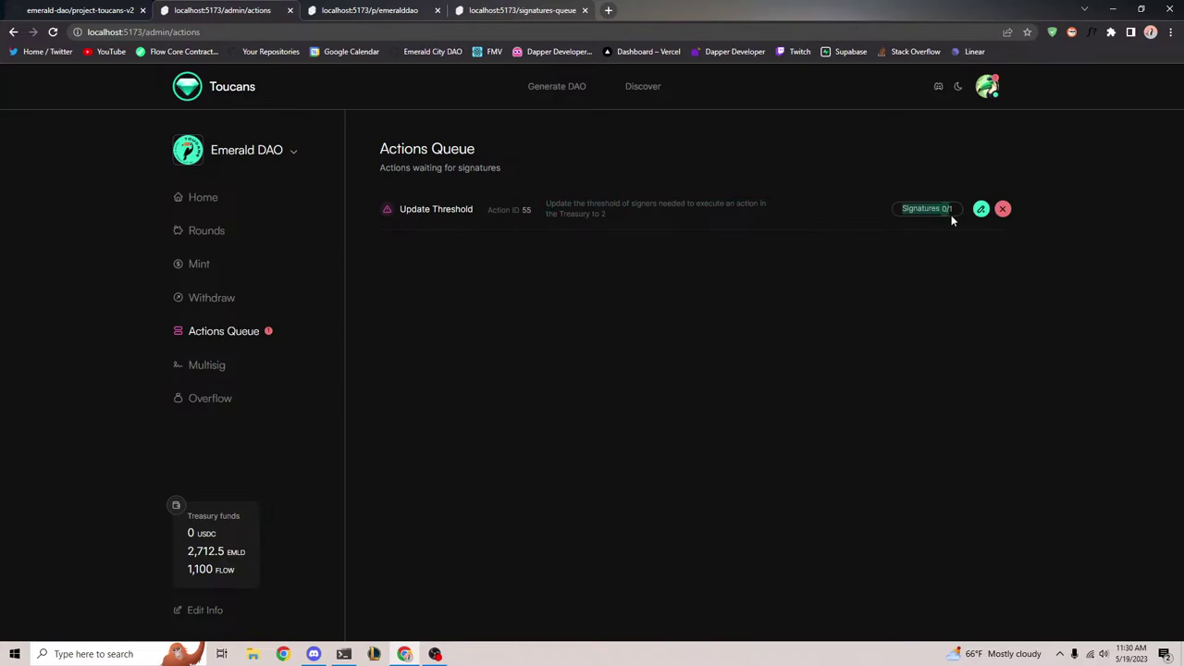
click(944, 245)
Sign and authorize the Update Threshold action, then confirm the Multisig threshold reads 2
click(981, 209)
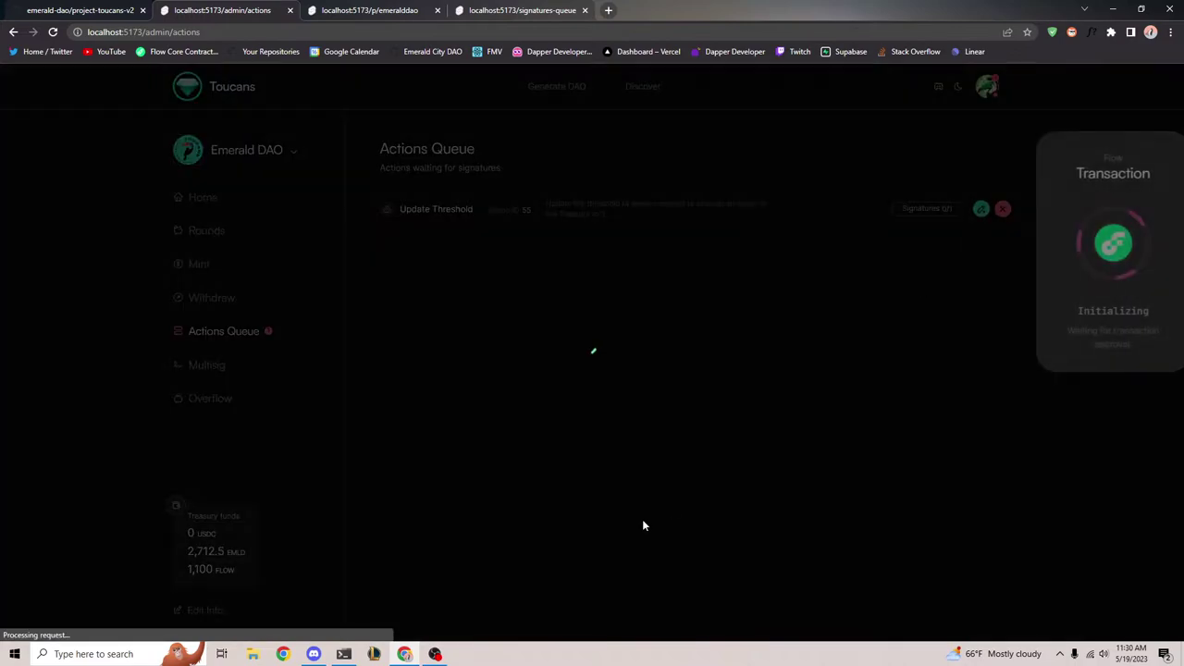
click(679, 581)
click(680, 581)
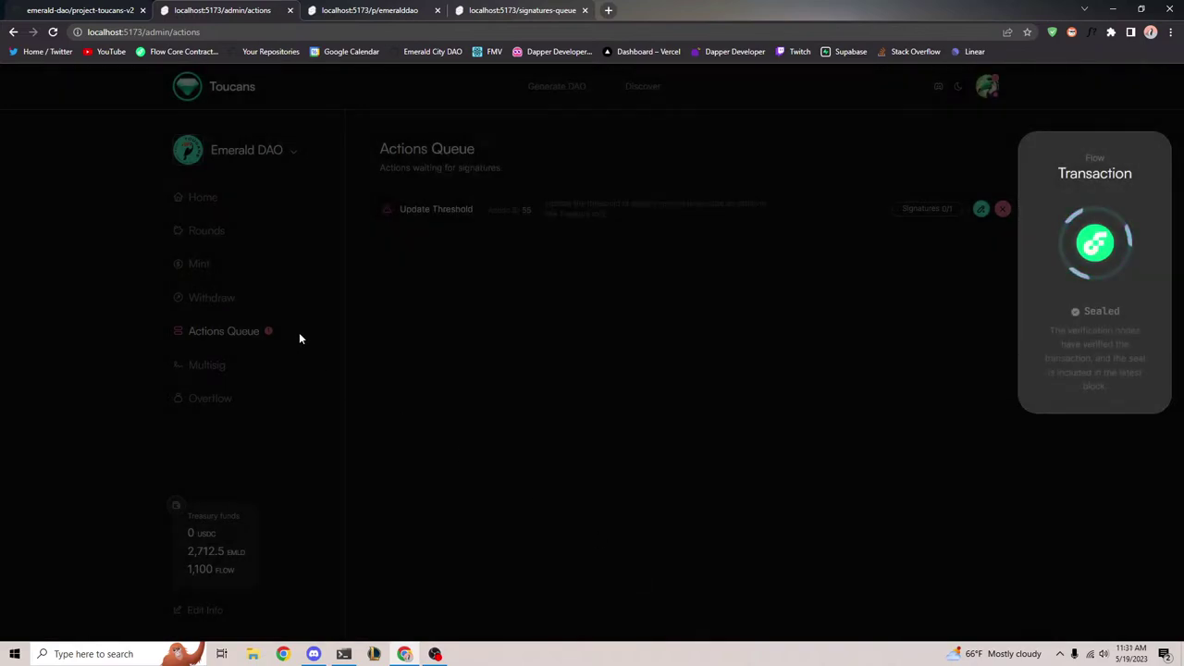
click(52, 32)
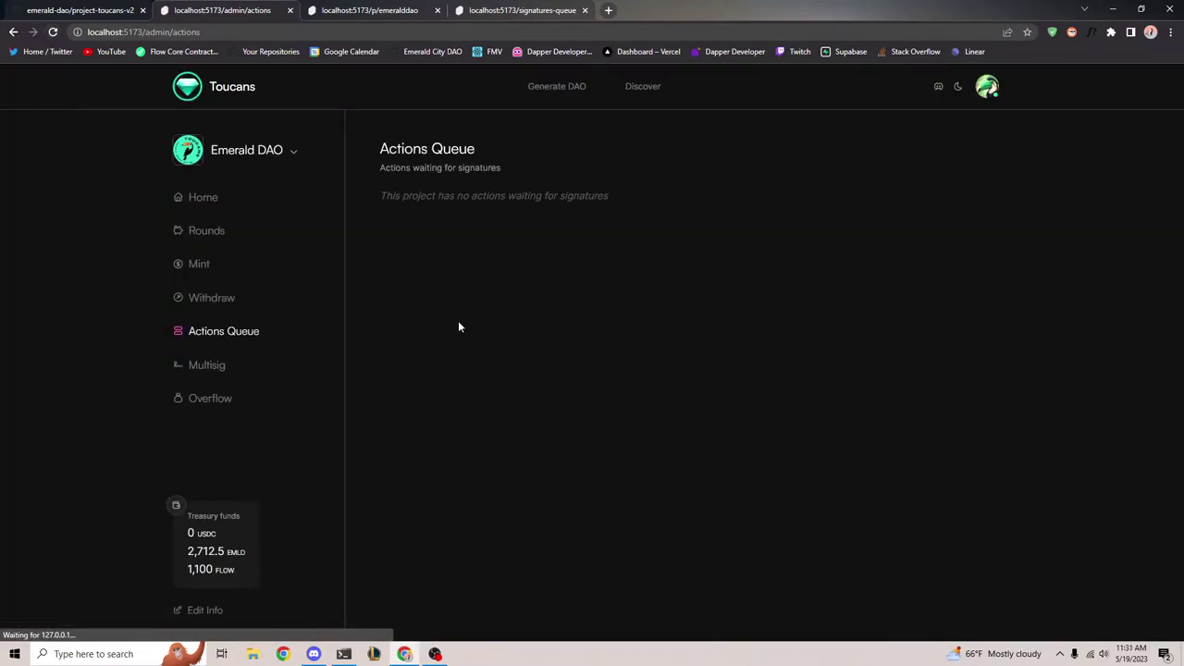
click(216, 369)
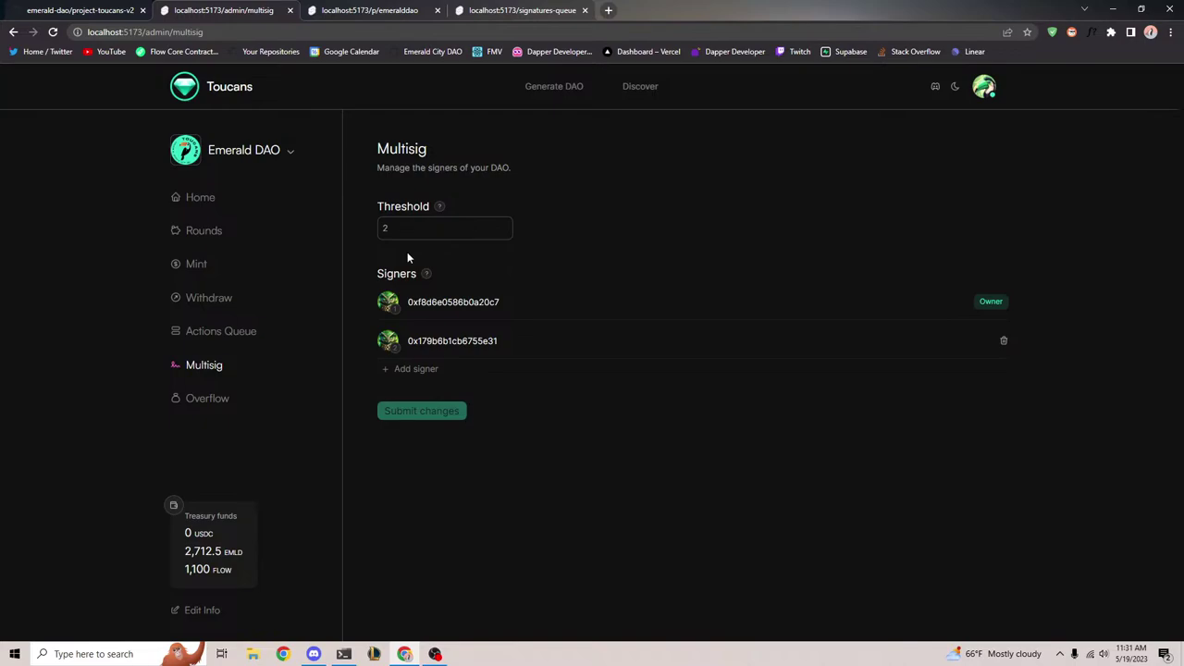
Move between the Mint and Withdraw pages, ending on Withdraw with 0 USDC available
click(197, 265)
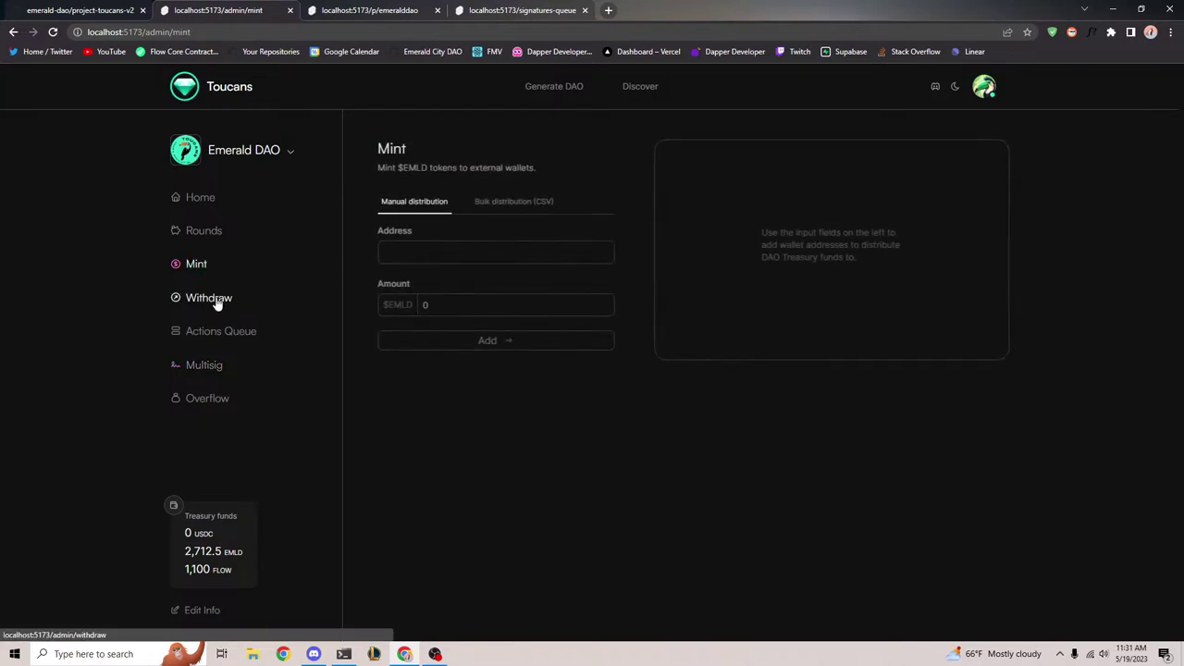
click(214, 300)
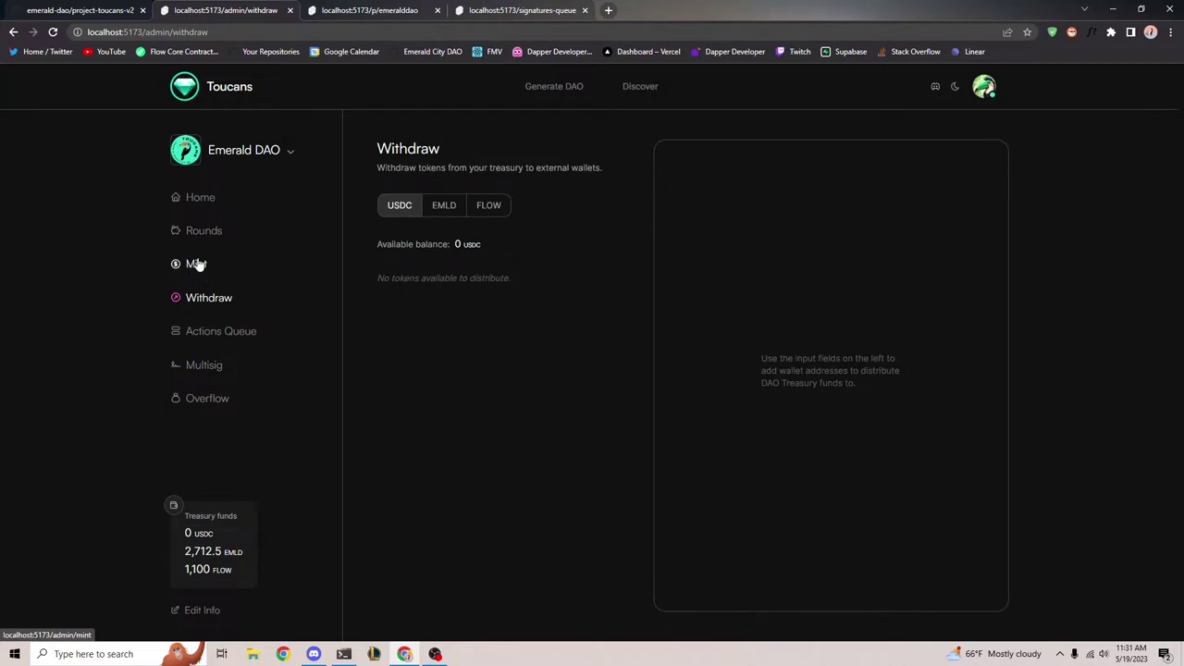
click(196, 274)
click(462, 233)
click(210, 298)
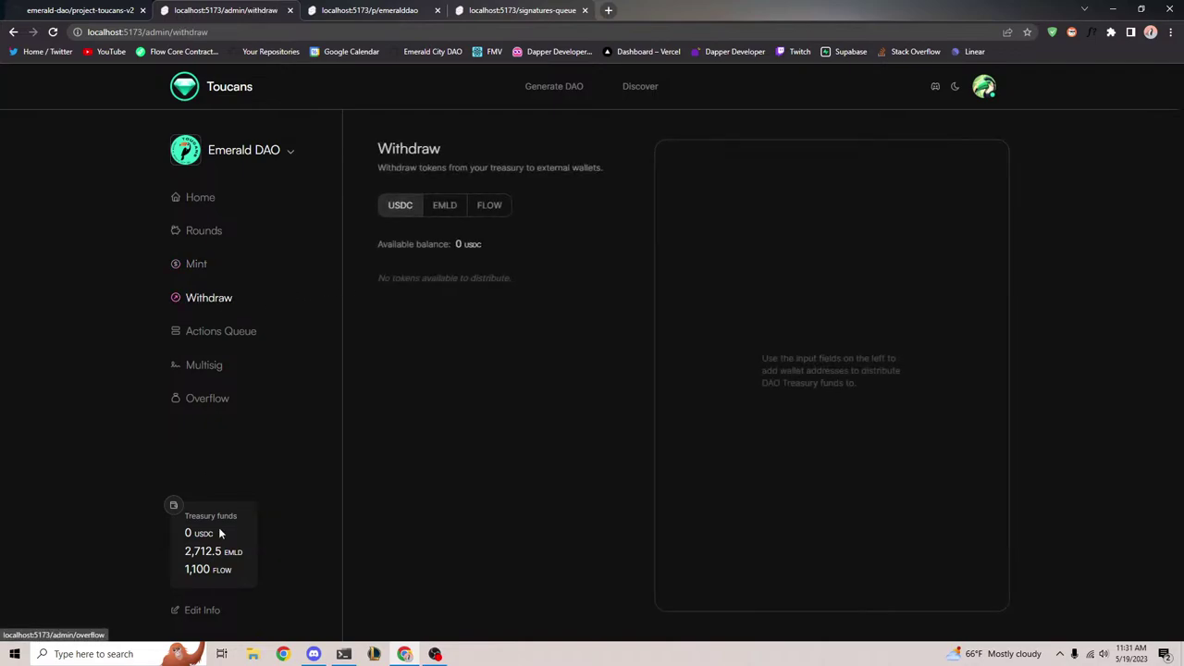